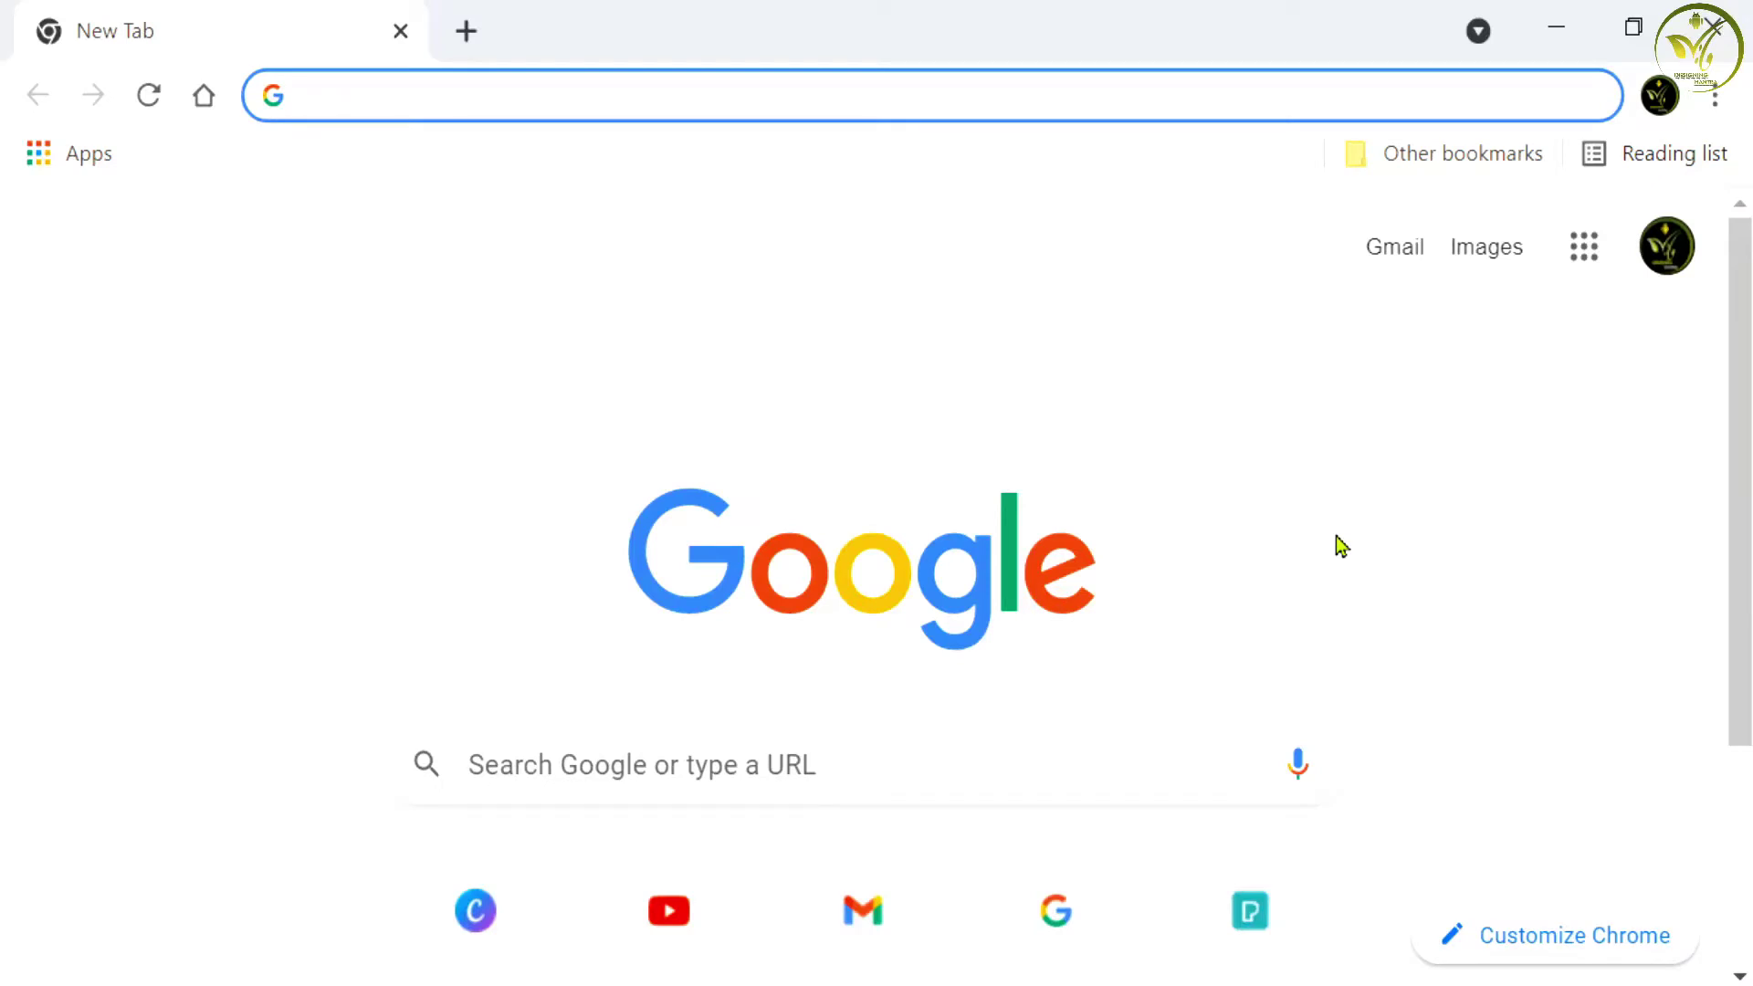
# Step: Search Google for 'canva' and open the Canva website from the ad result
pyautogui.write('canva')
pyautogui.press('Delete')
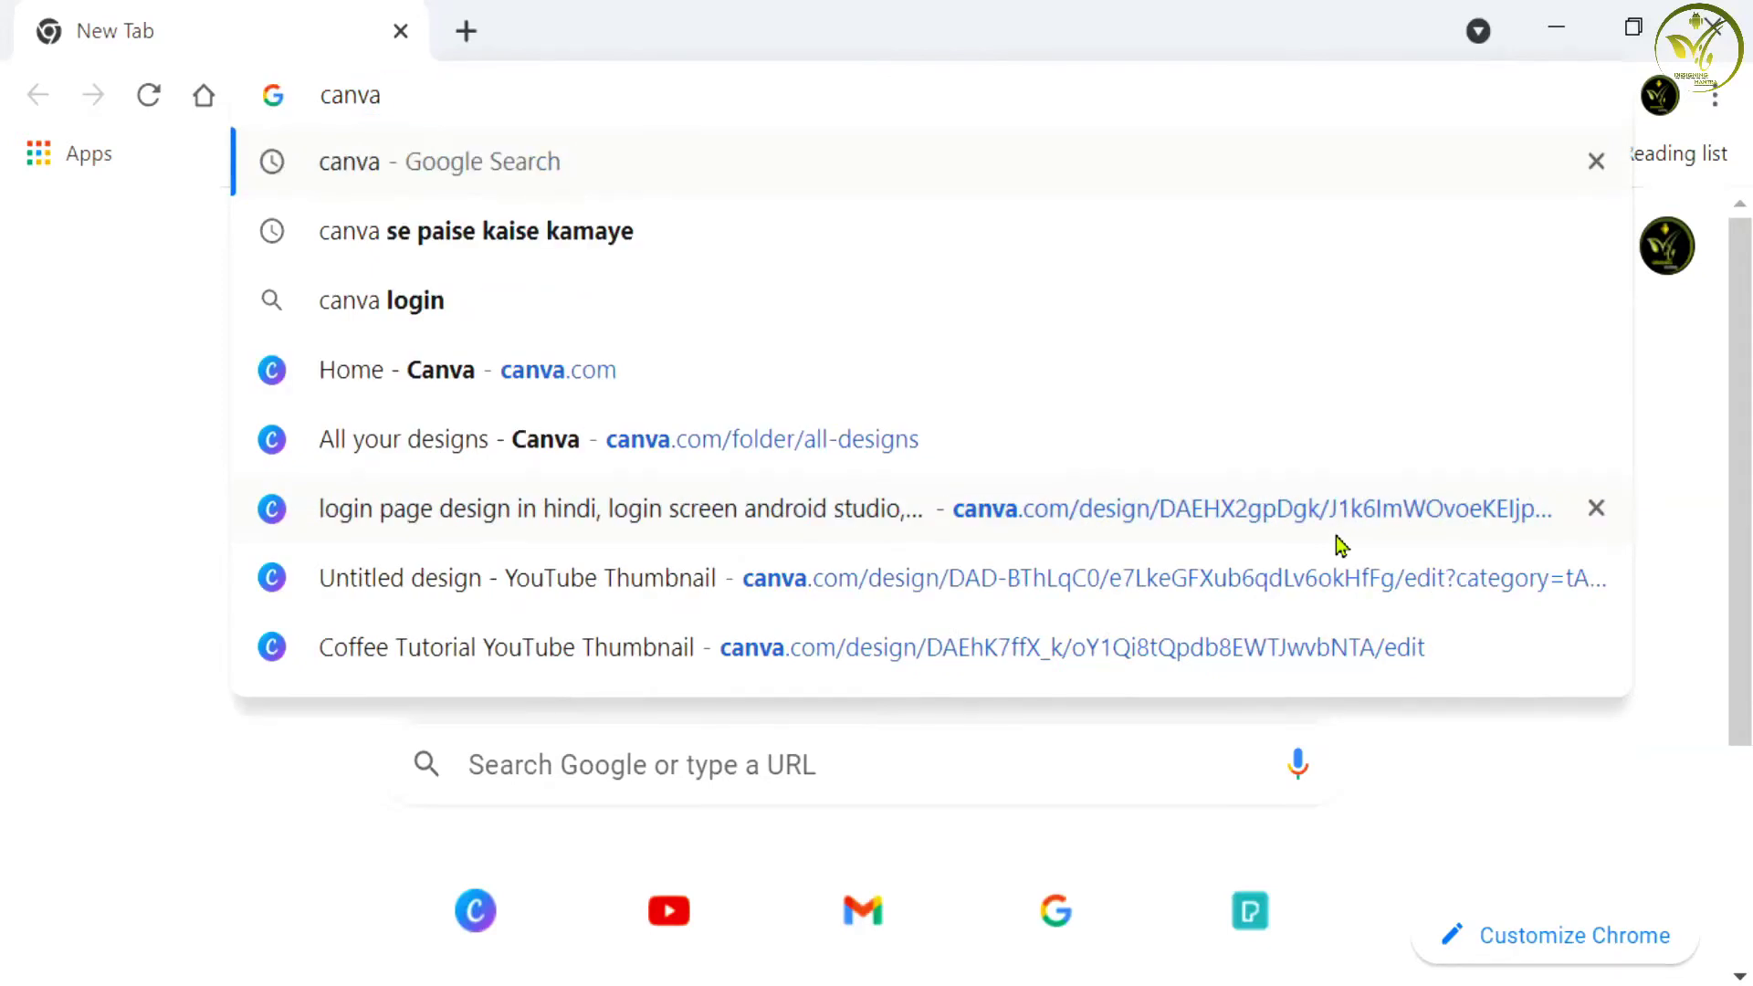
pyautogui.press('Return')
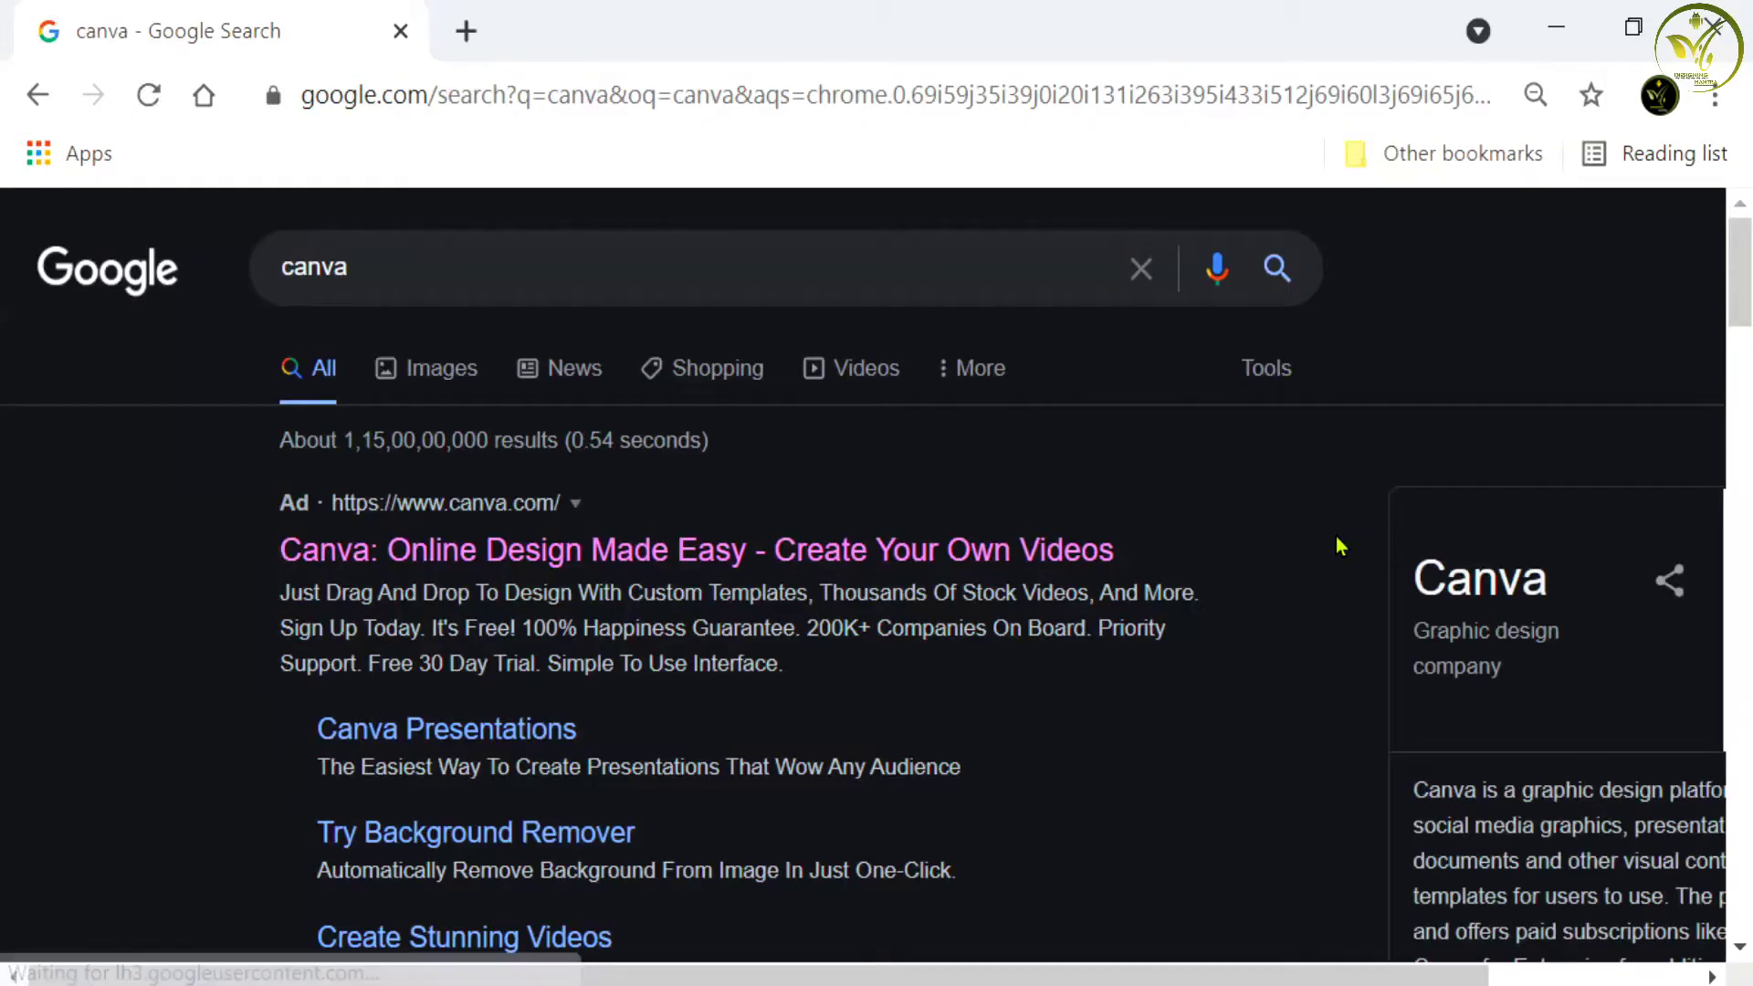
pyautogui.click(511, 566)
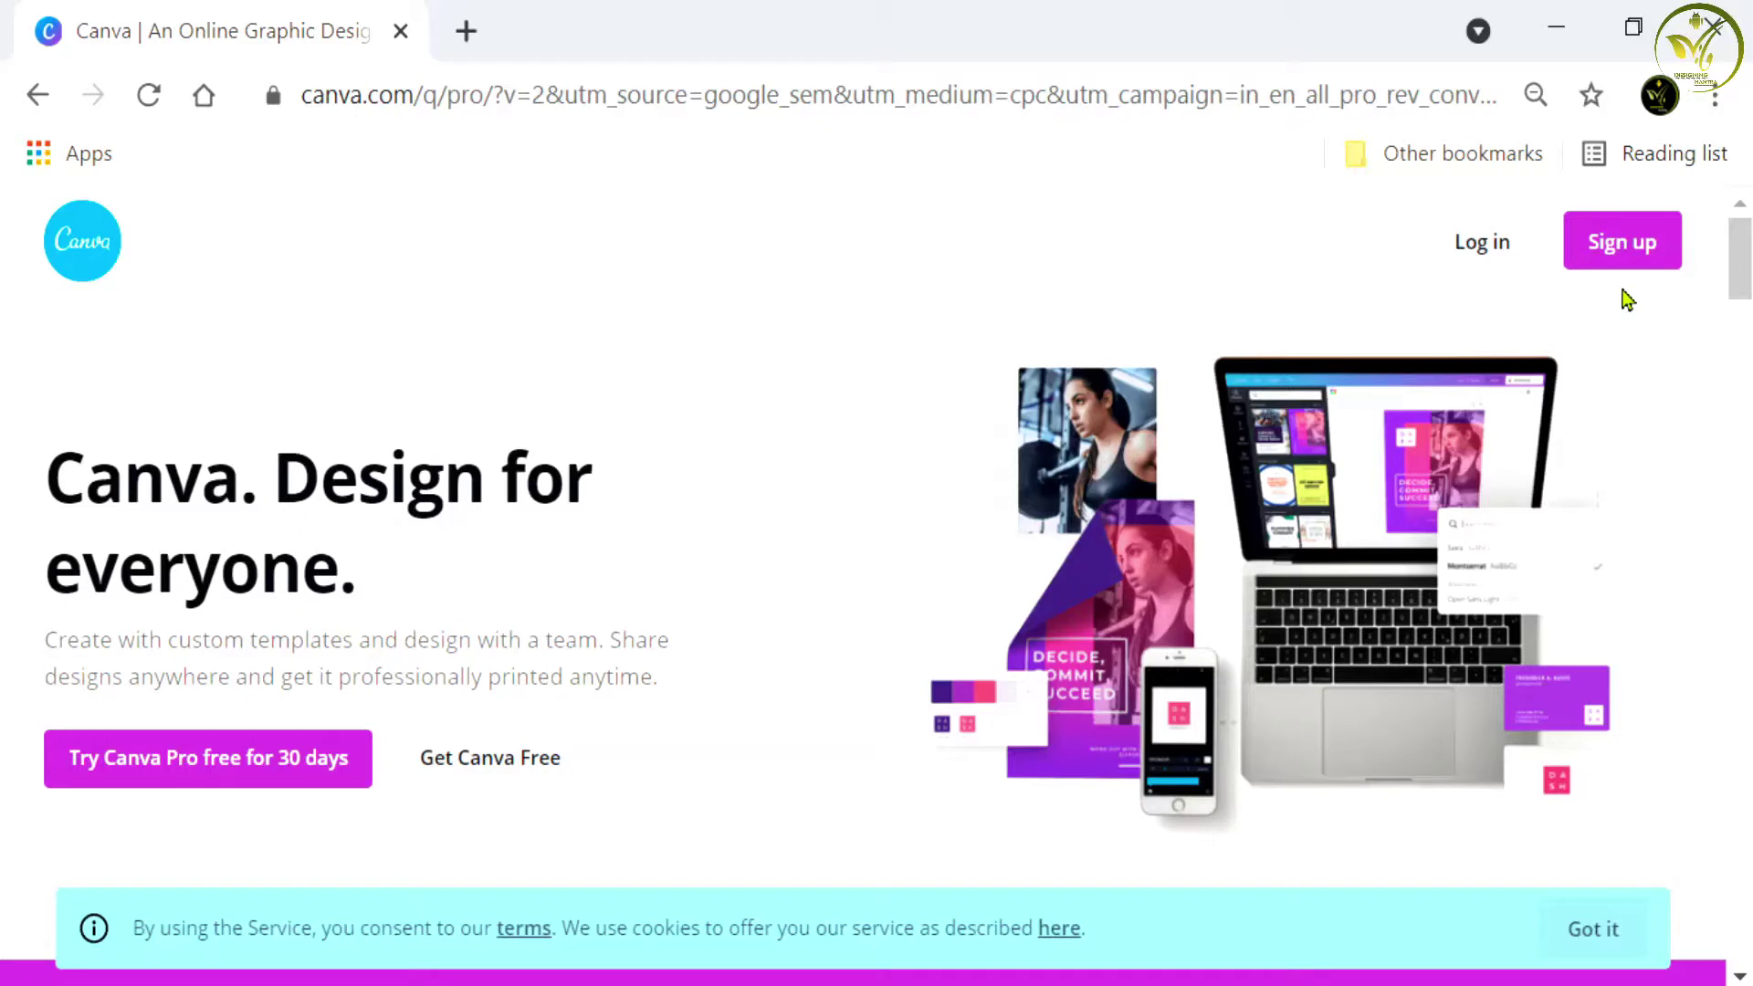
# Step: Choose 'Get Canva Free' to reach the Canva home dashboard and start a design search
pyautogui.click(494, 773)
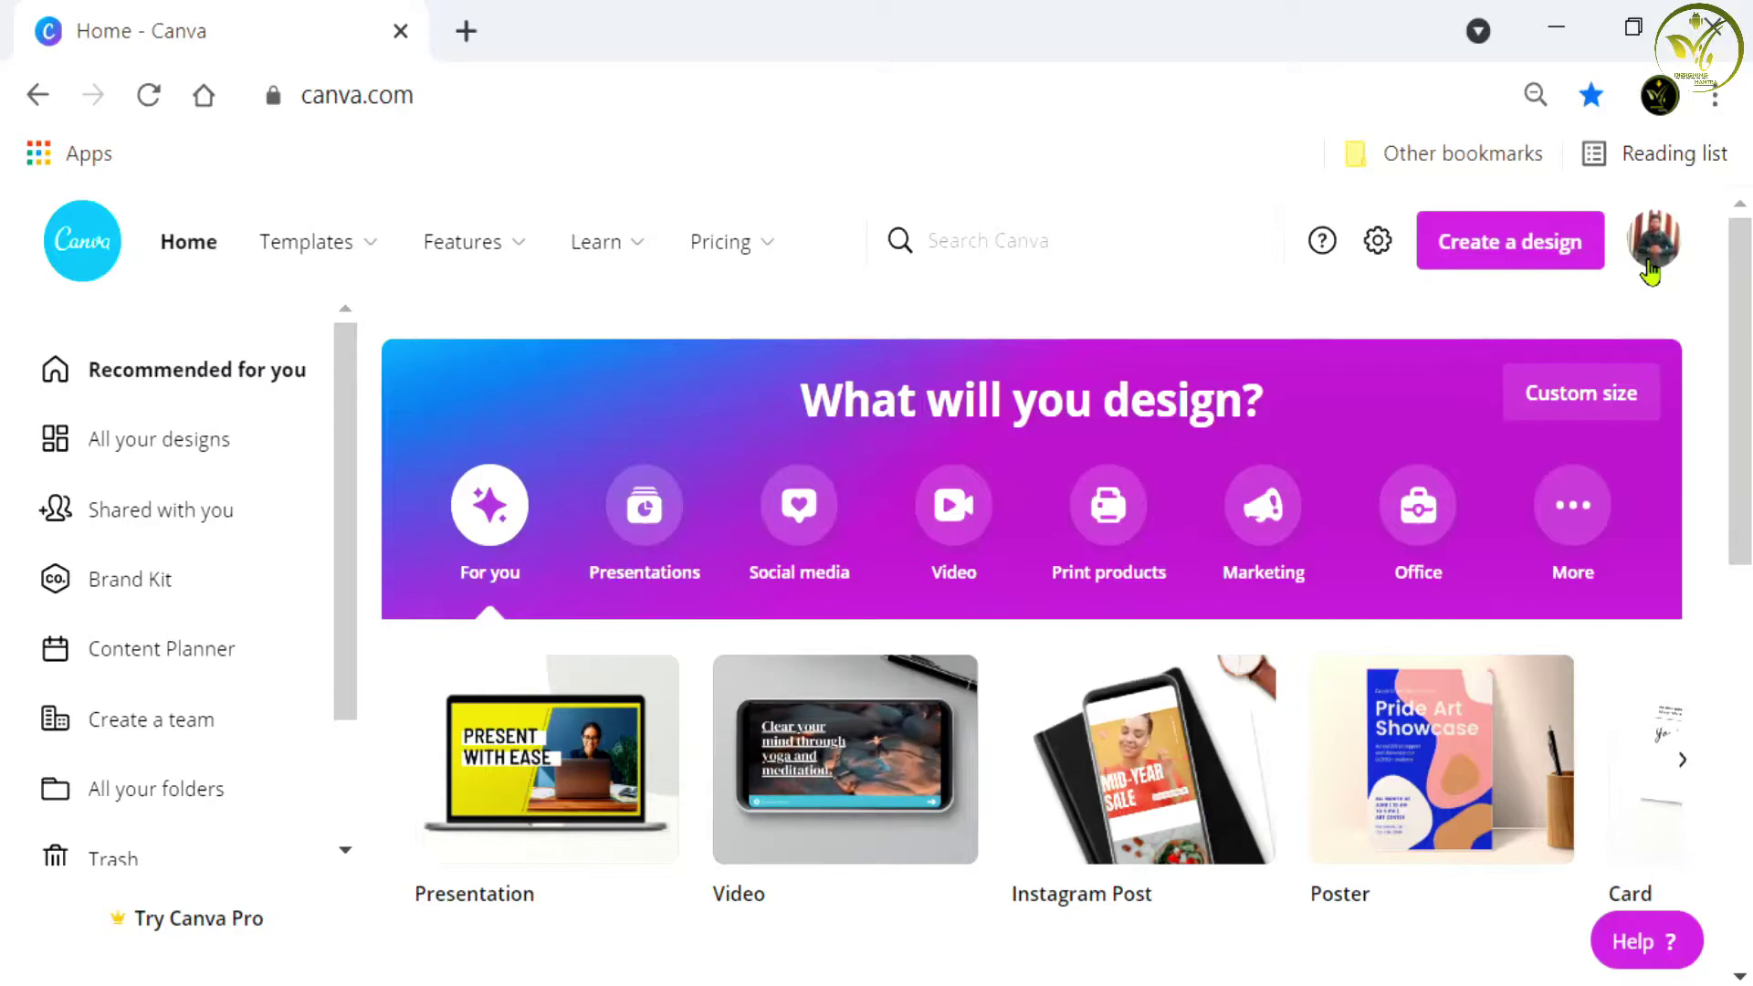
pyautogui.moveTo(545, 760)
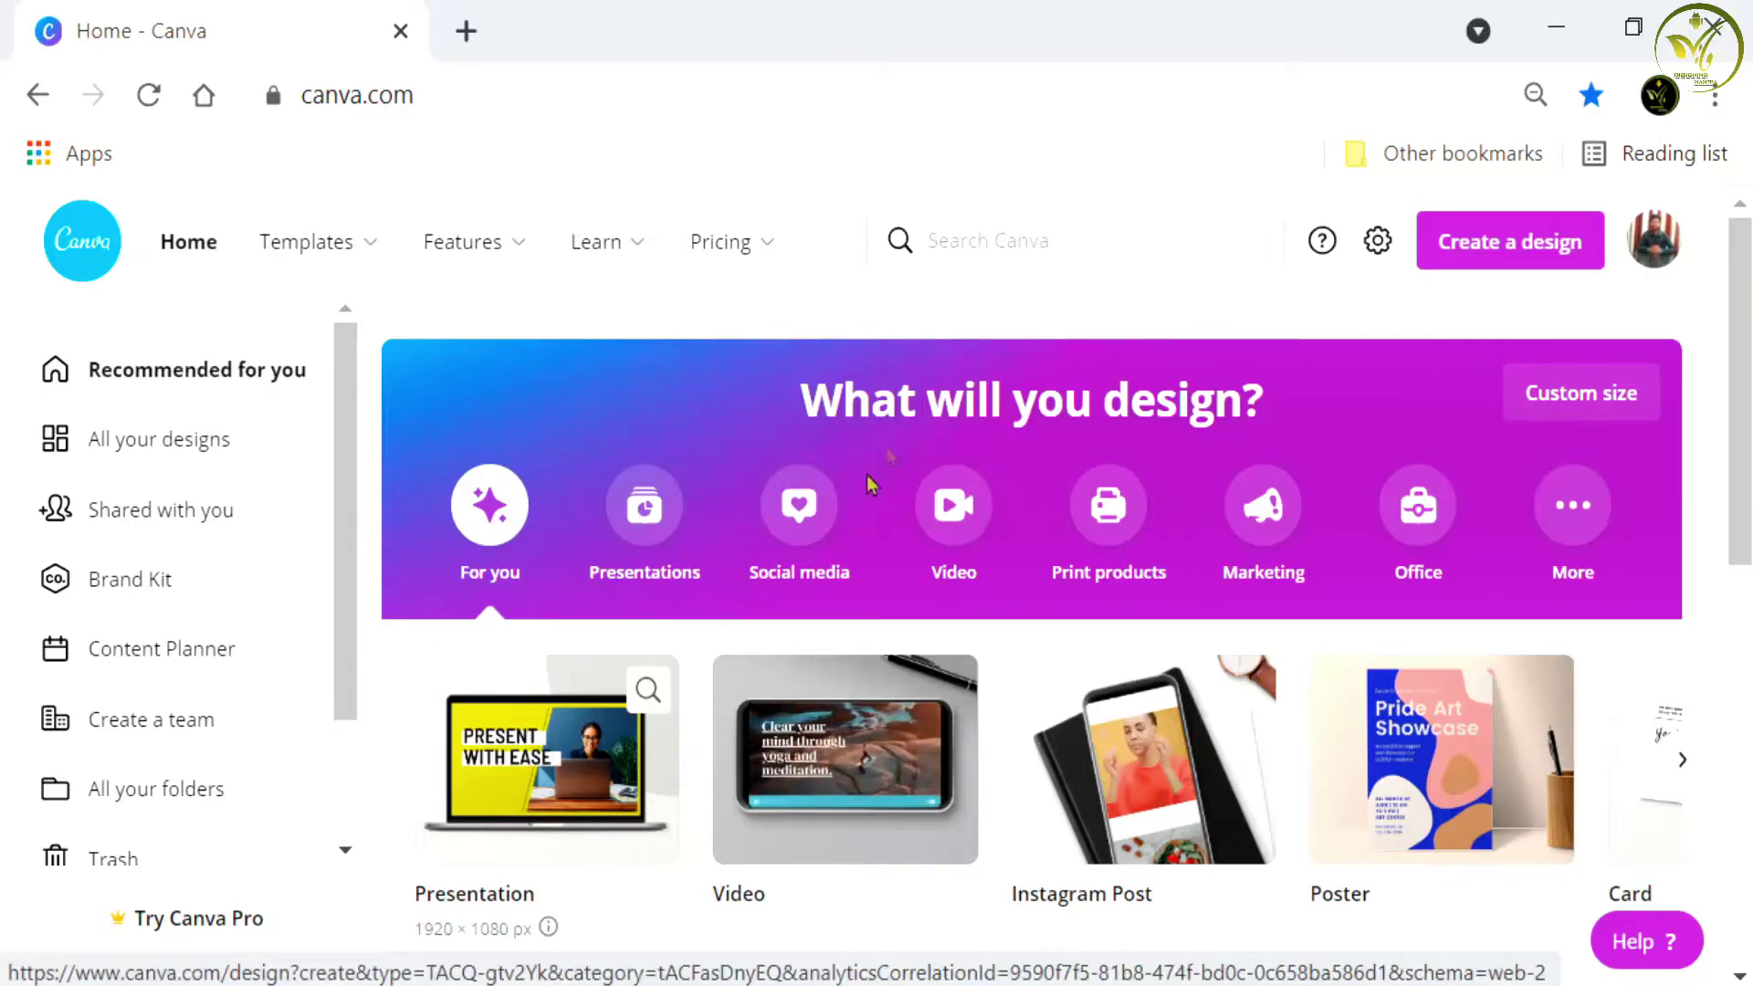
pyautogui.click(1080, 226)
# Step: Search templates for 'presentation' and open the Startup Weekend Series 2025 pitch deck
pyautogui.write('p')
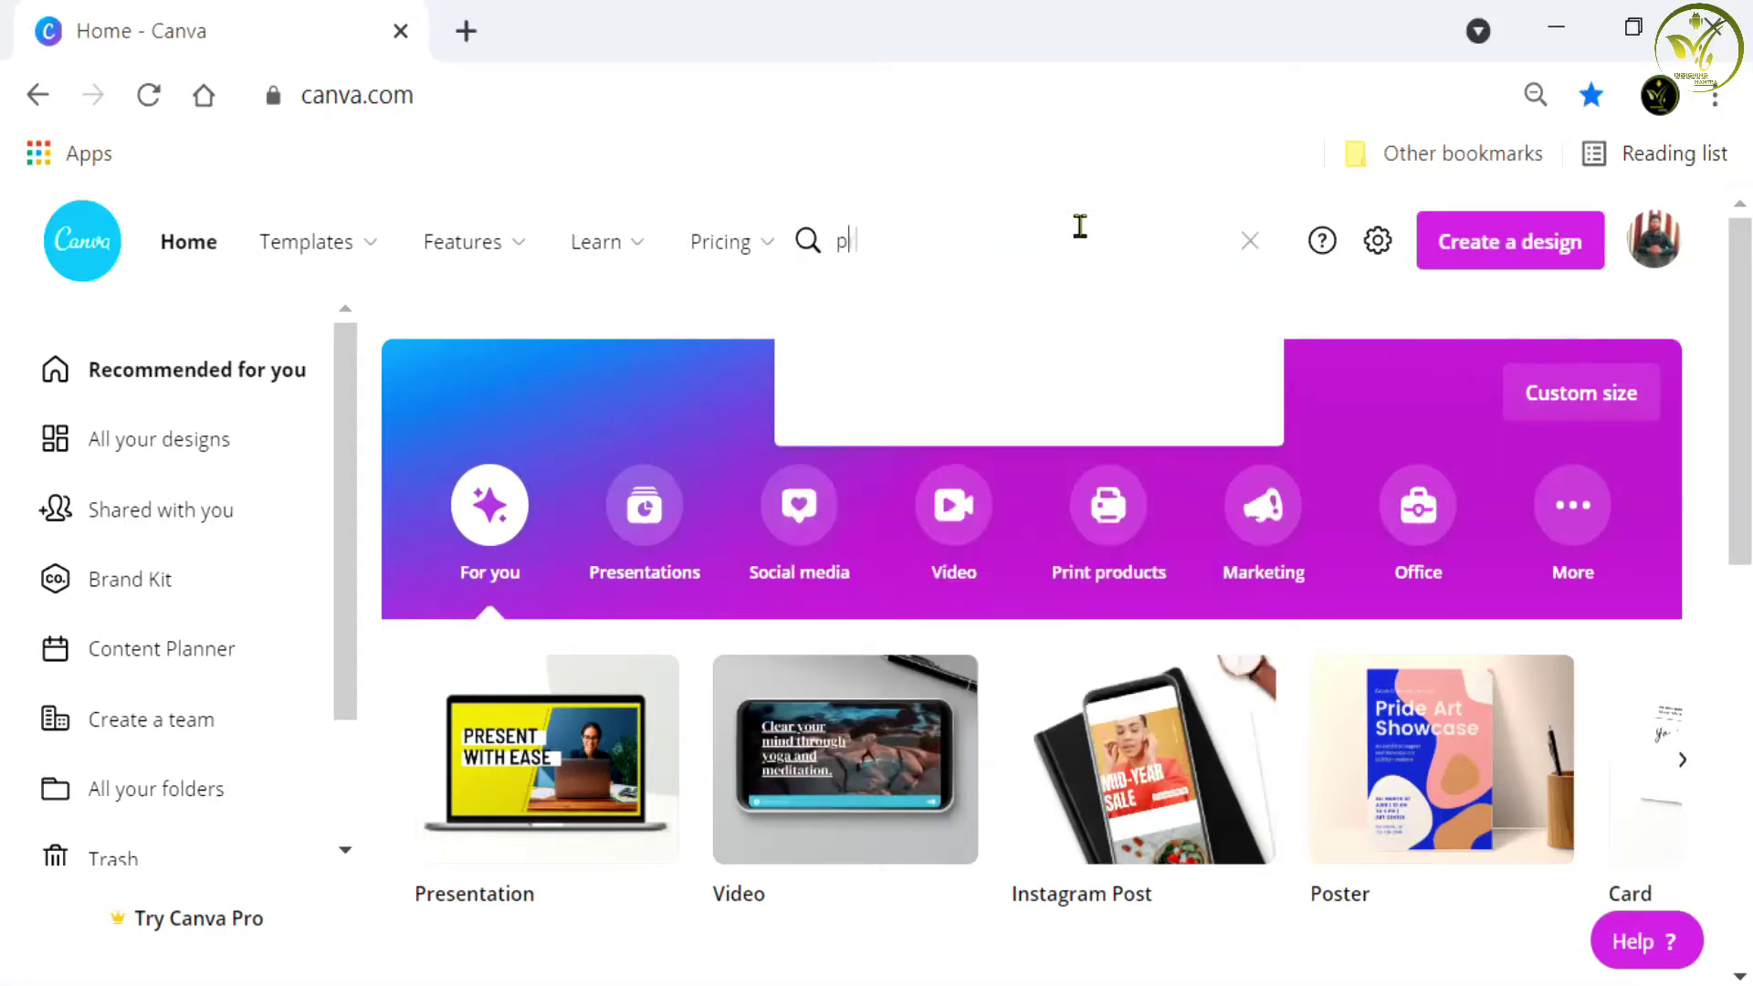
pyautogui.write('resenta')
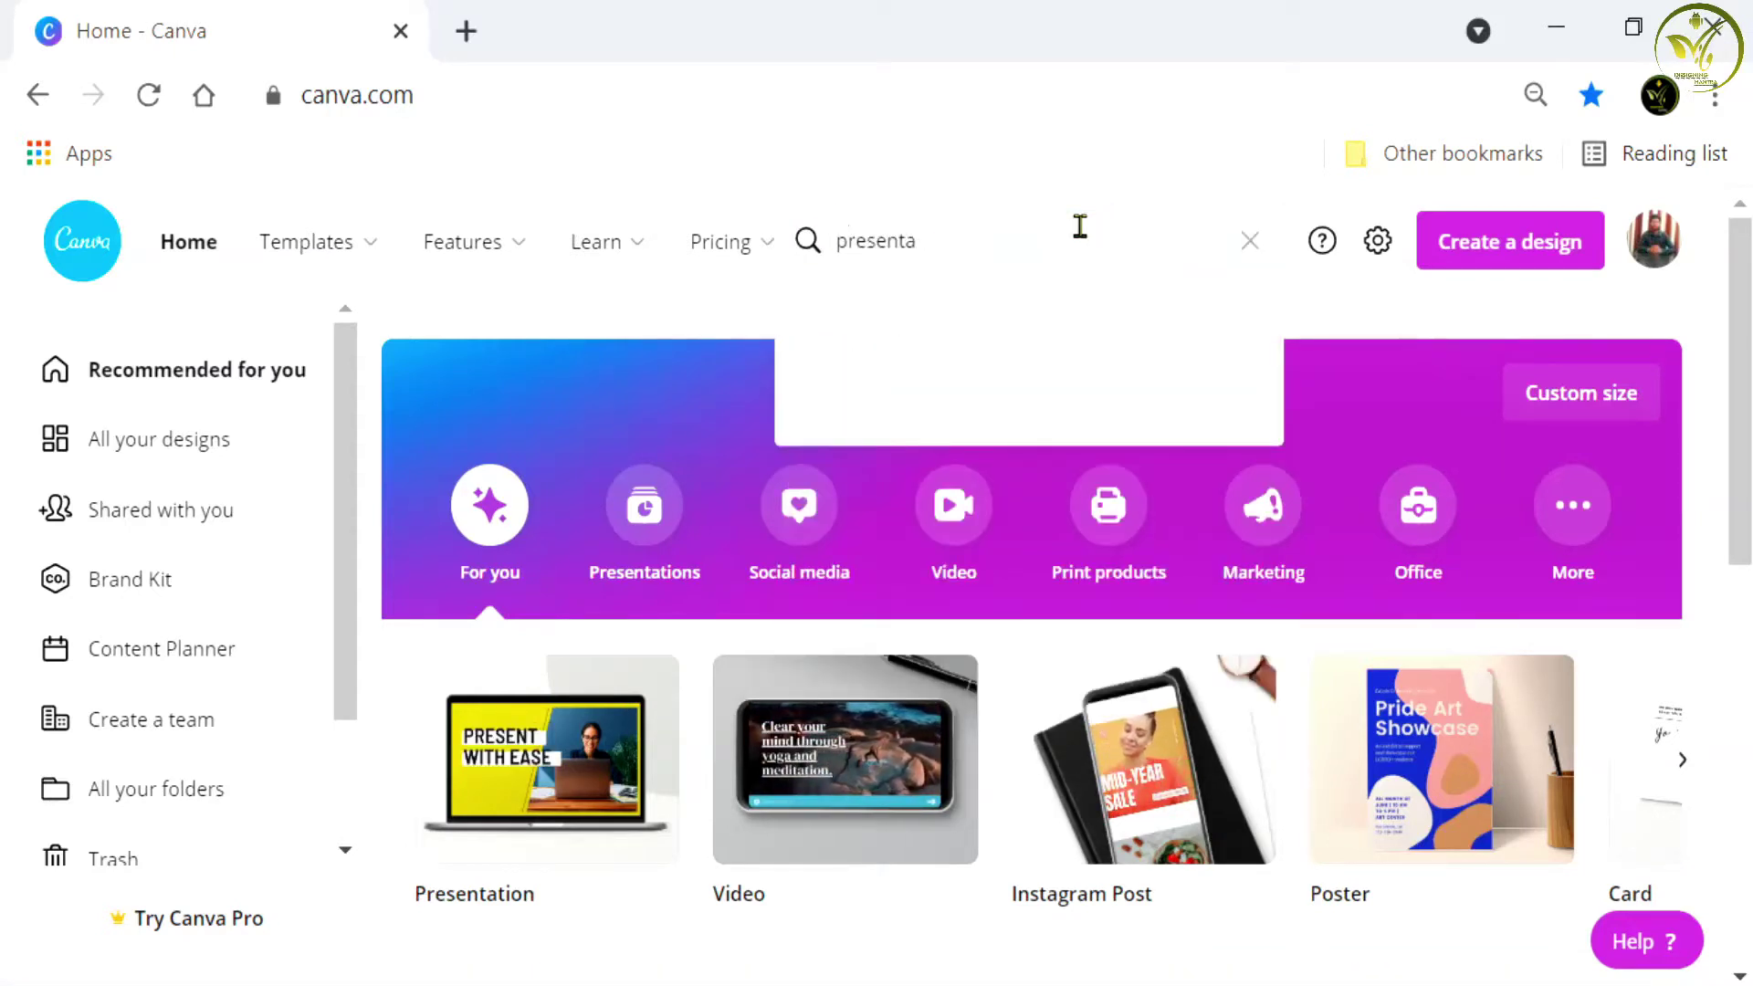
pyautogui.click(928, 422)
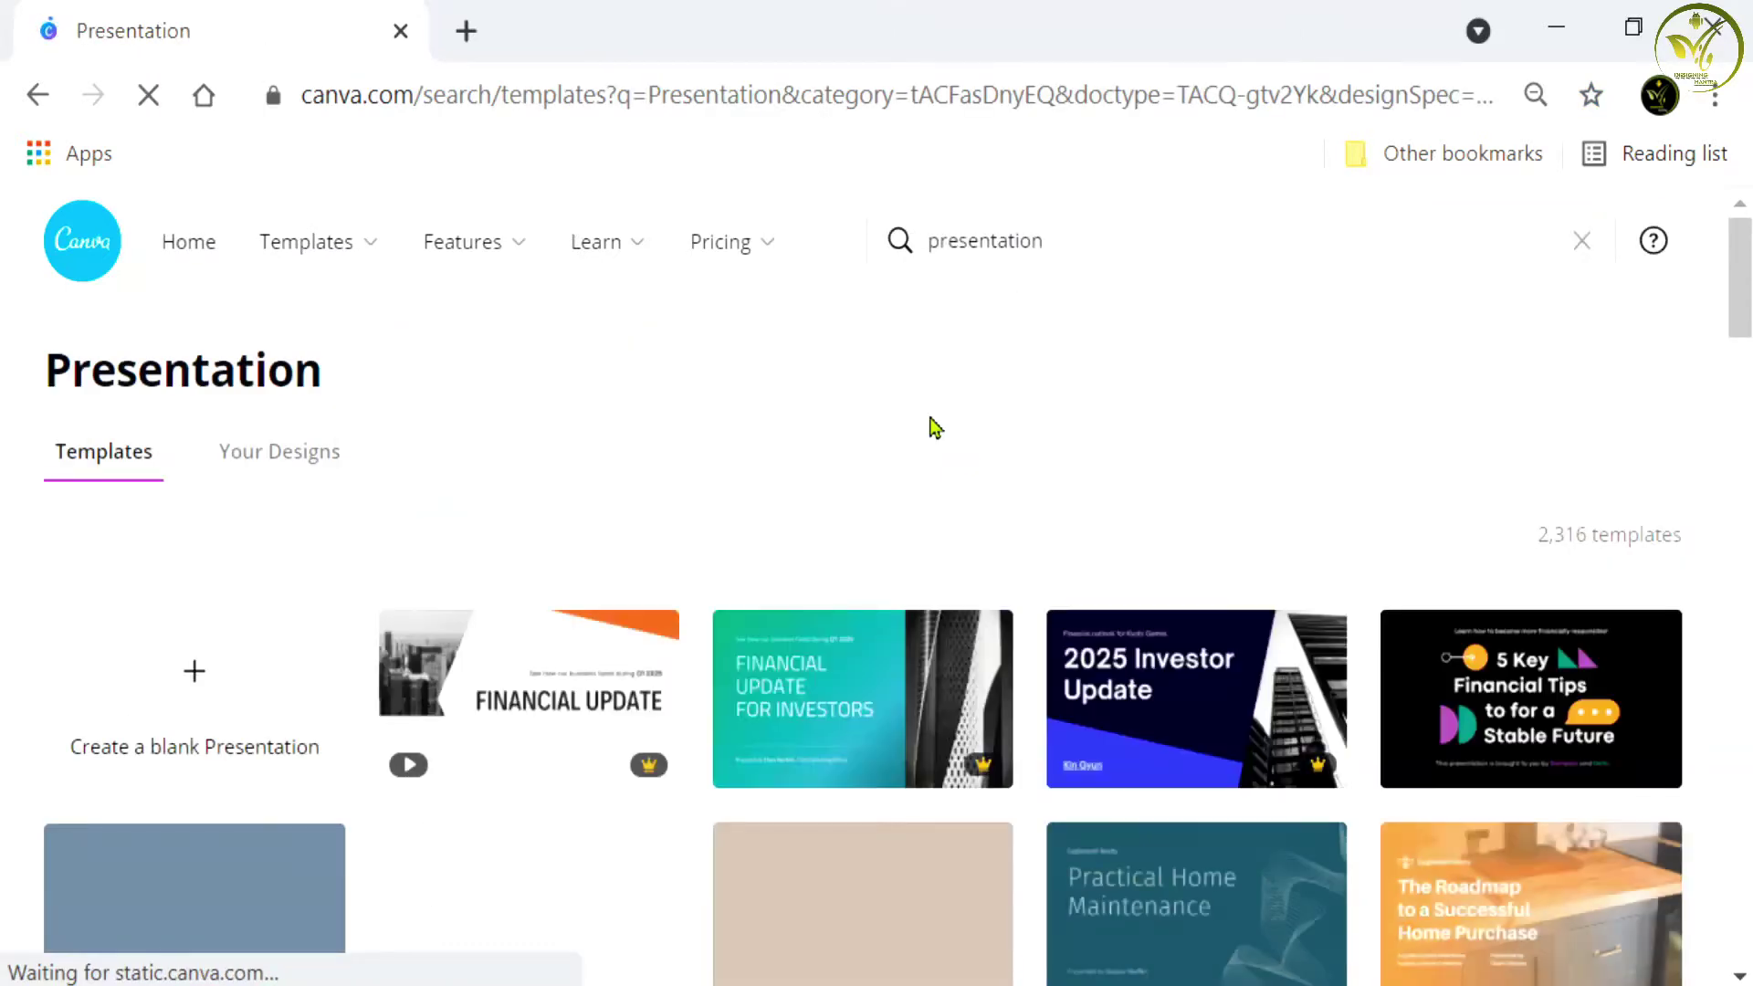
pyautogui.scroll(-2, 952, 404)
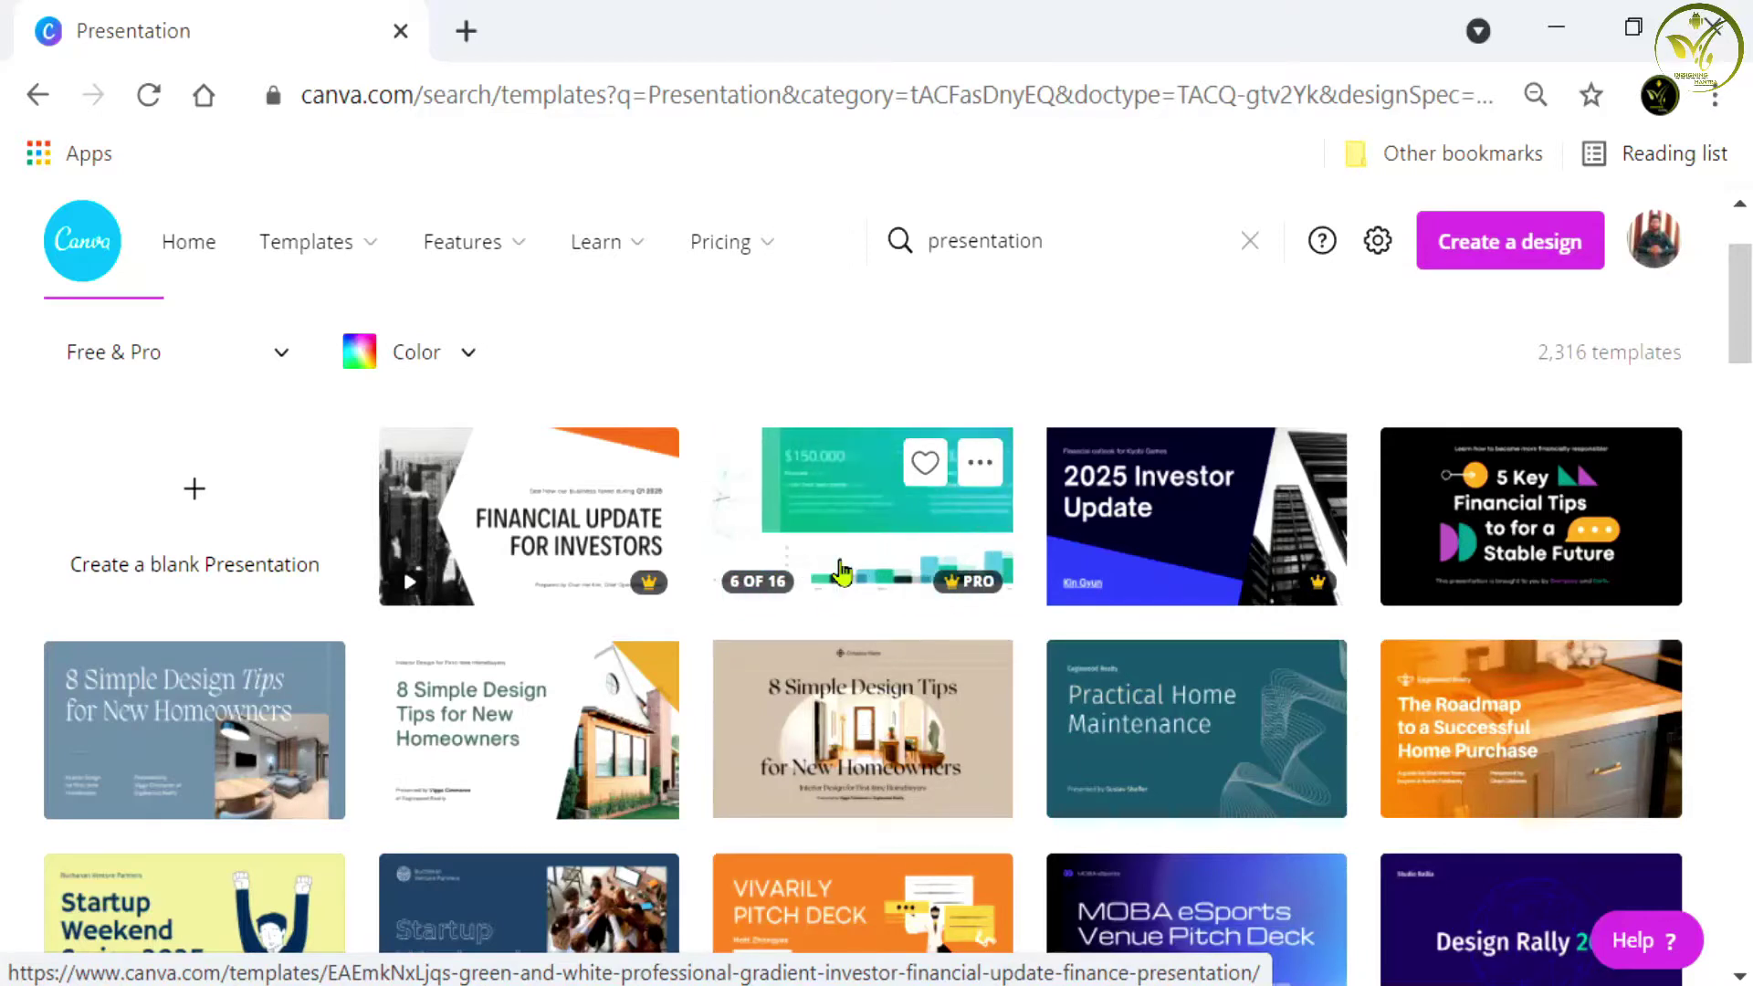
pyautogui.moveTo(1196, 699)
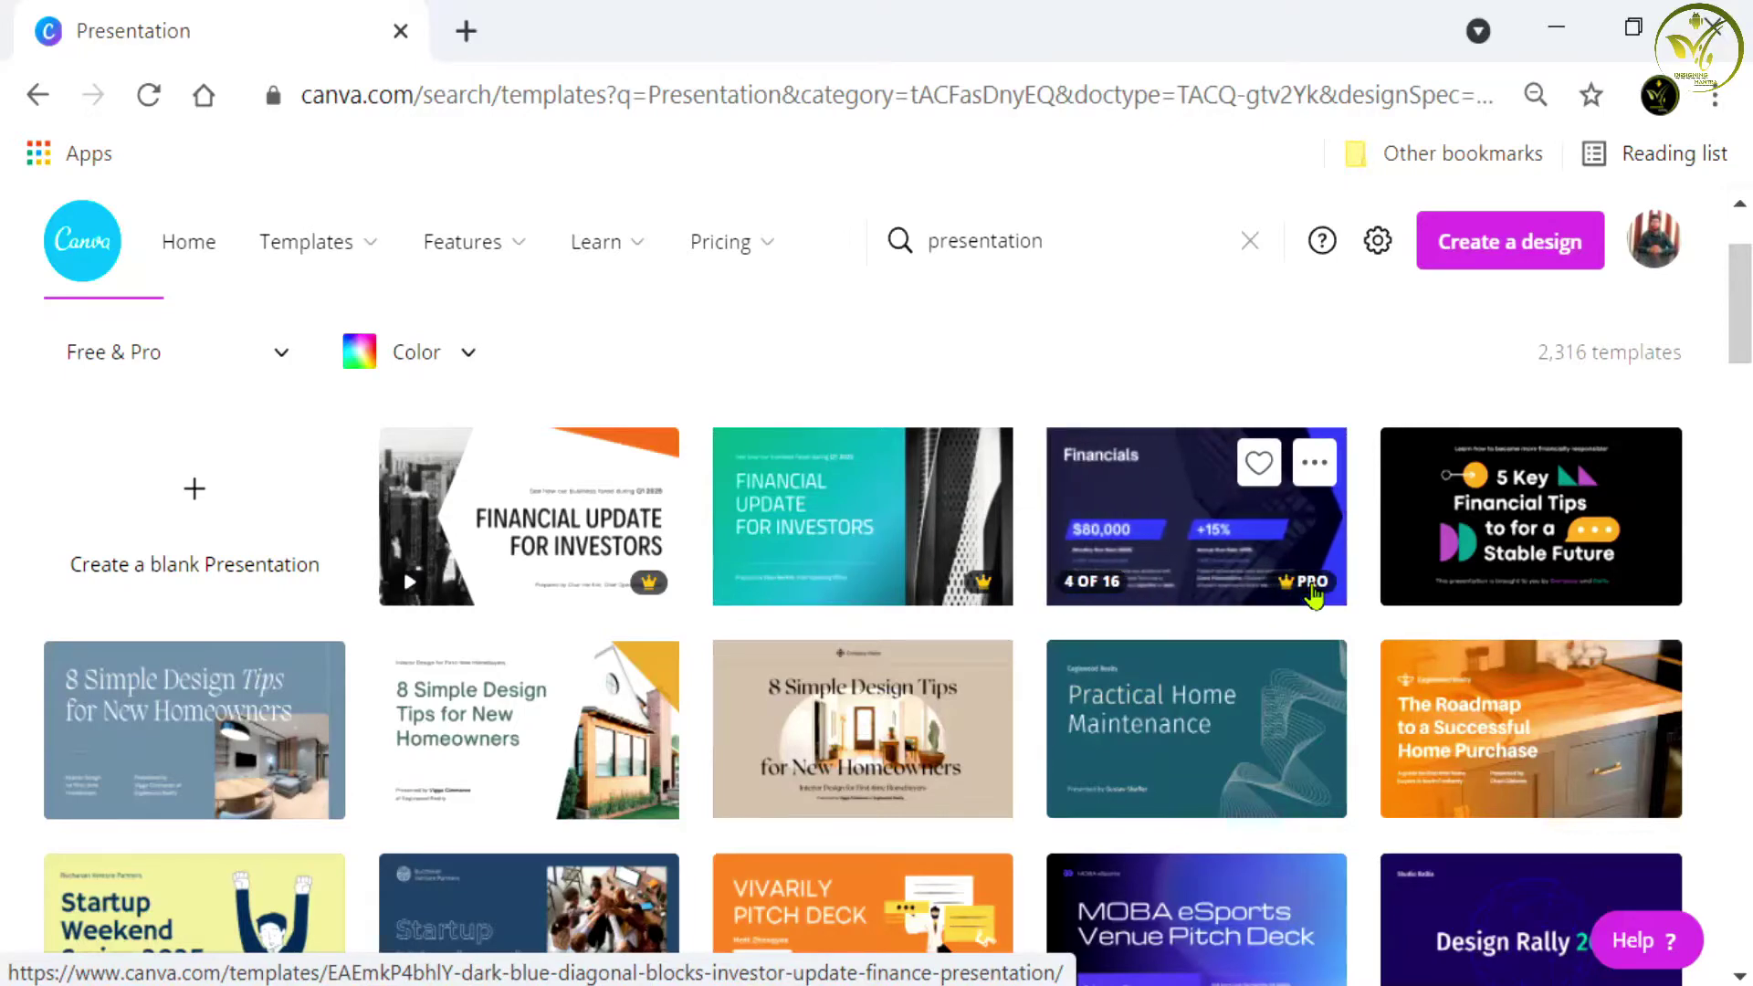
pyautogui.scroll(-2, 986, 614)
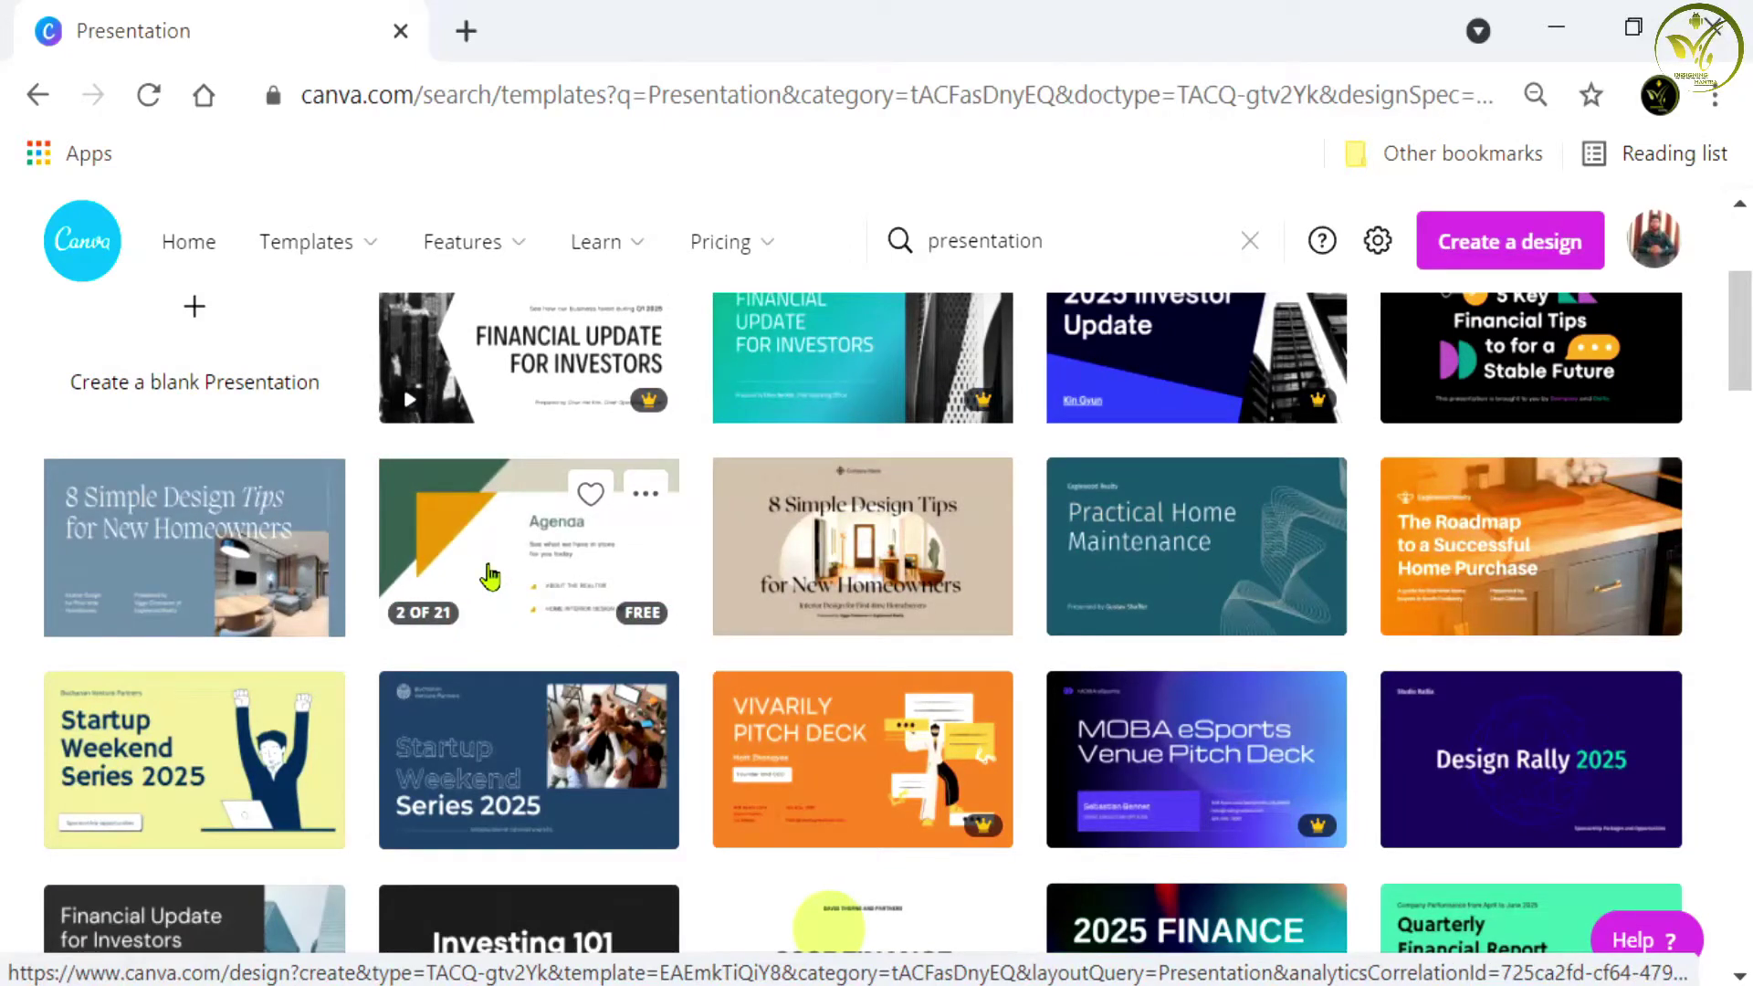
pyautogui.scroll(-2, 135, 641)
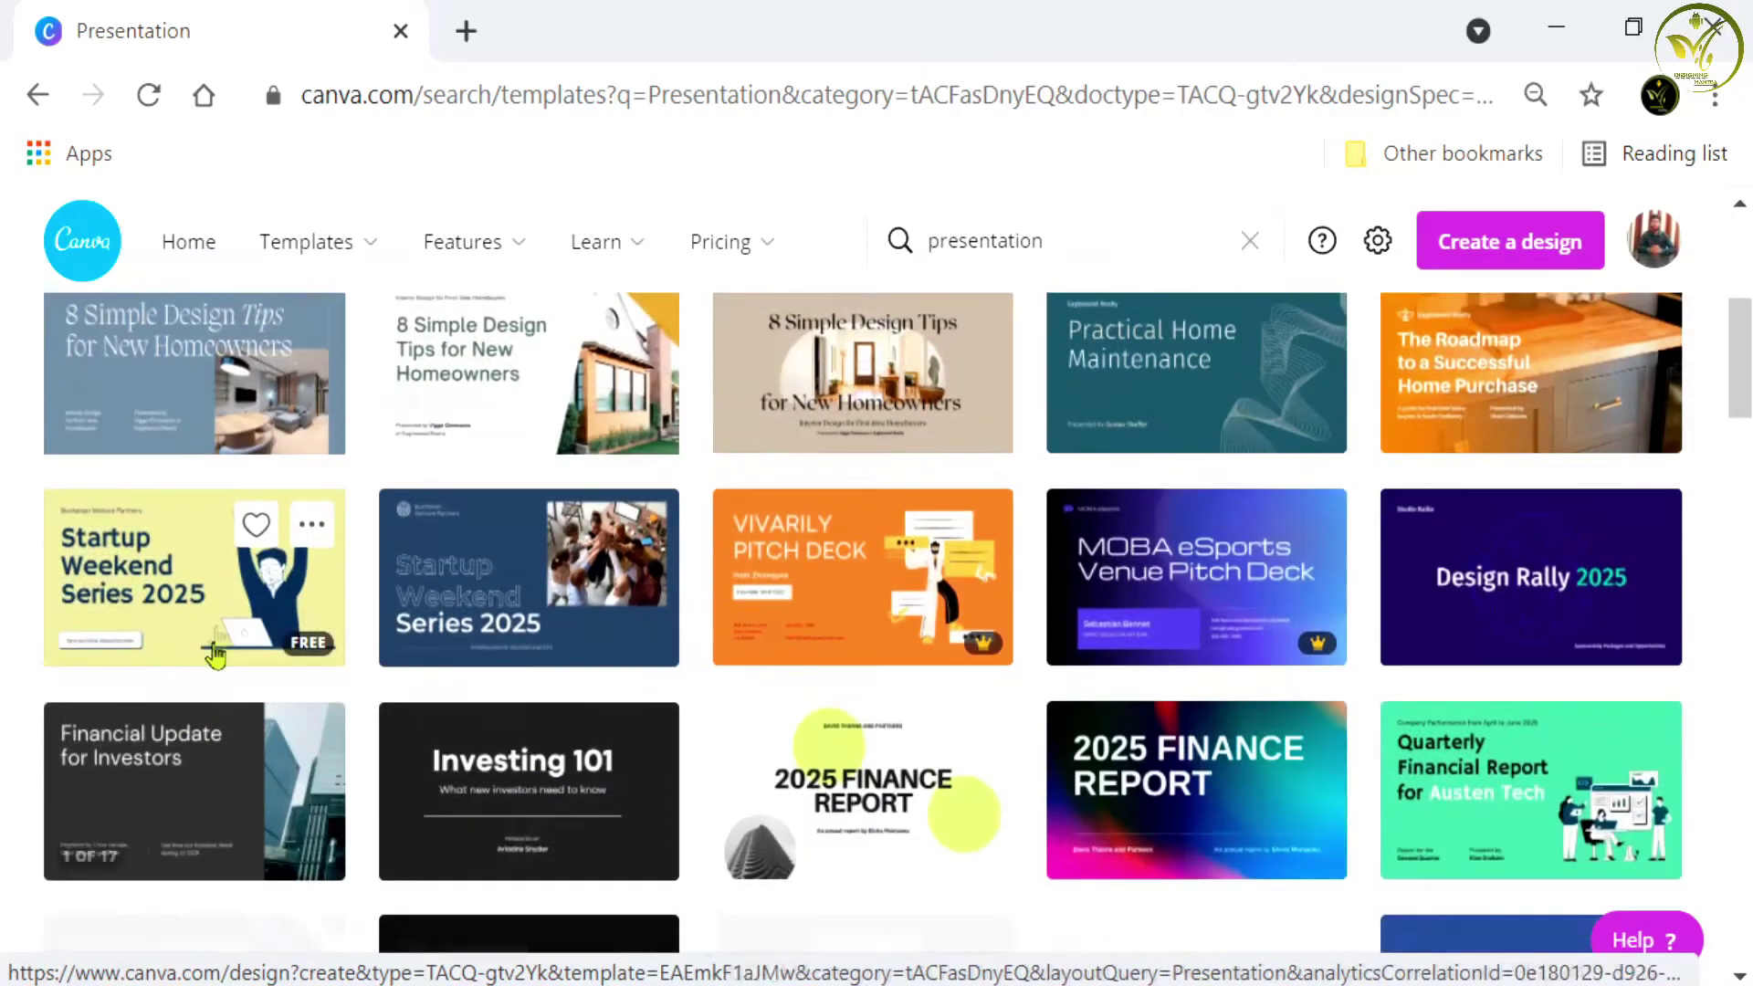
pyautogui.click(195, 559)
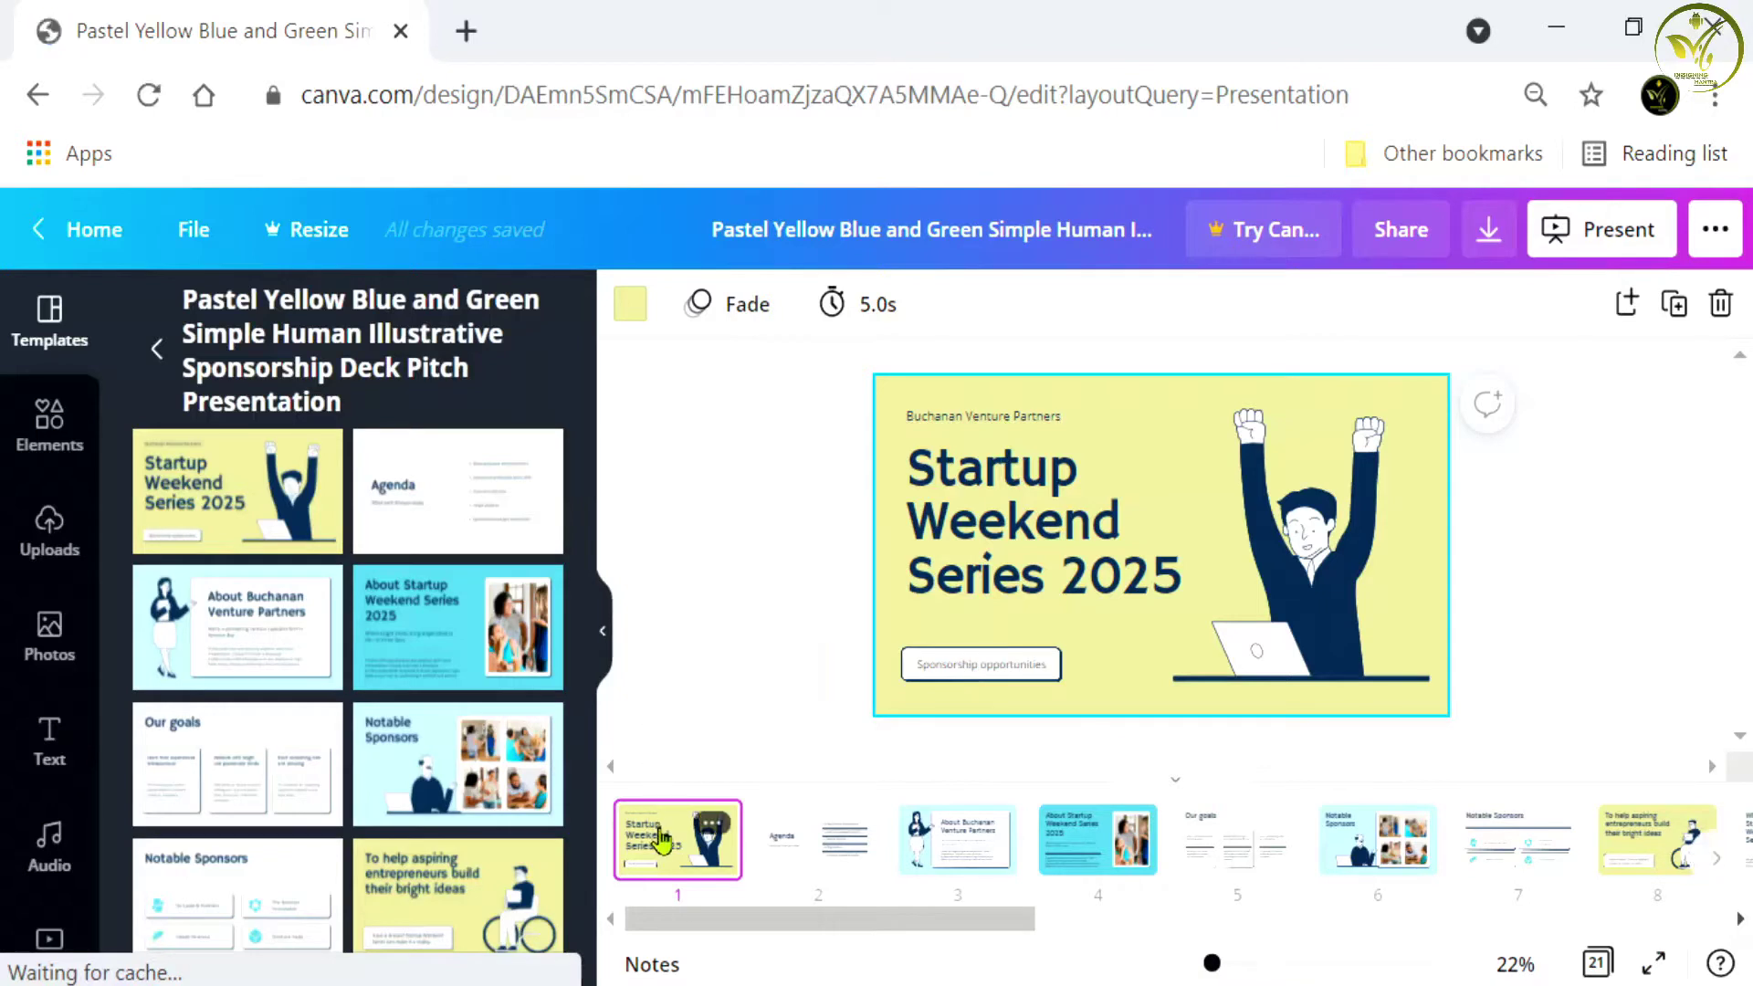
# Step: Retitle the slide 'Operating System Presentation' and replace the Buchanan Venture Partners line with the author's name
pyautogui.doubleClick(1057, 541)
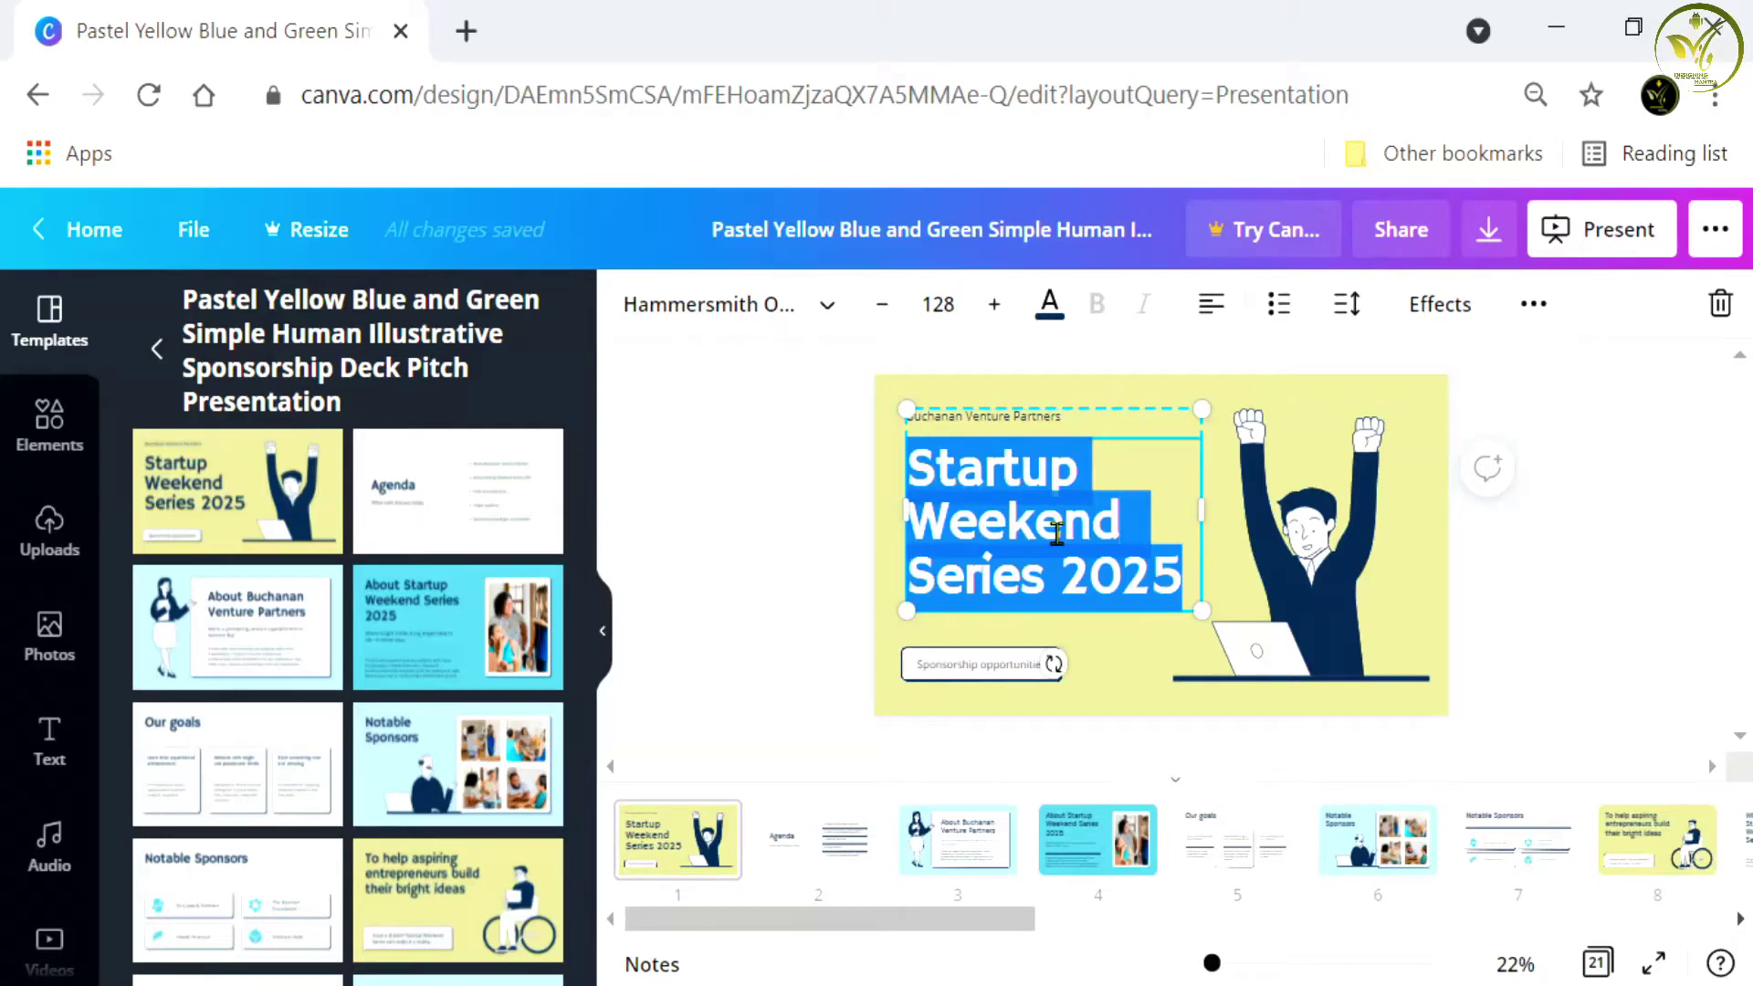
pyautogui.write('Ope')
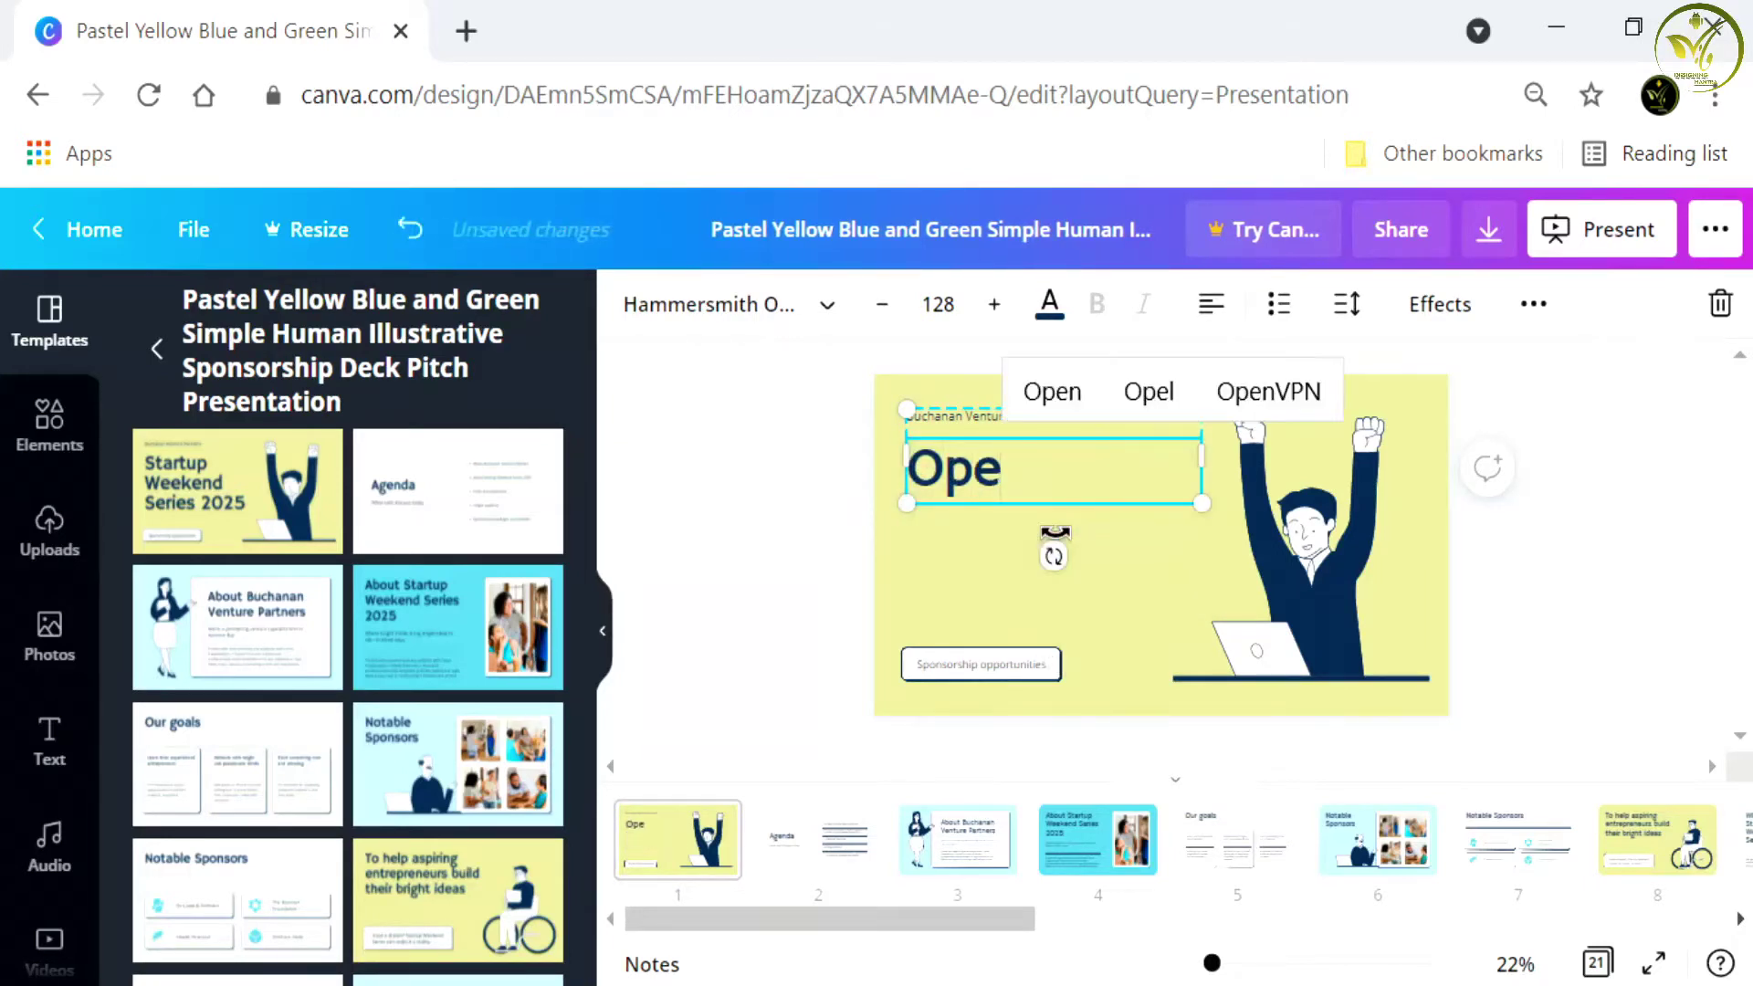
pyautogui.write('rating System Presentat')
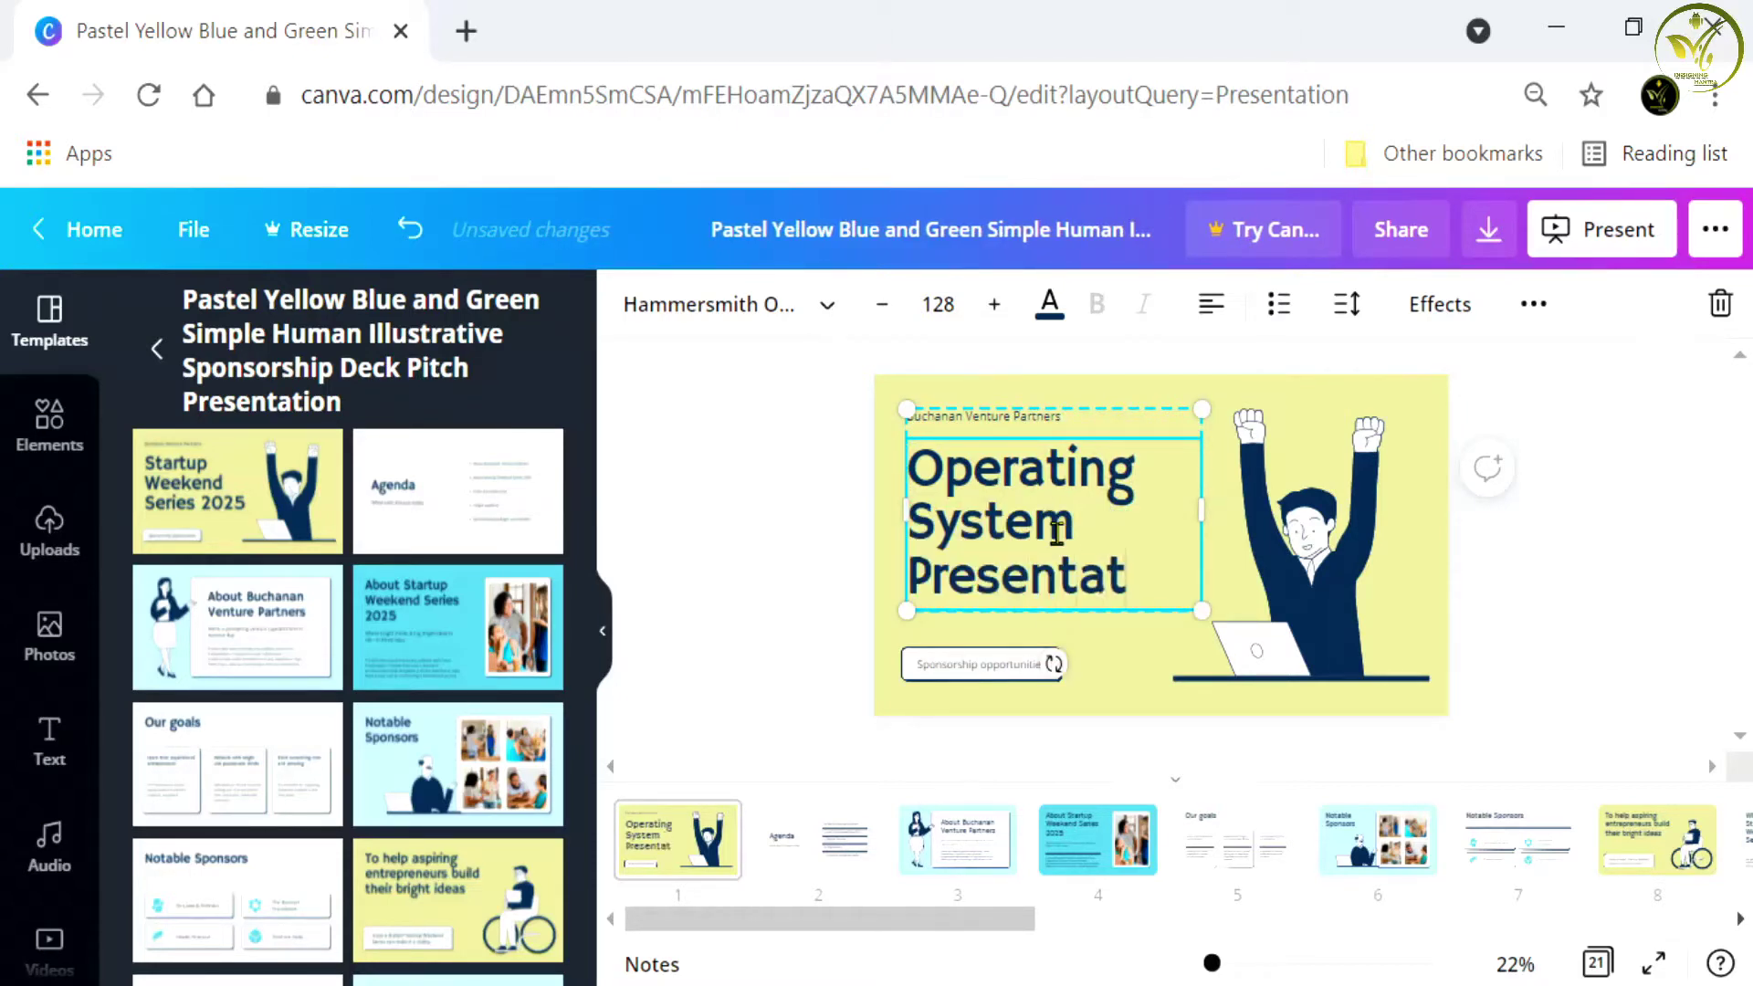
pyautogui.write('ion')
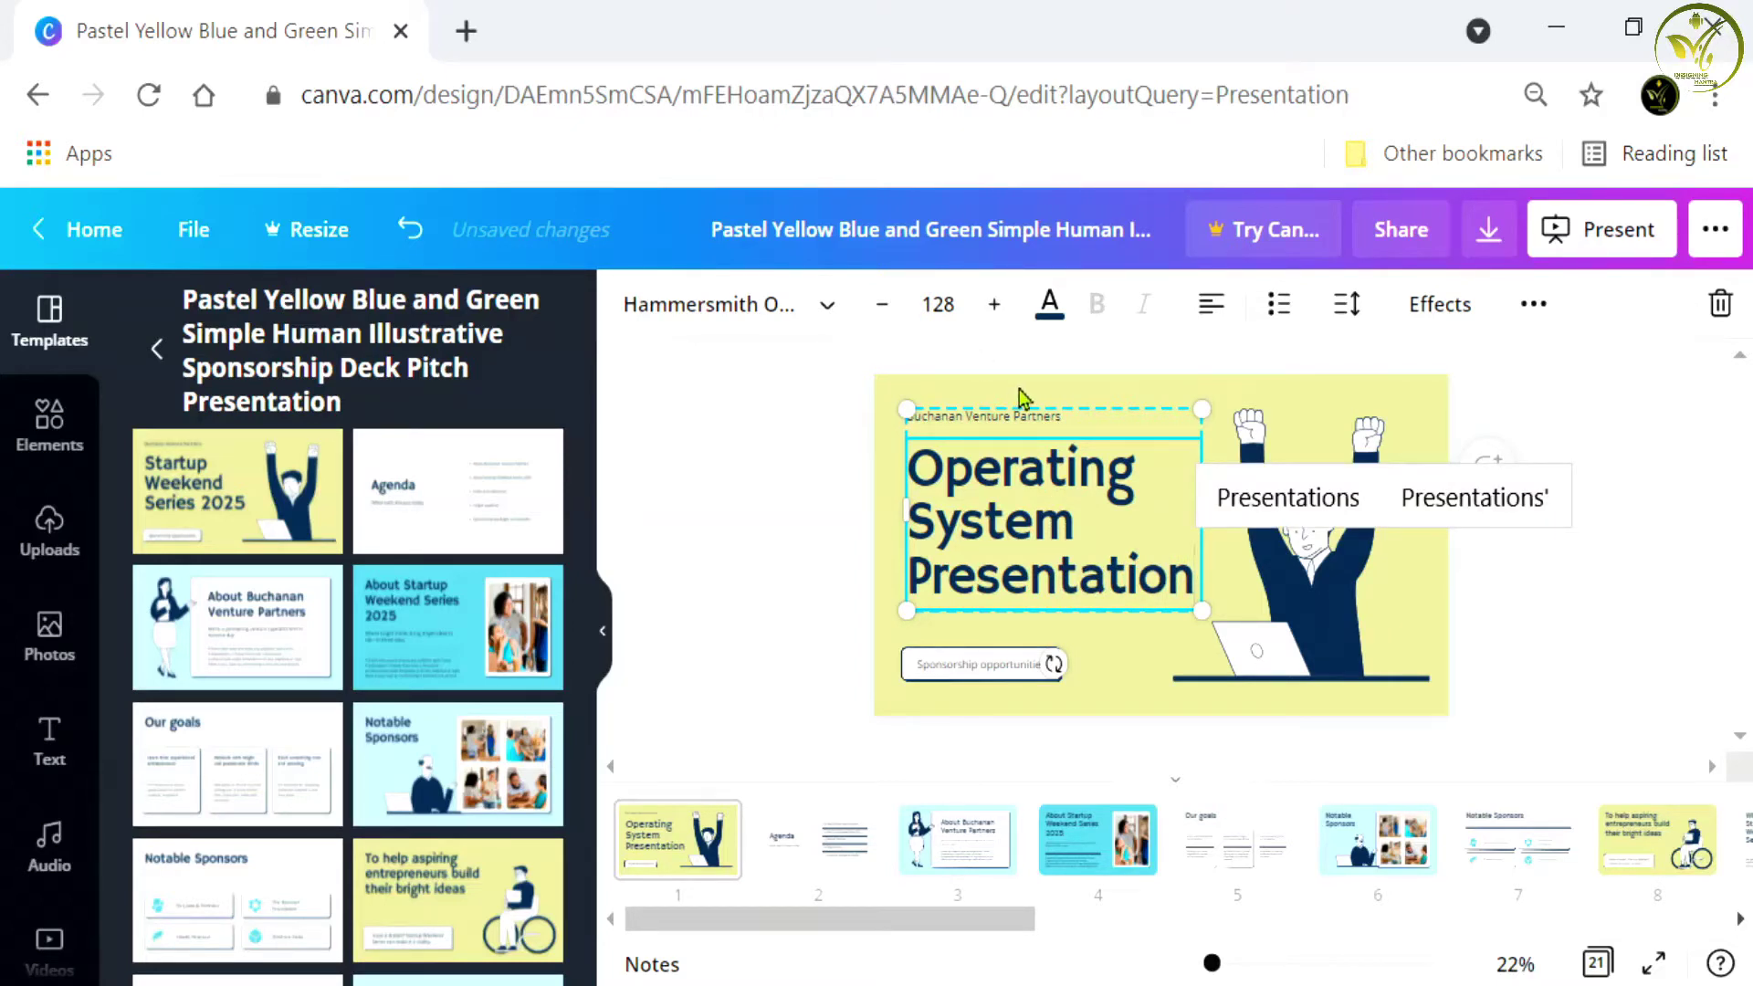
pyautogui.doubleClick(1032, 416)
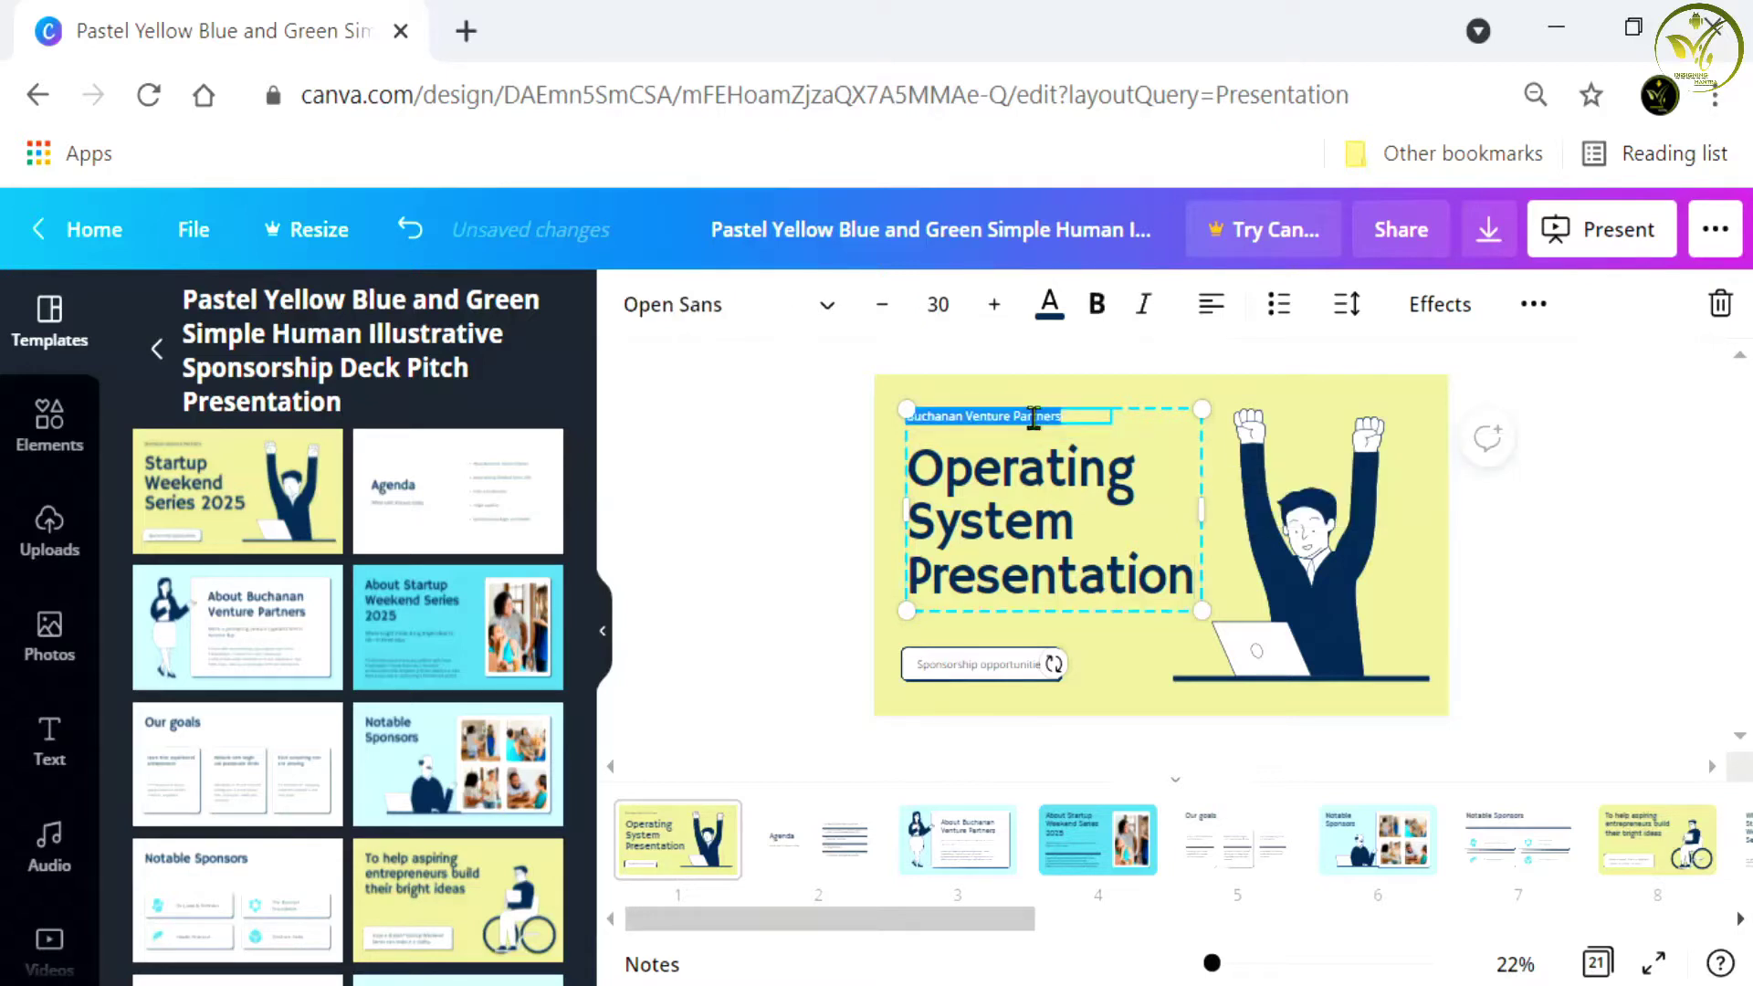
pyautogui.press('BackSpace')
pyautogui.write('itya Anan')
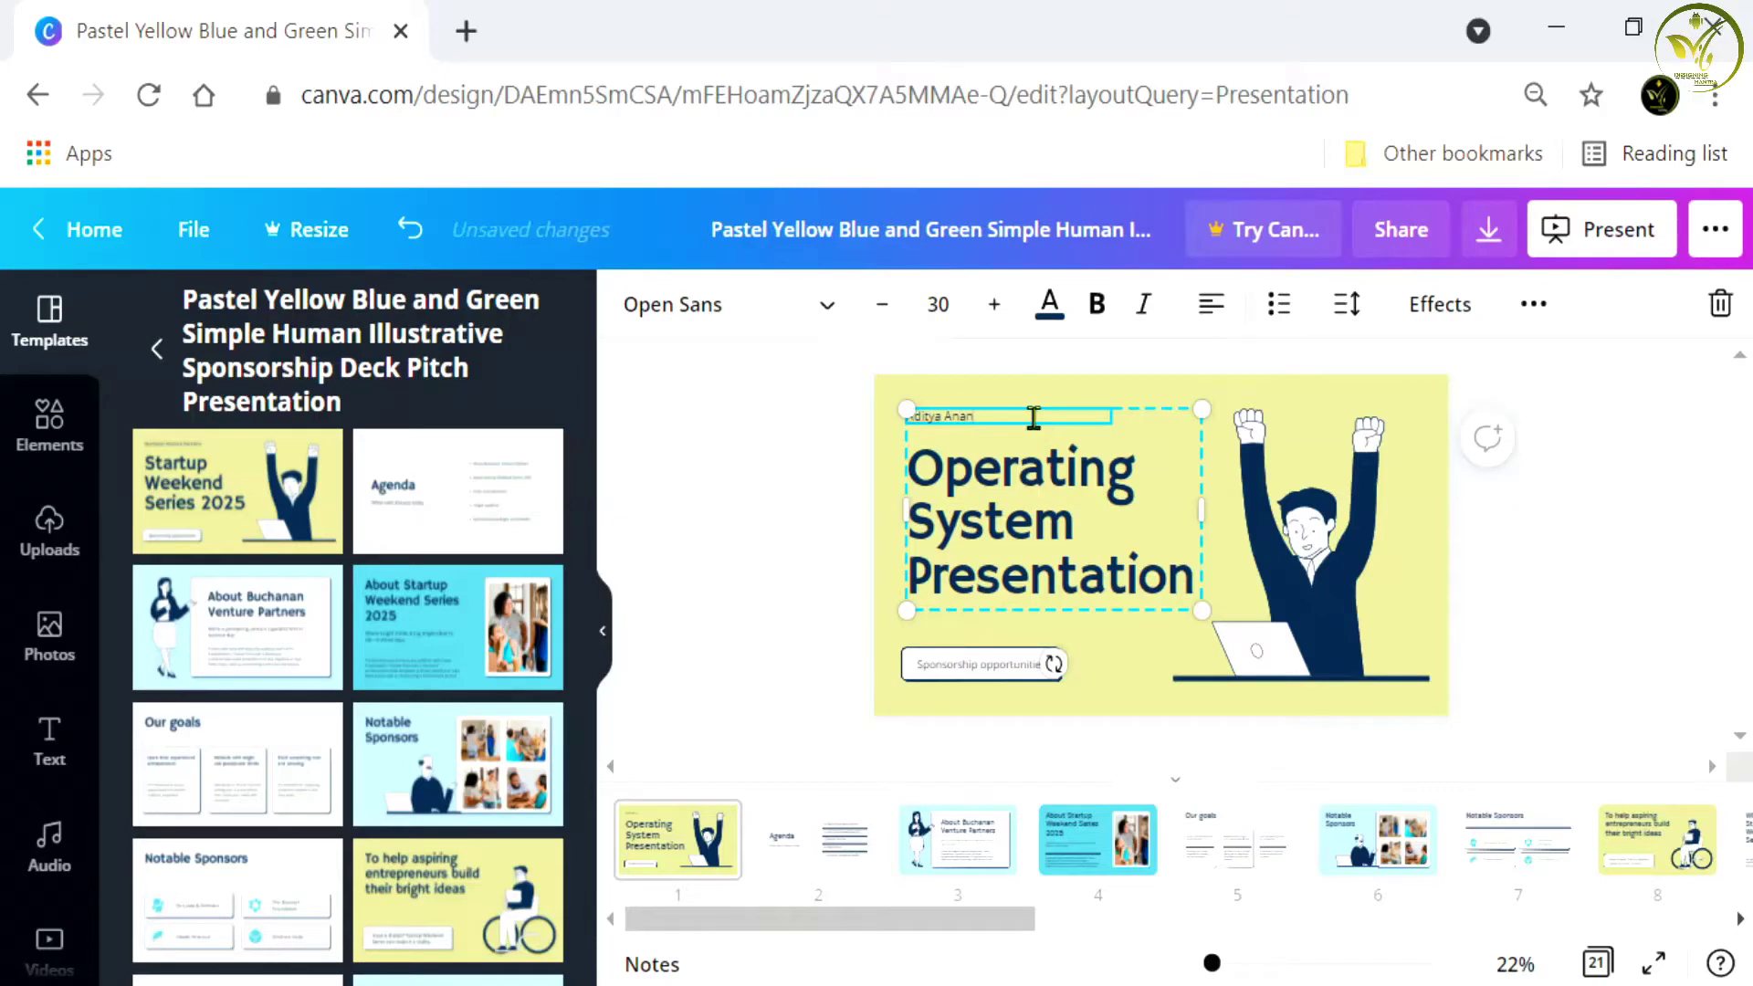
pyautogui.click(1400, 602)
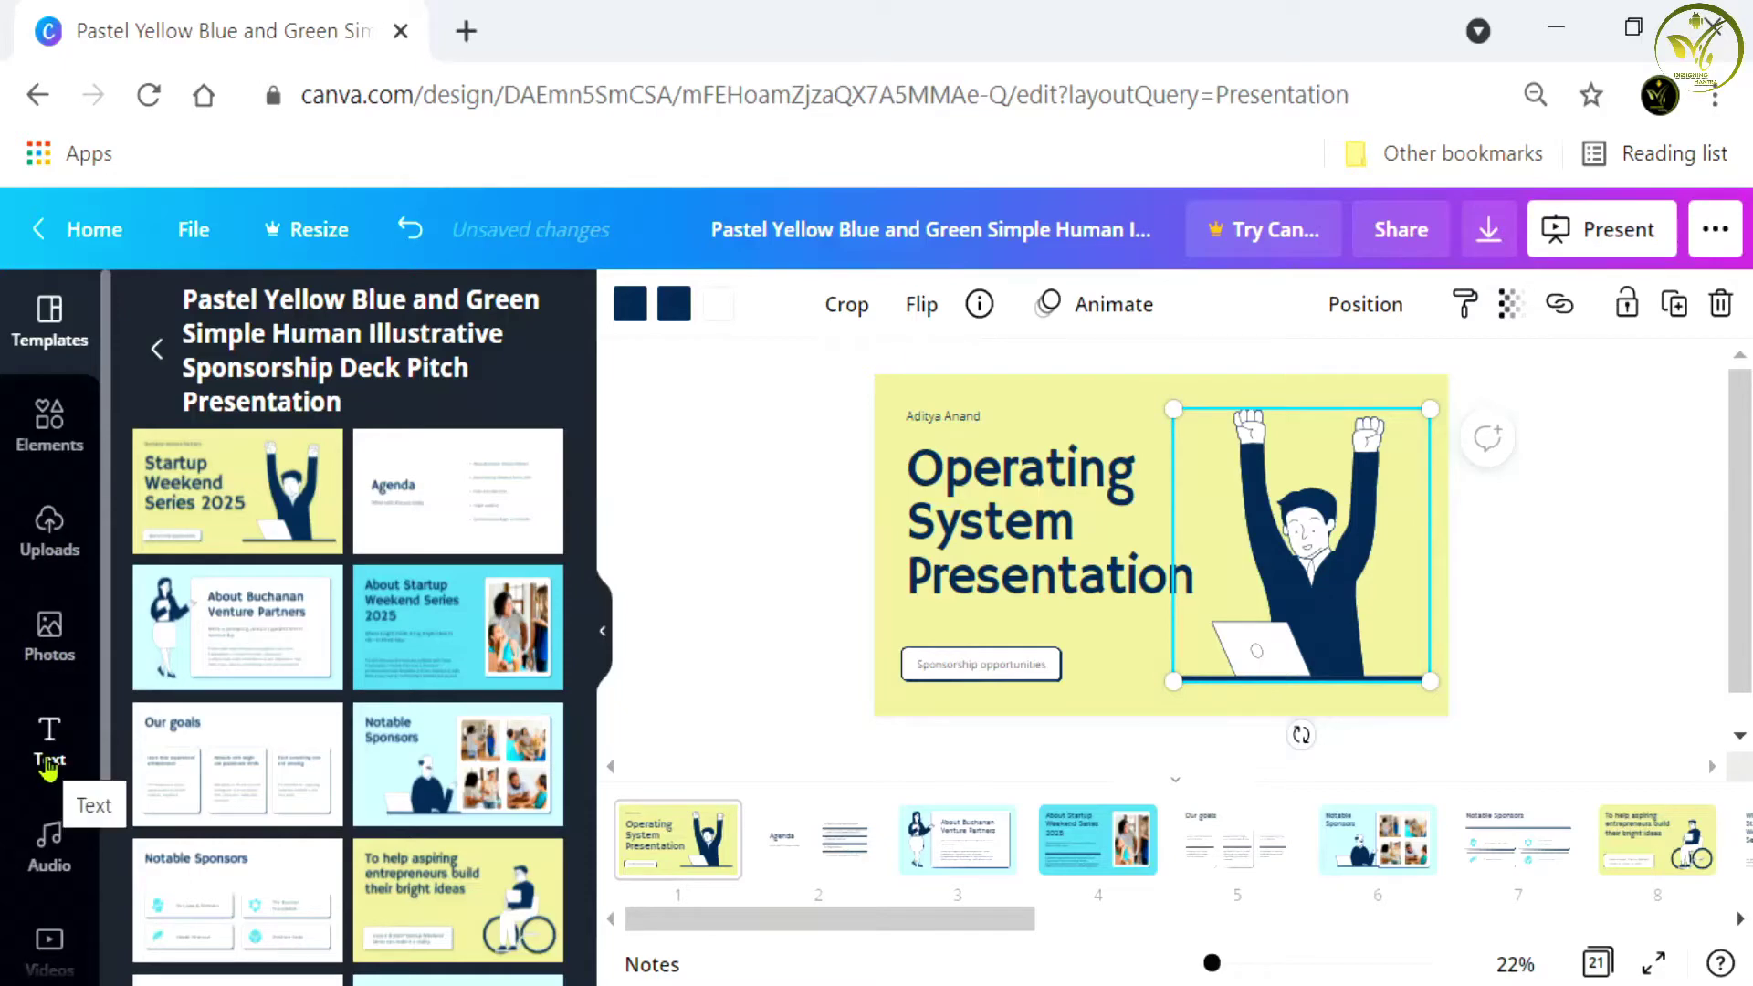
# Step: Add a trial subheading from the Text panel, then delete it so the title slide stays unchanged
pyautogui.click(49, 764)
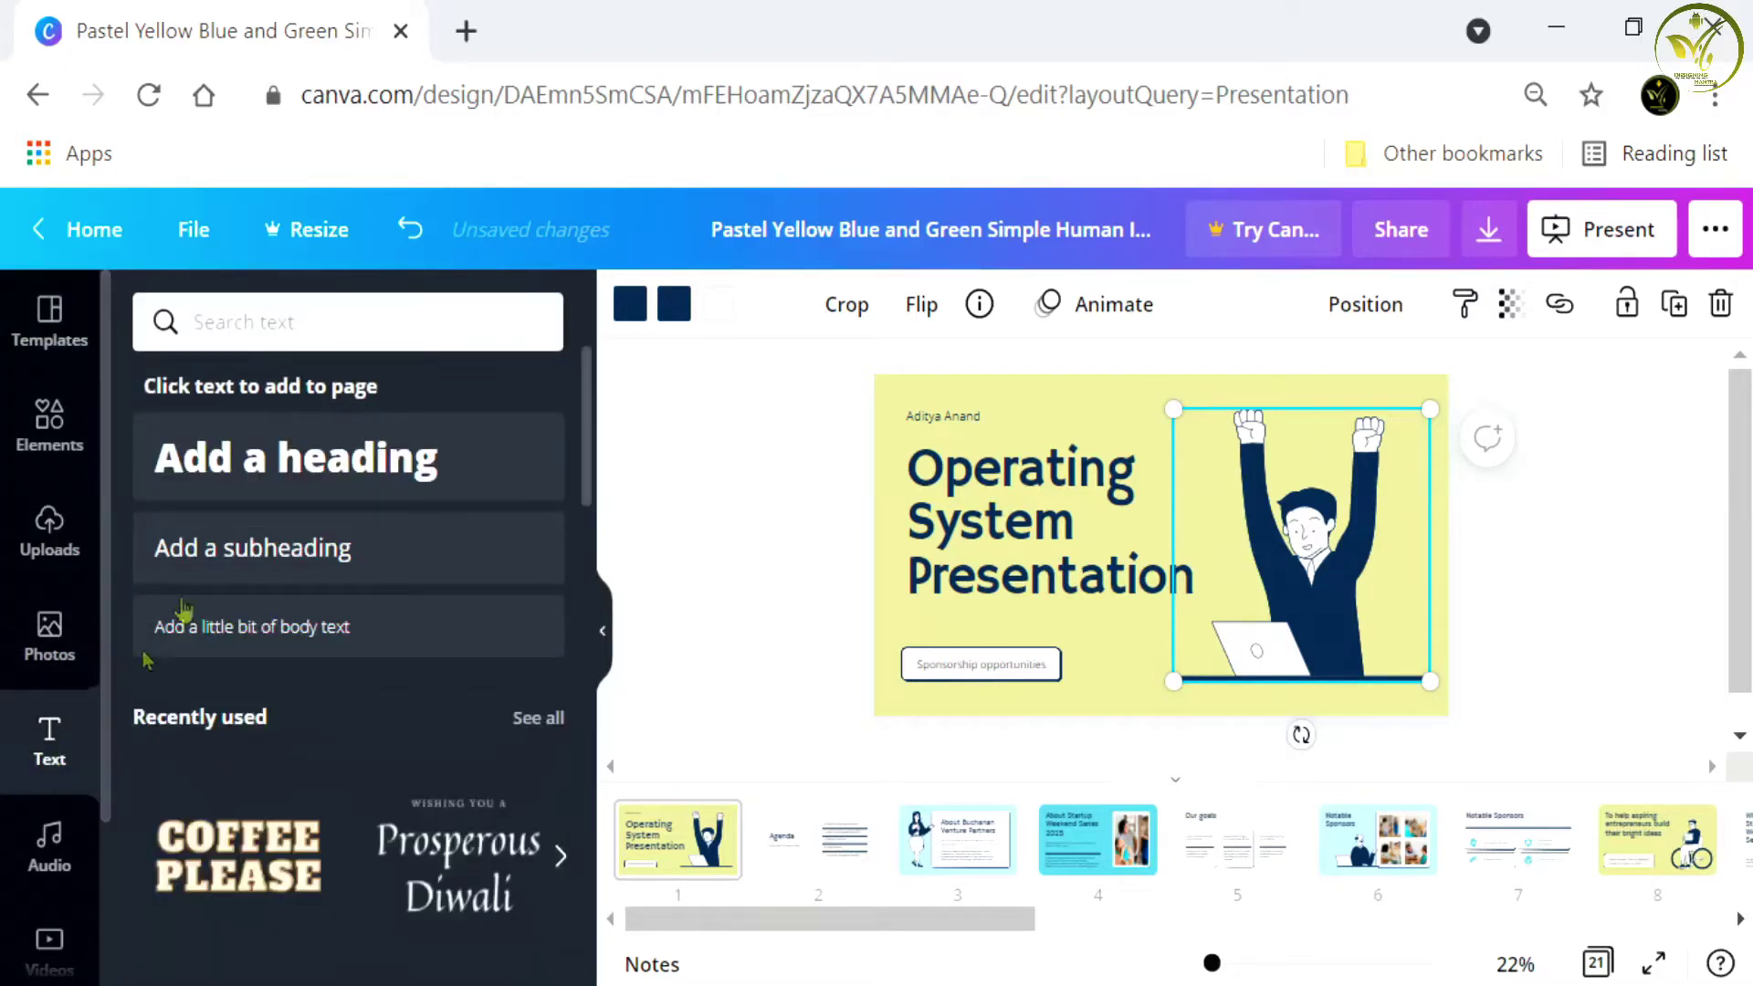
pyautogui.click(243, 576)
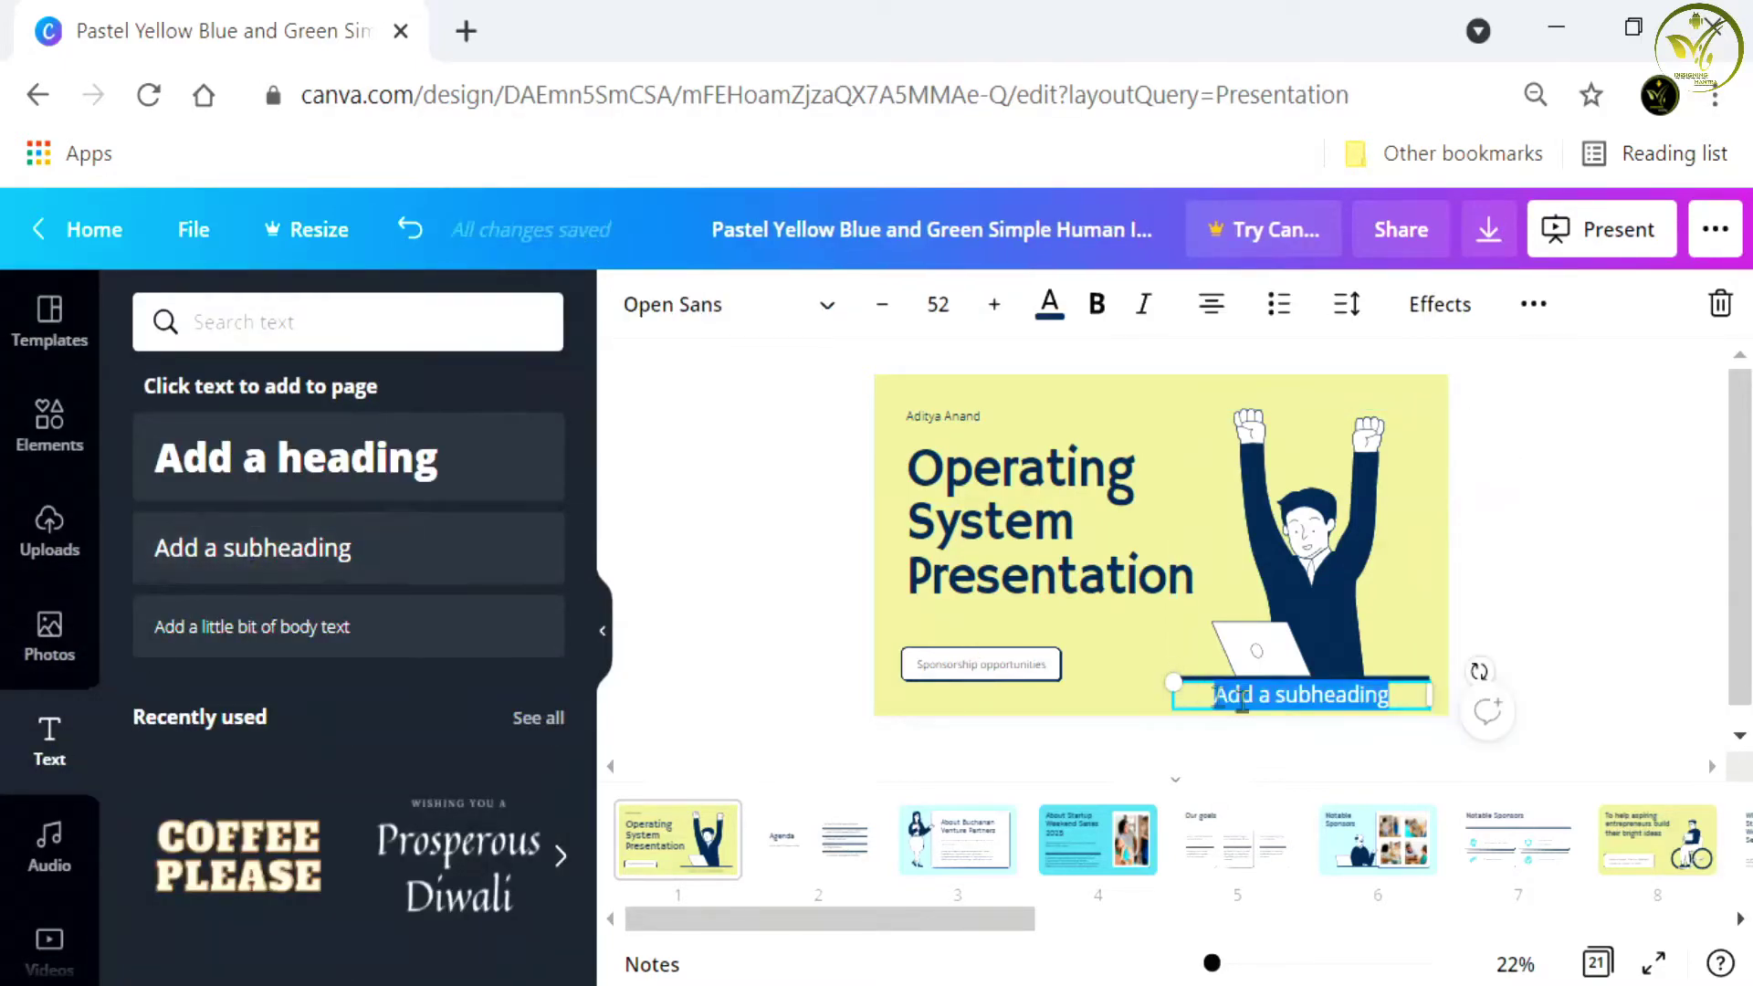
pyautogui.write('jfjdjfjfj')
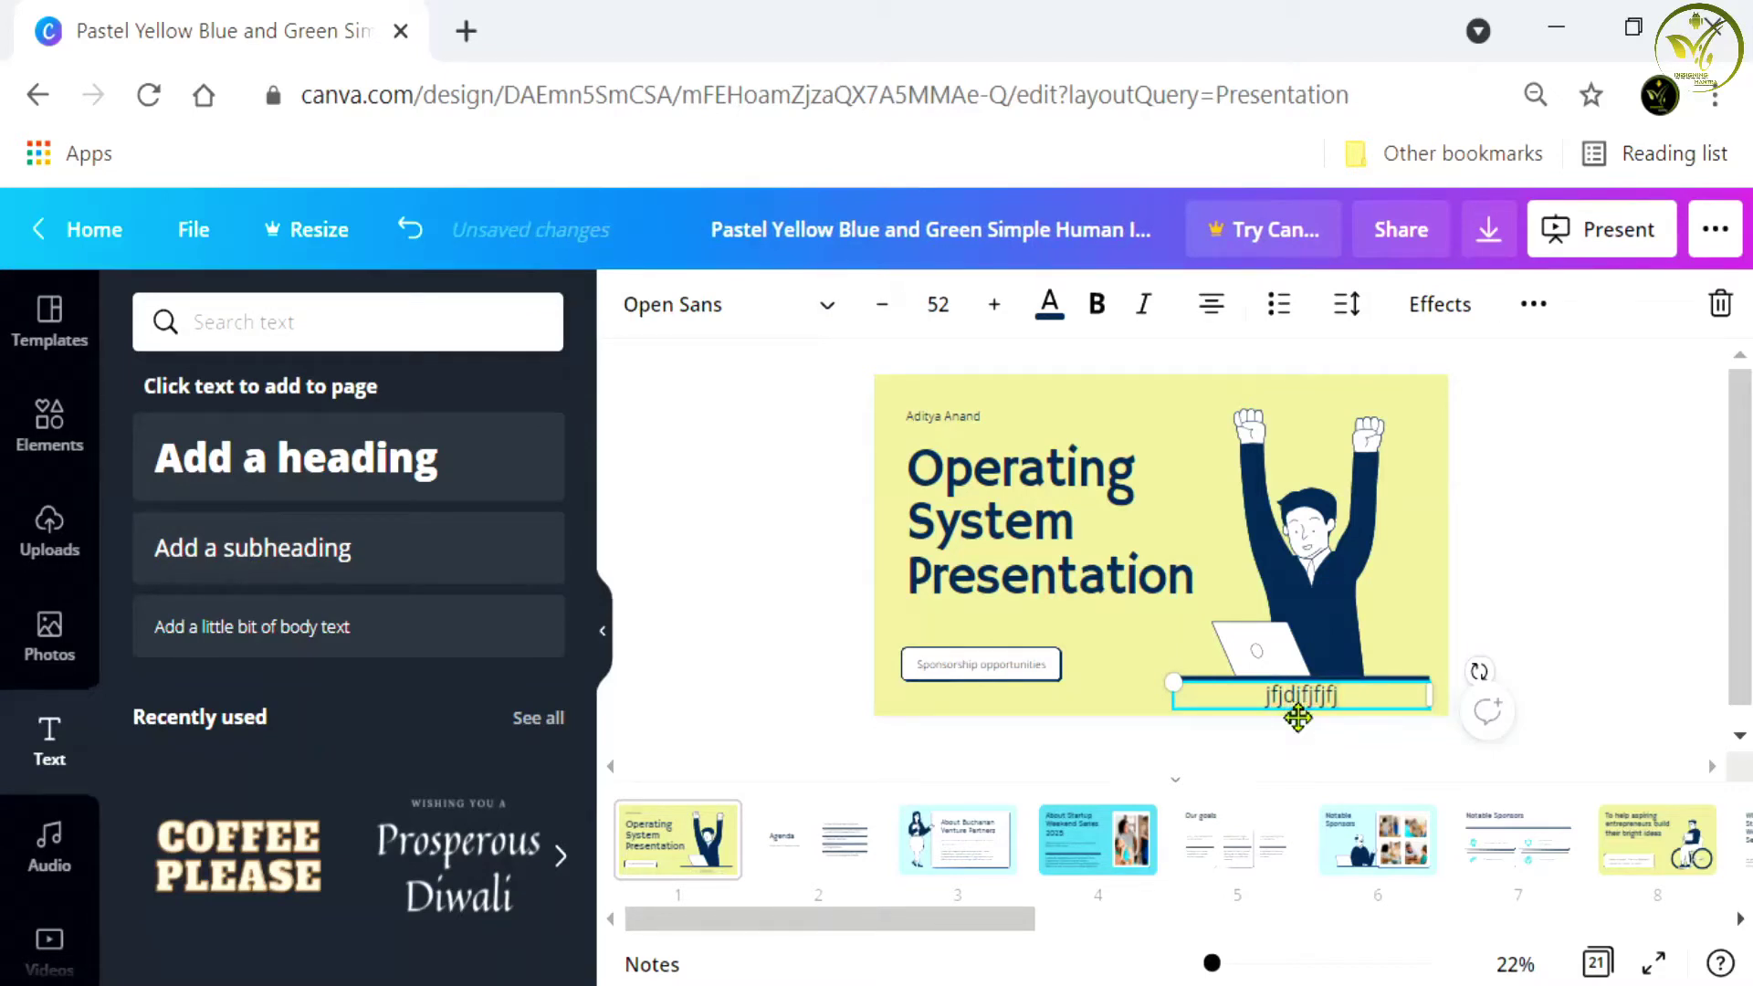
pyautogui.click(1537, 557)
pyautogui.click(1300, 698)
pyautogui.press('Delete')
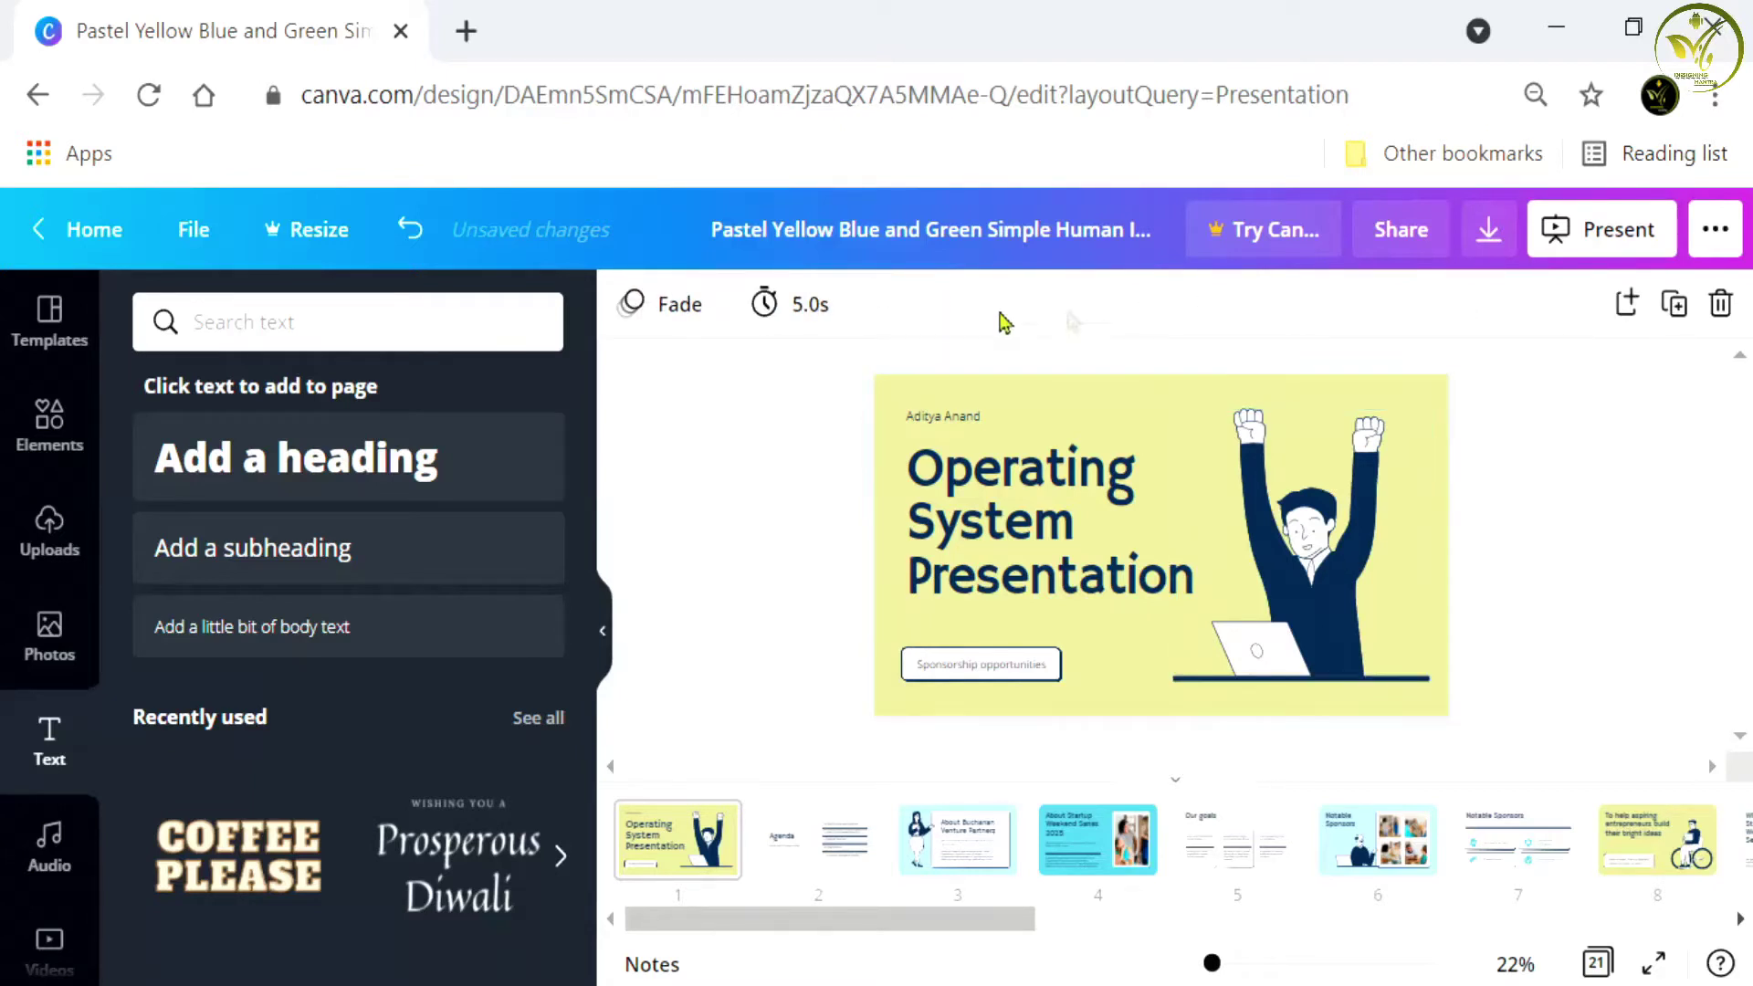
pyautogui.click(1032, 476)
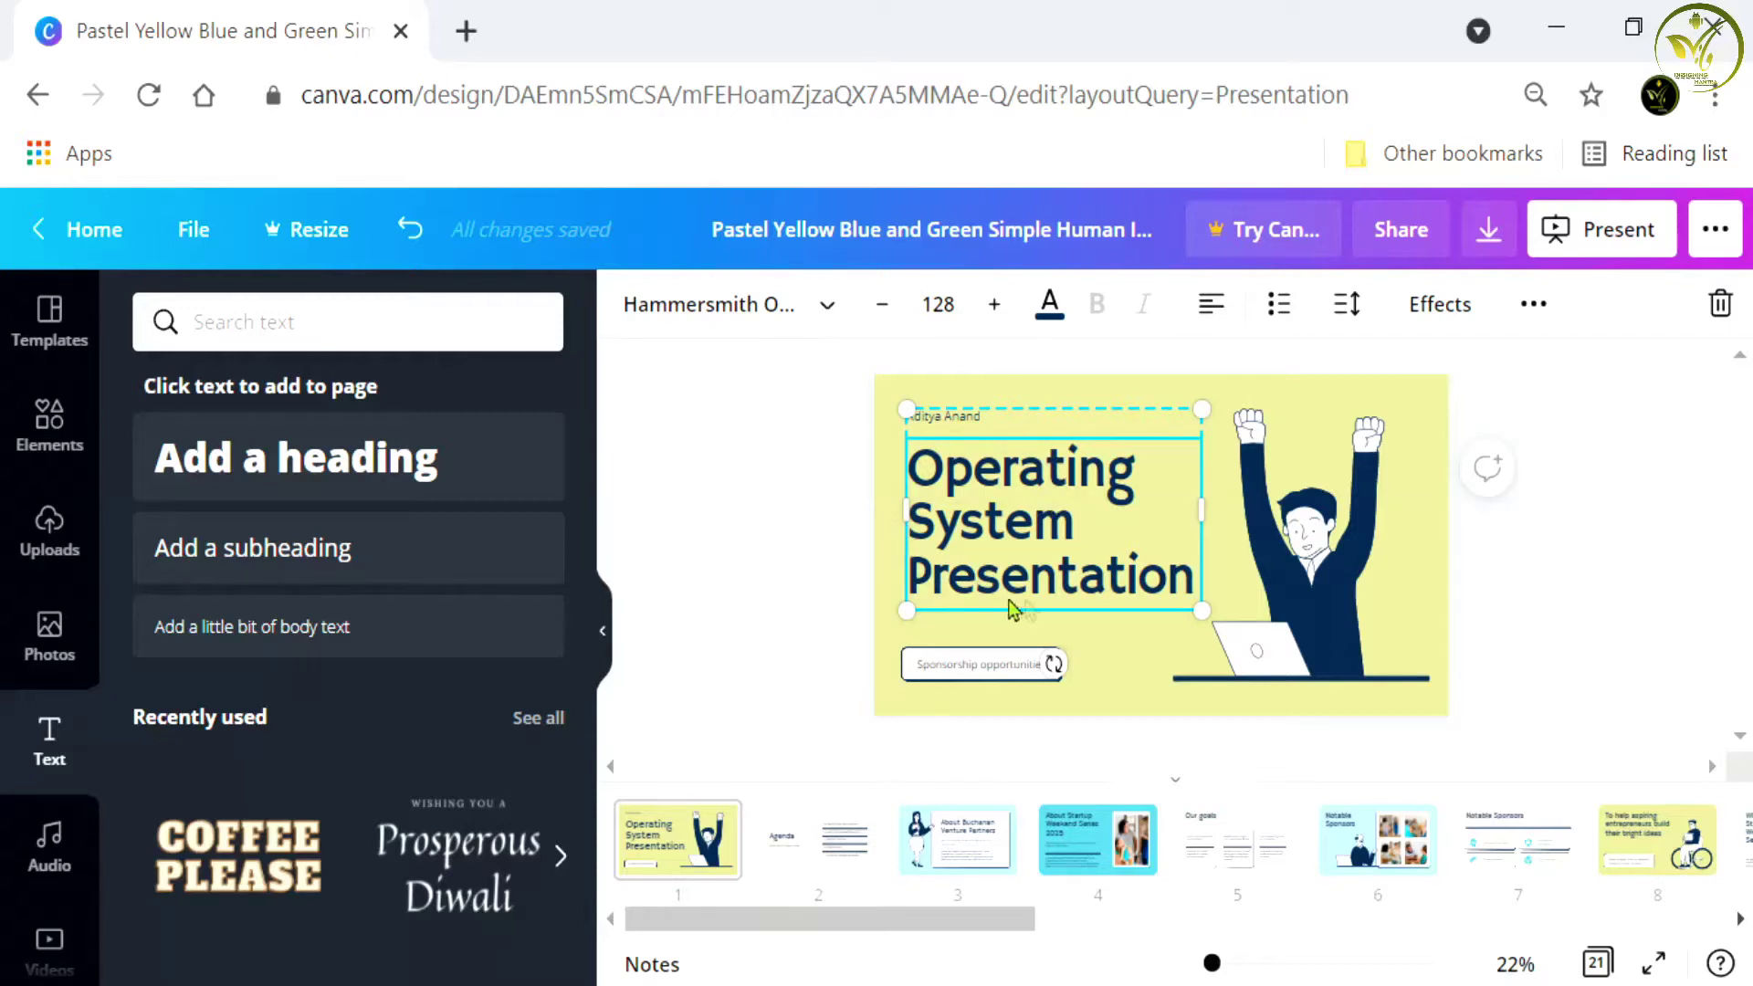
# Step: Browse the title's text colour options and select its font size, leaving both unchanged
pyautogui.click(1526, 568)
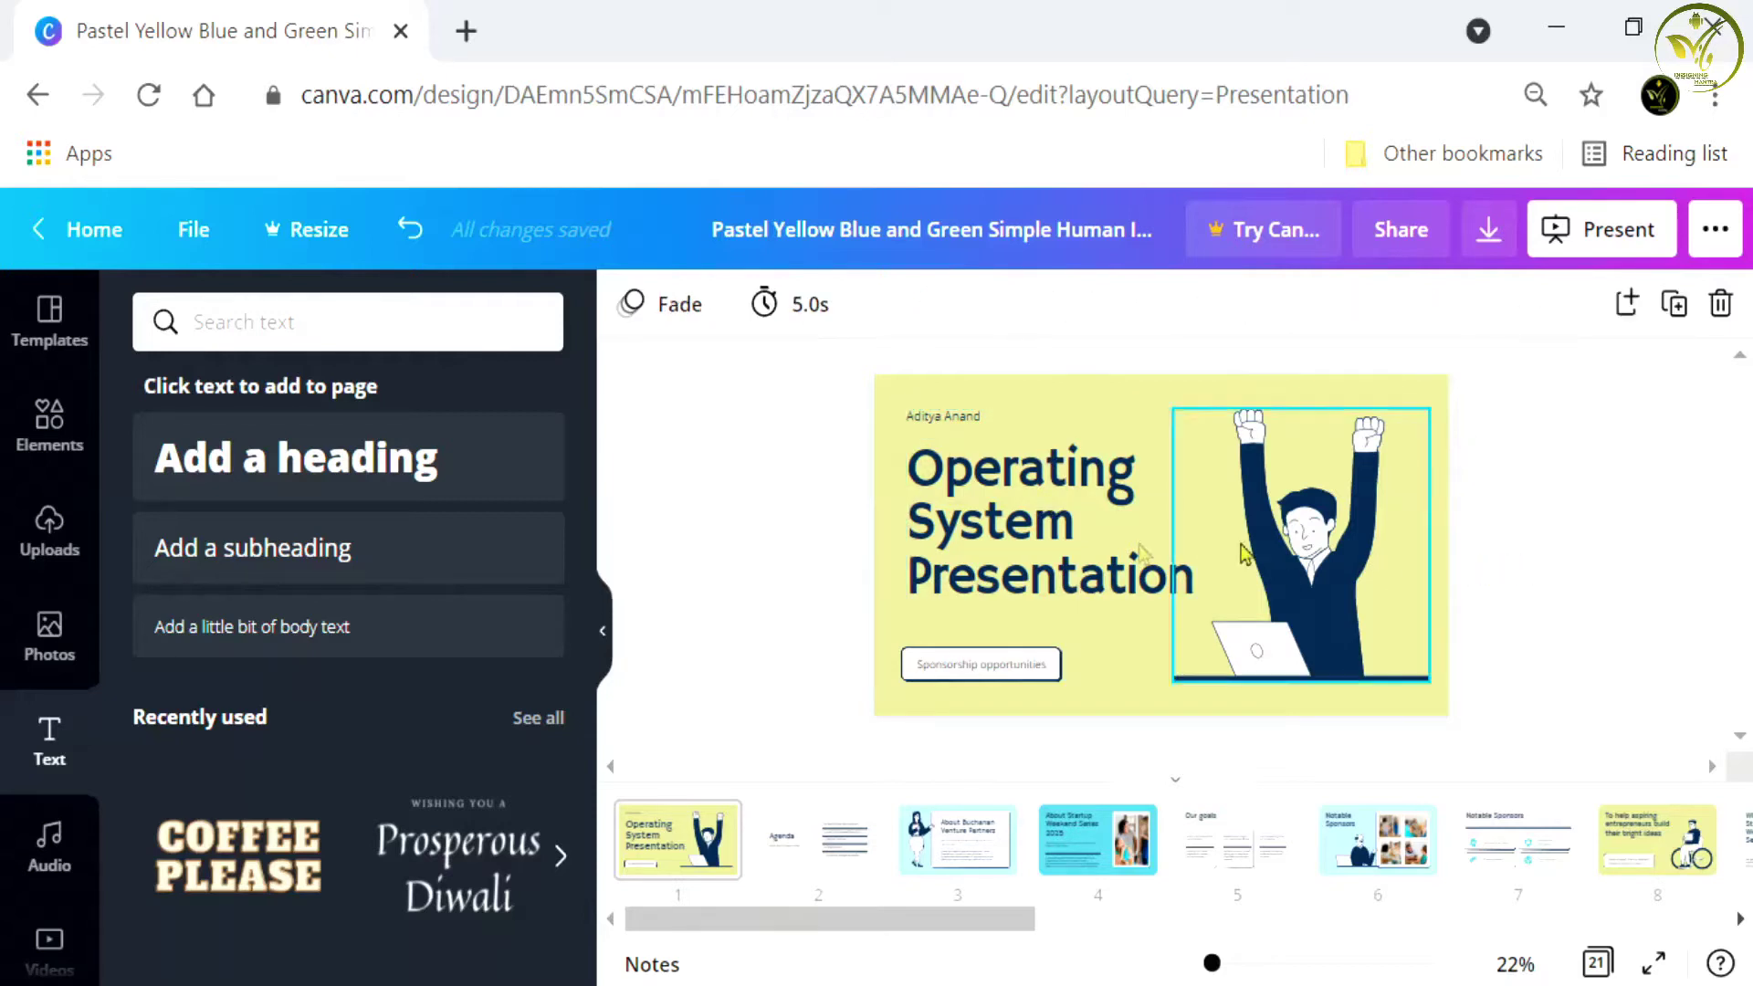
pyautogui.click(1062, 541)
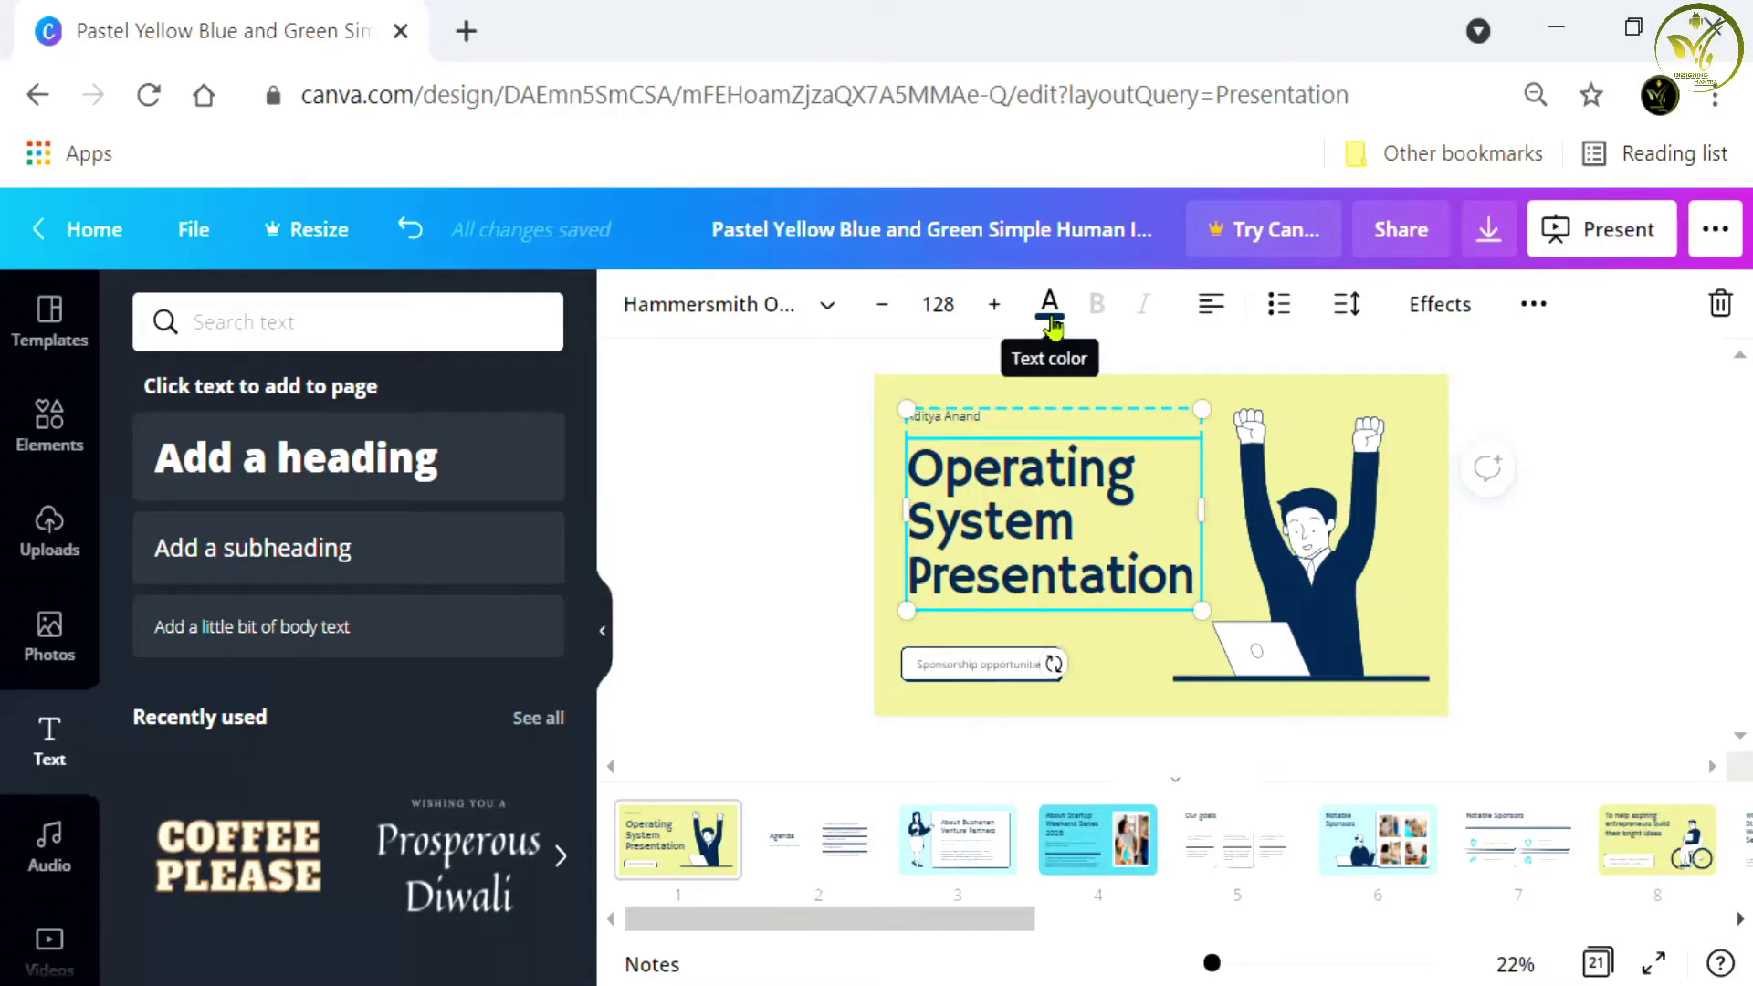
pyautogui.click(1049, 315)
pyautogui.scroll(-5, 247, 693)
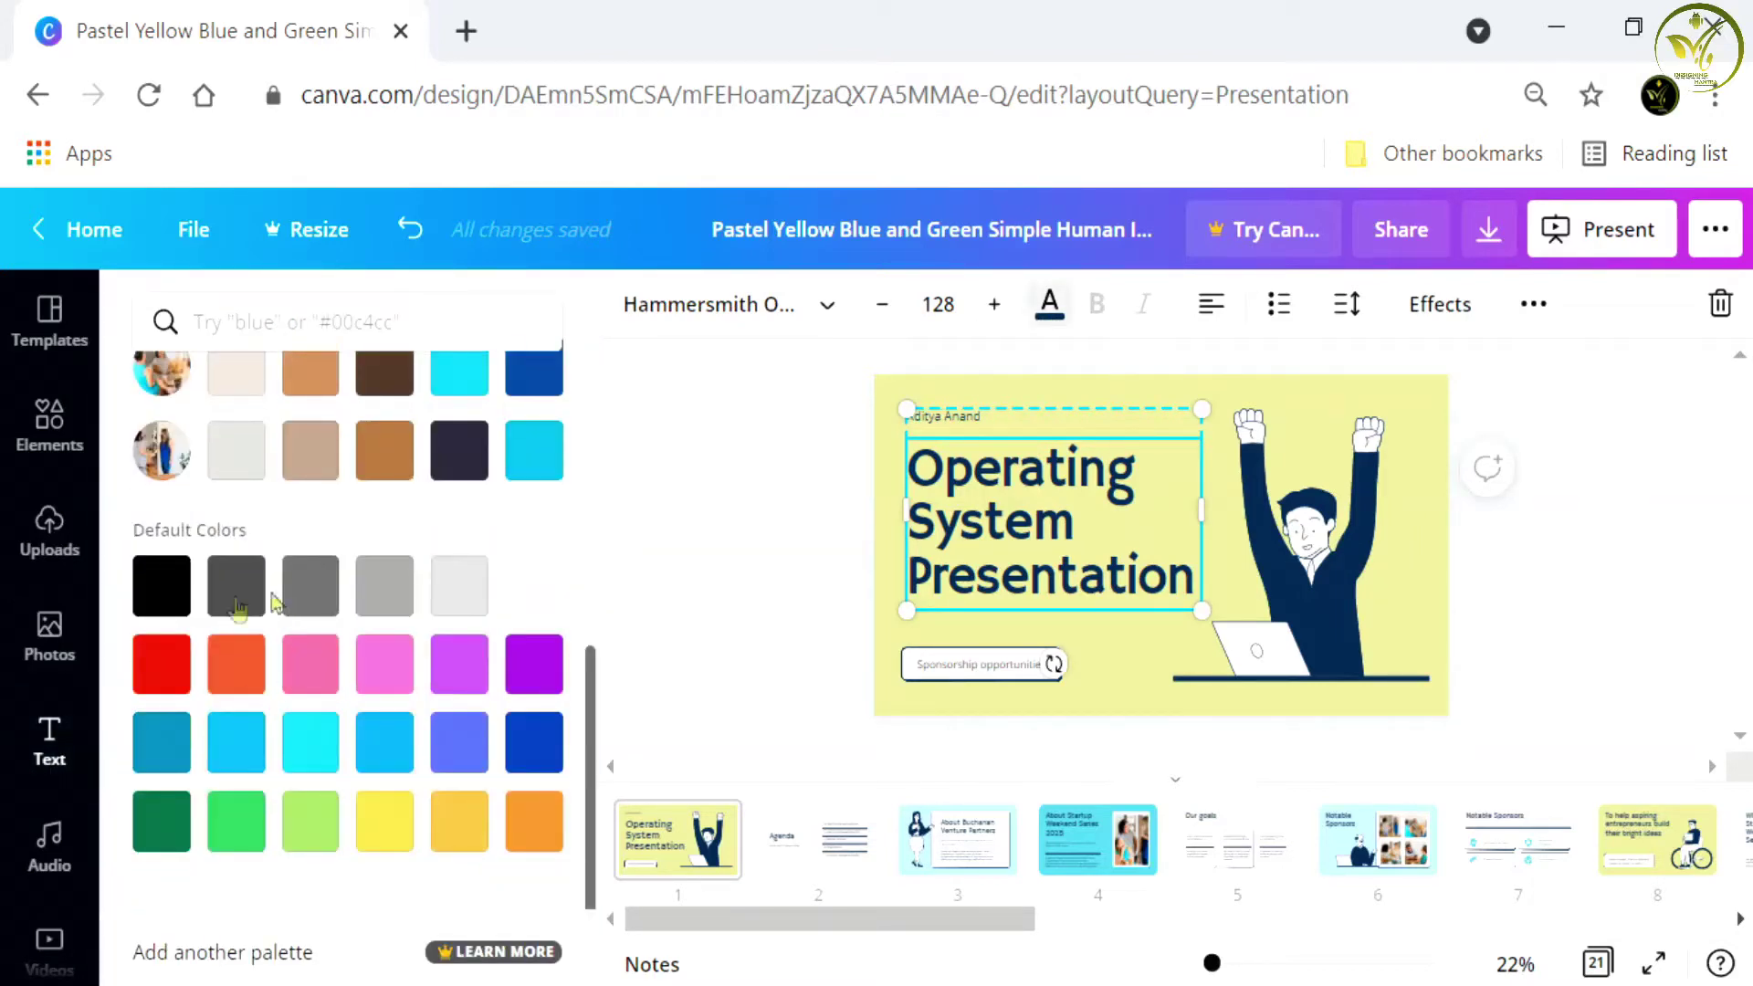
pyautogui.press('Escape')
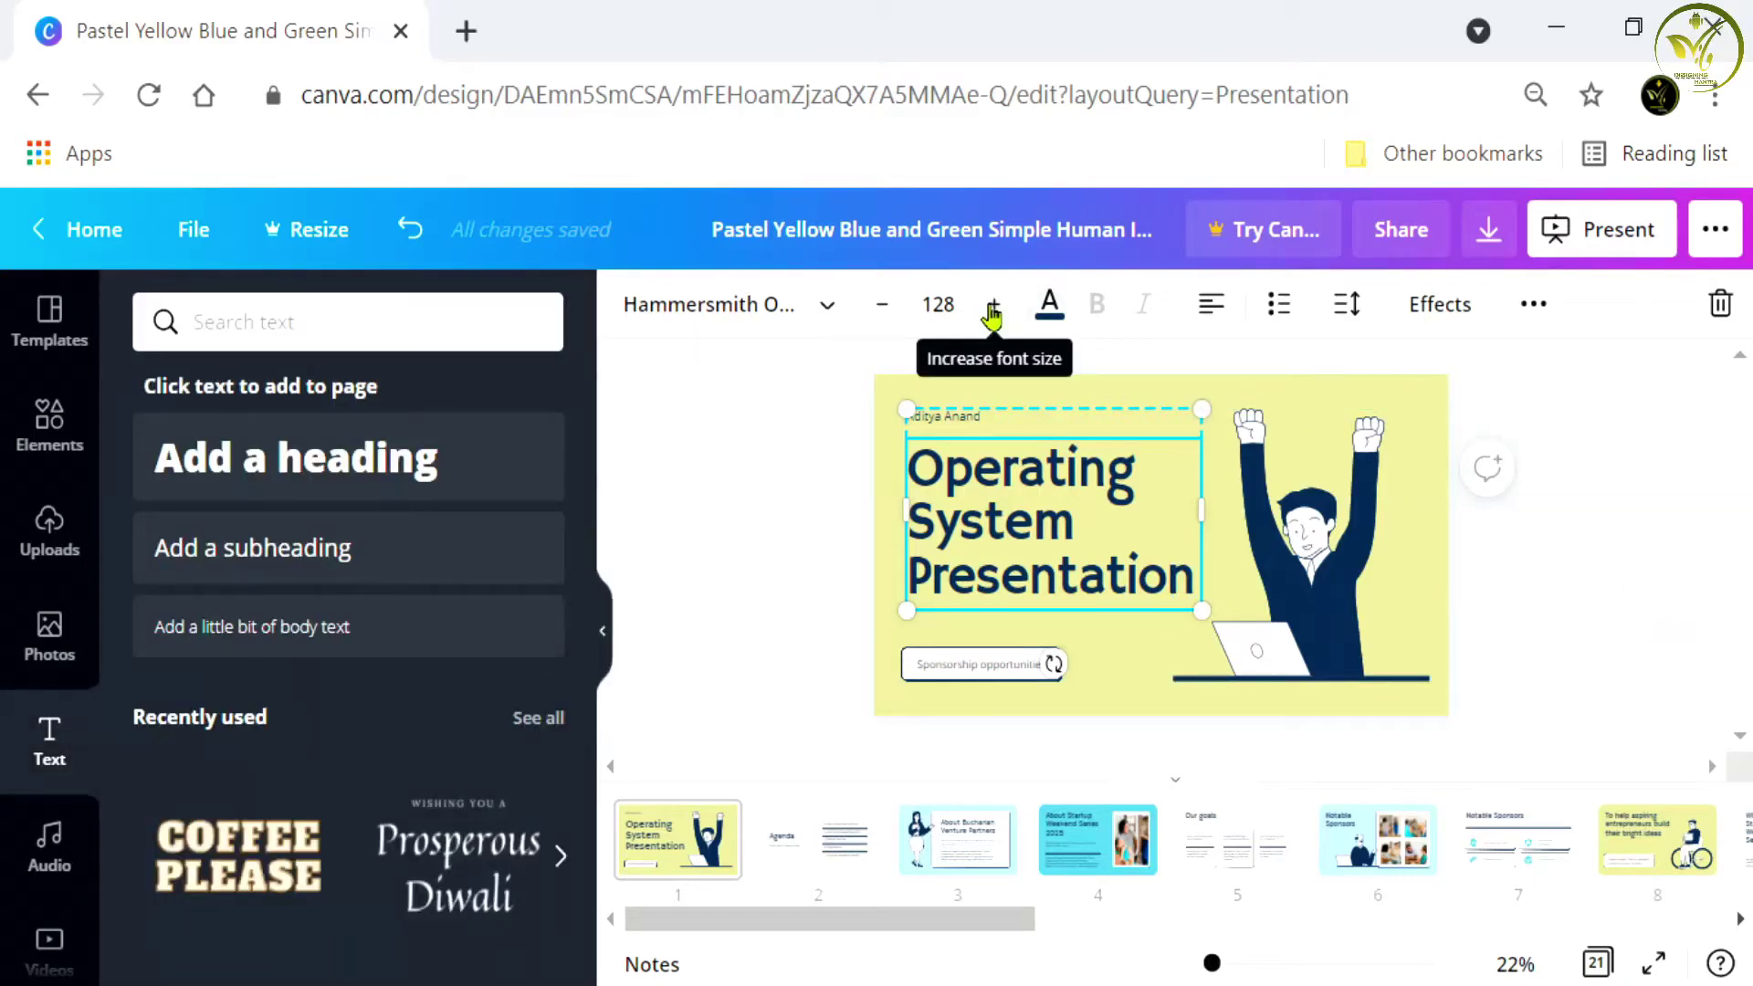
pyautogui.click(936, 306)
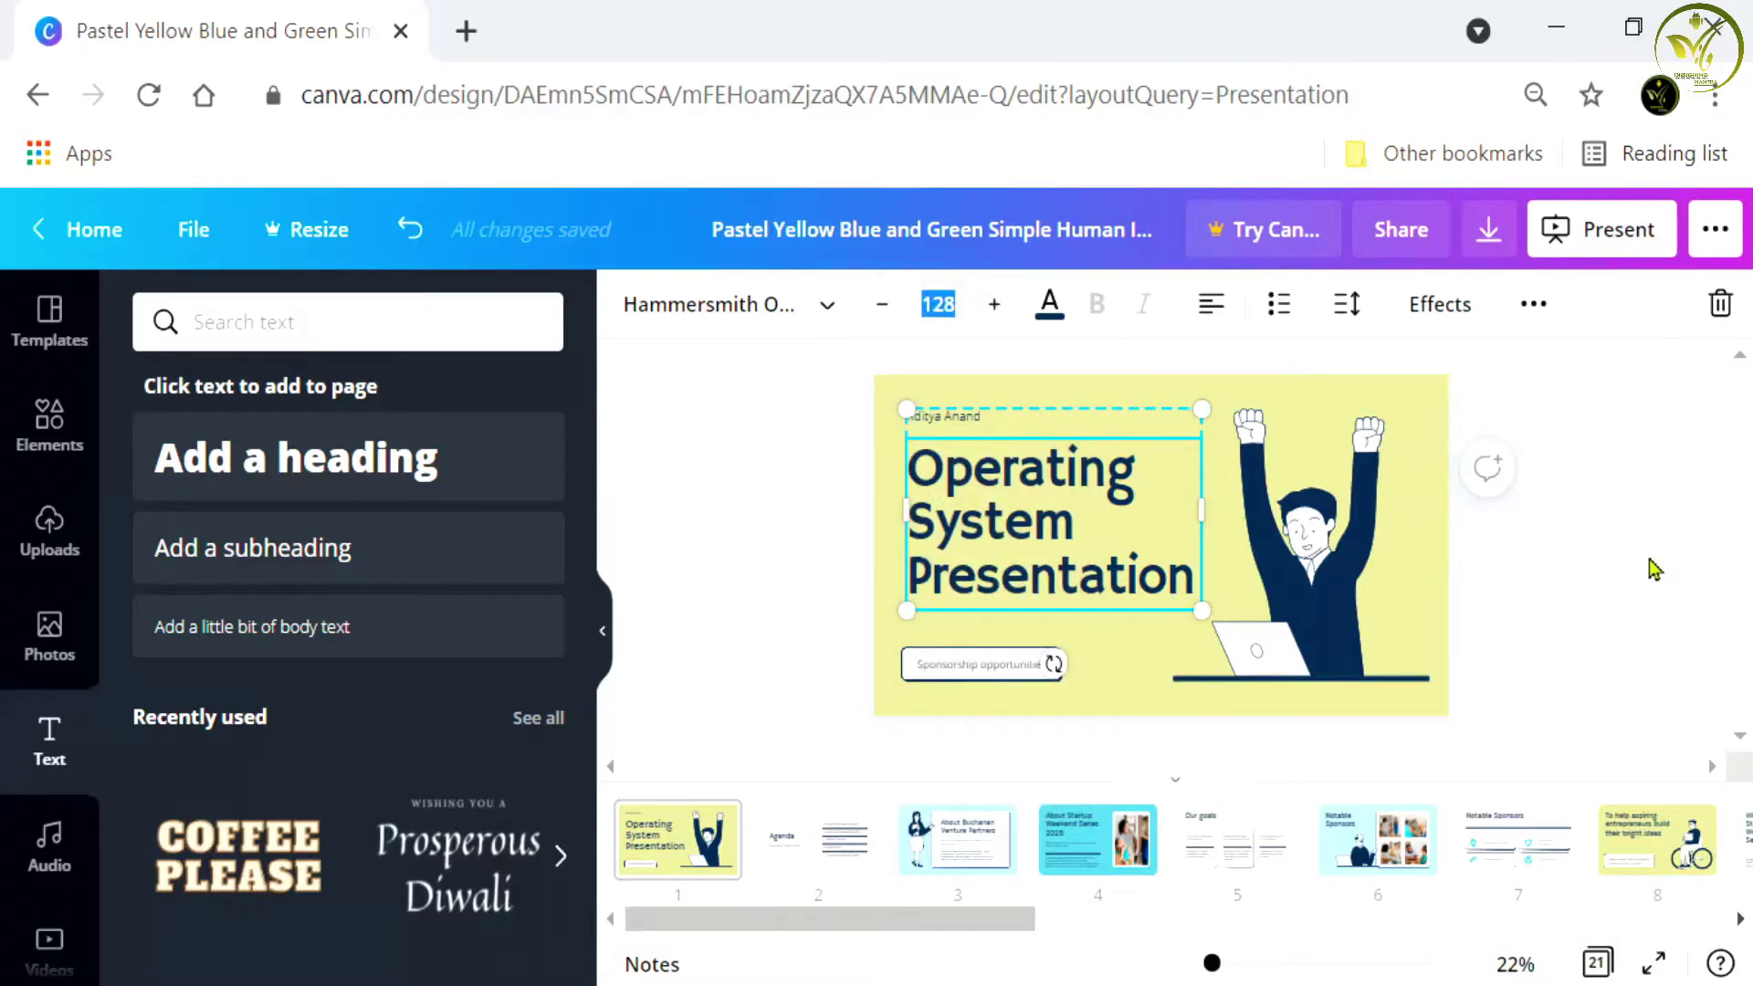
# Step: Set the title in the Hammersmith One font from the font list, then deselect it
pyautogui.click(1150, 402)
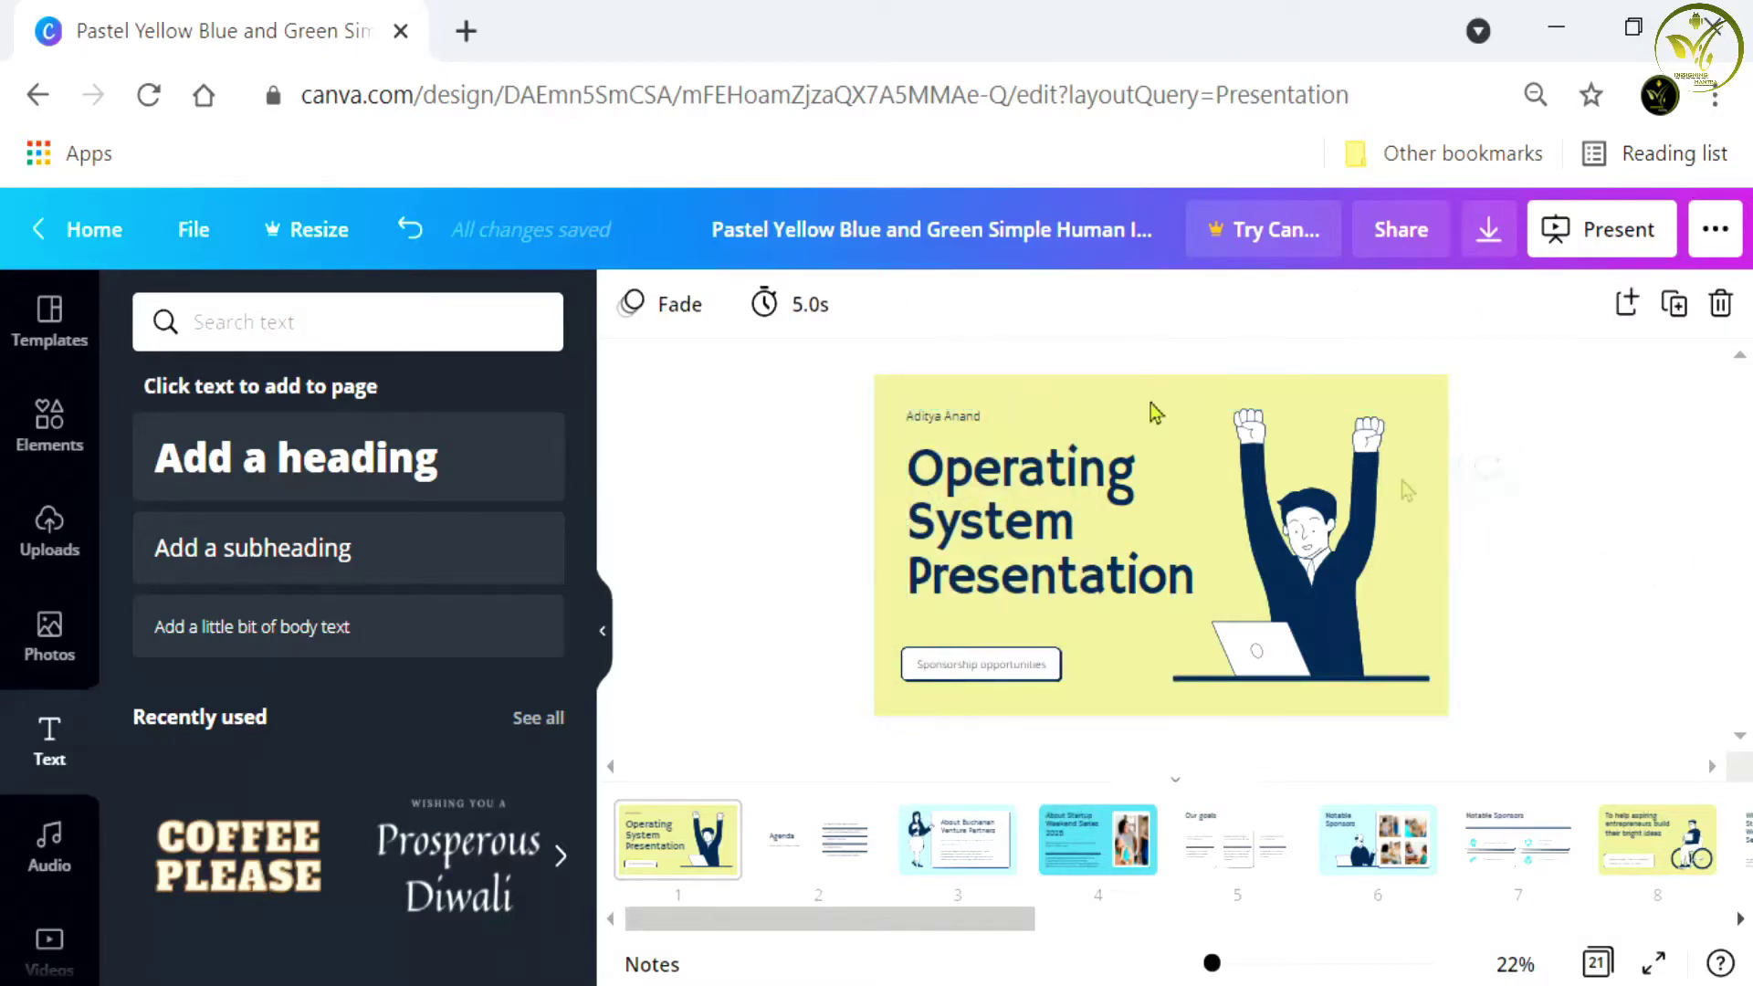
pyautogui.click(1004, 534)
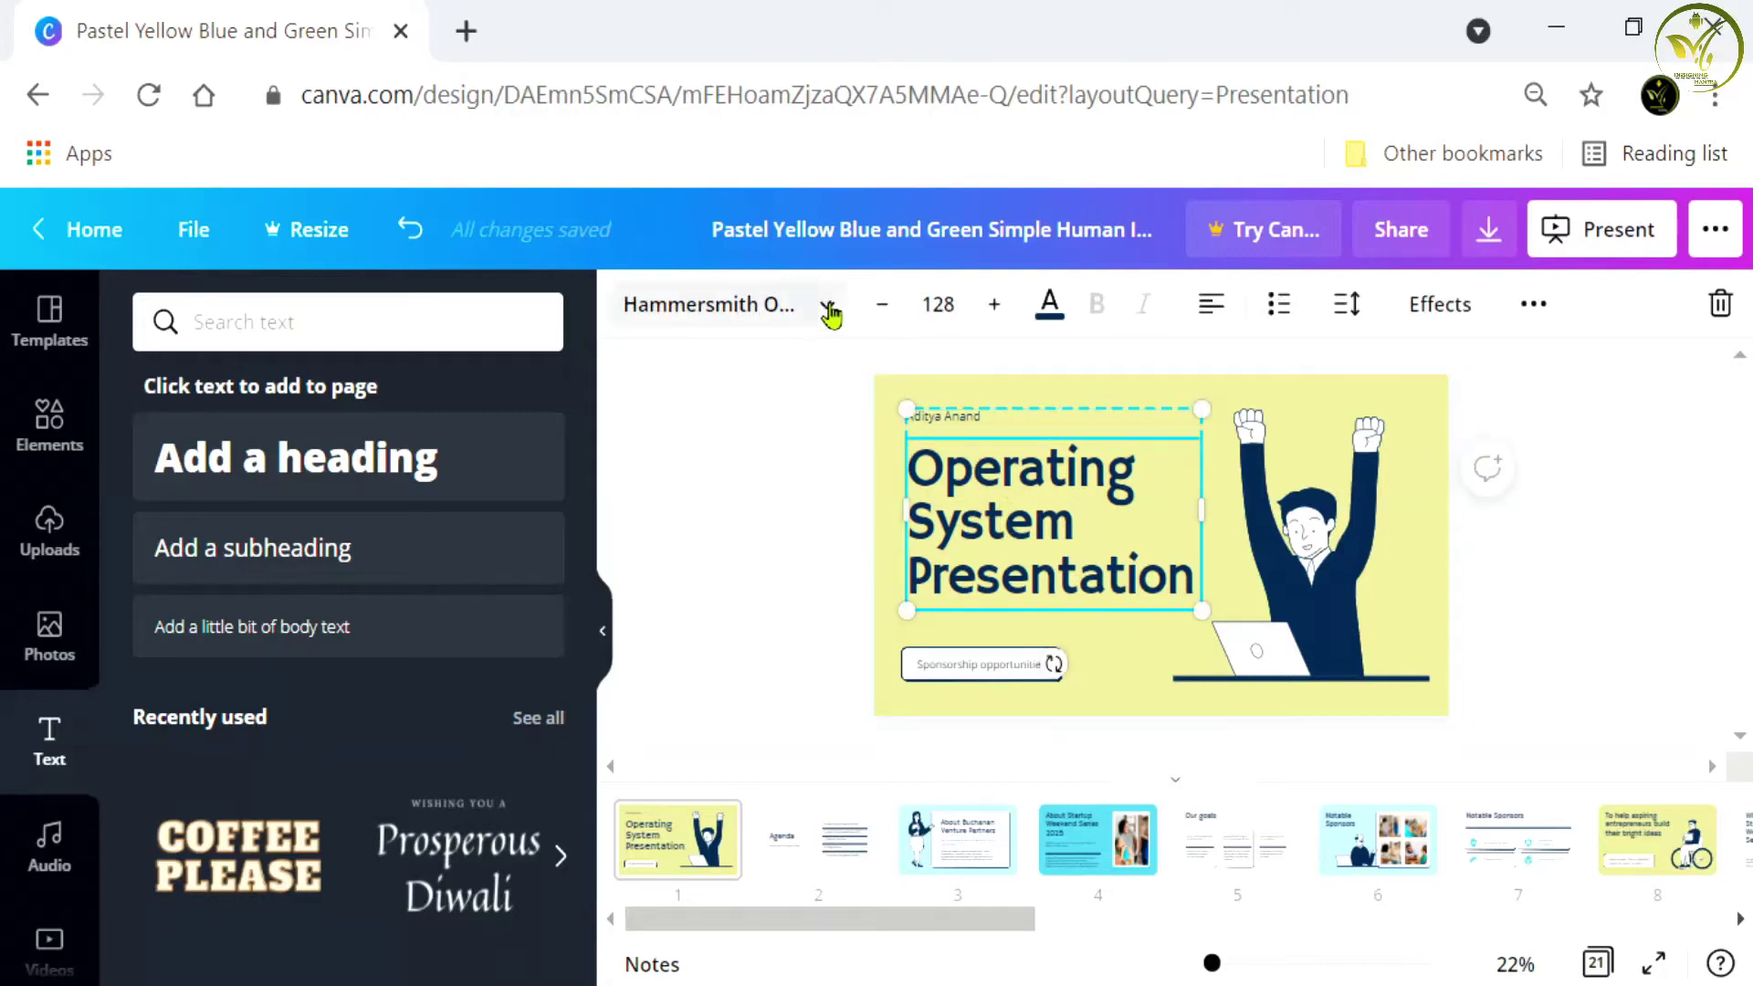
pyautogui.click(827, 306)
pyautogui.scroll(-2, 293, 520)
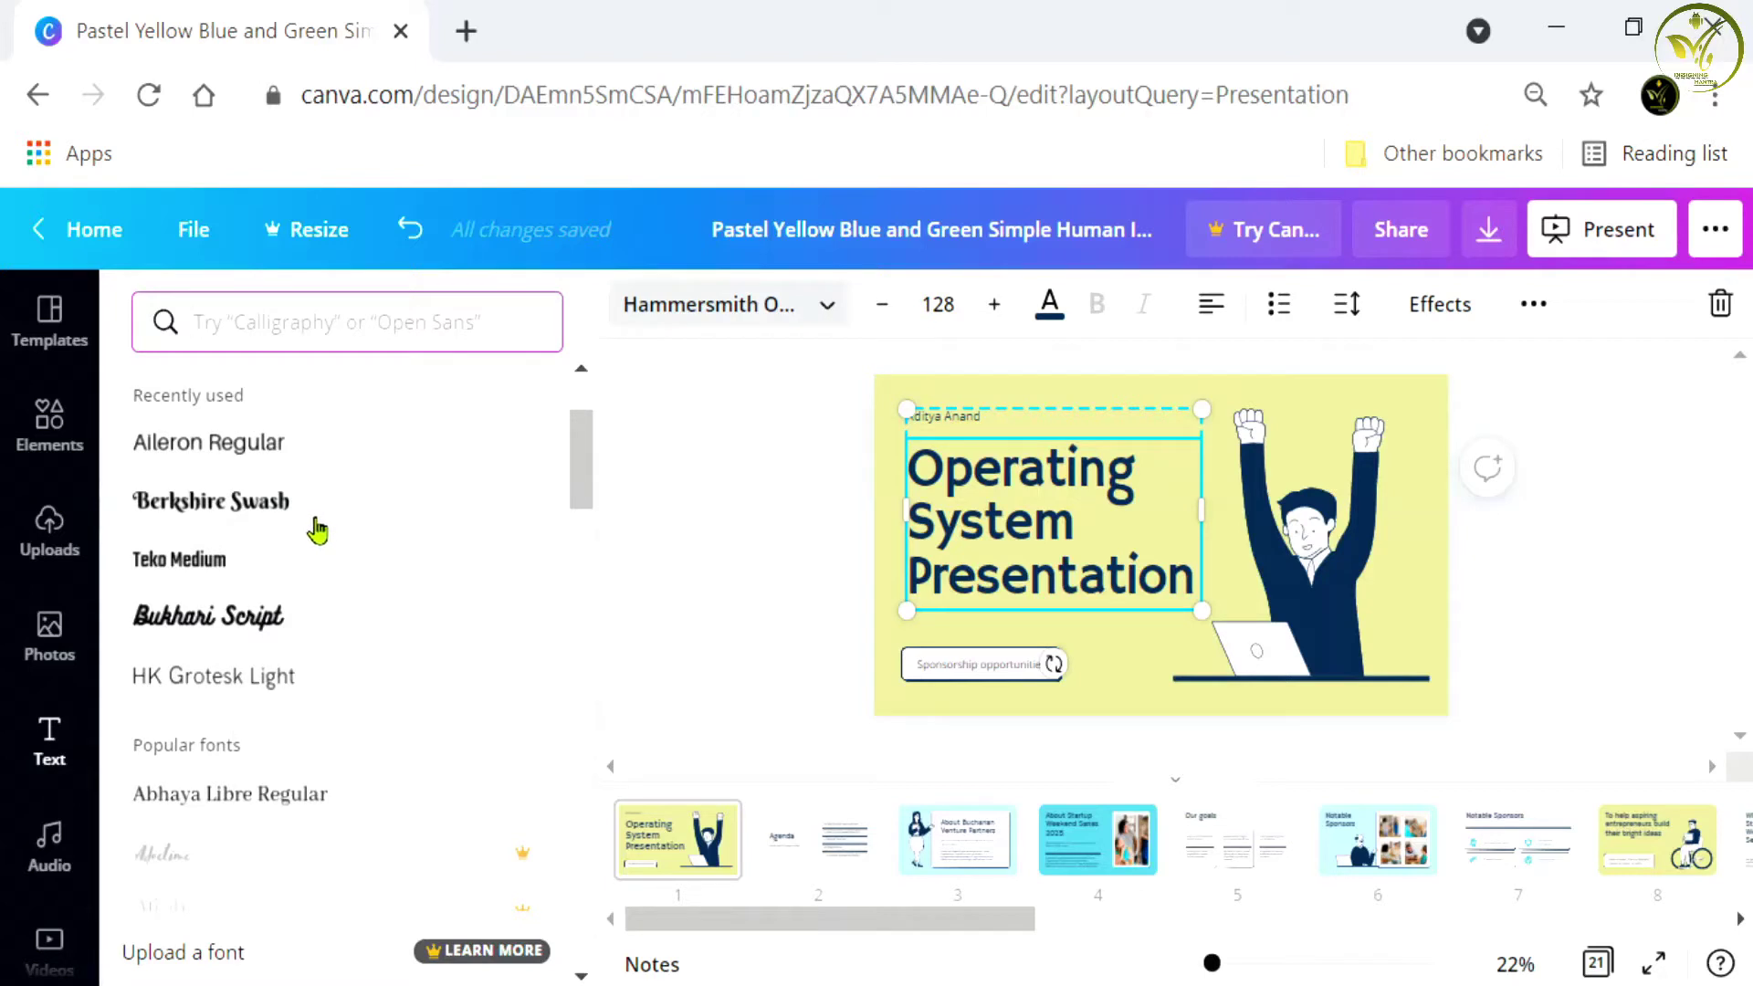
pyautogui.scroll(-2, 317, 529)
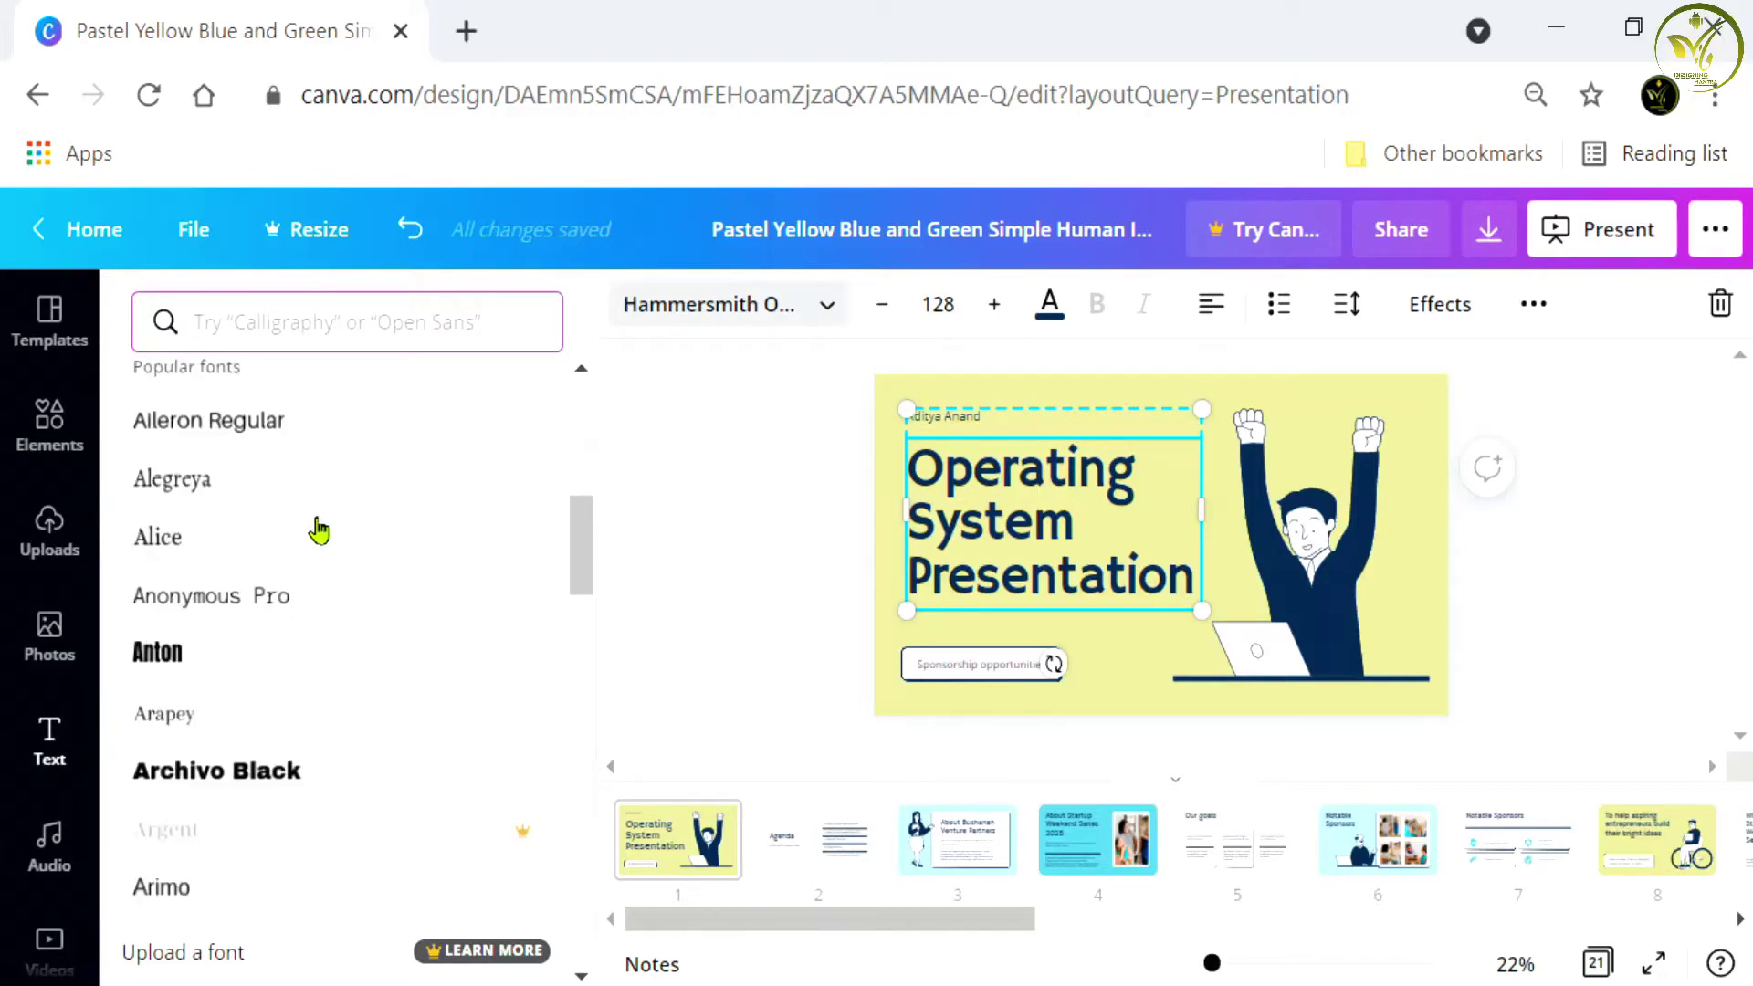
pyautogui.press('Escape')
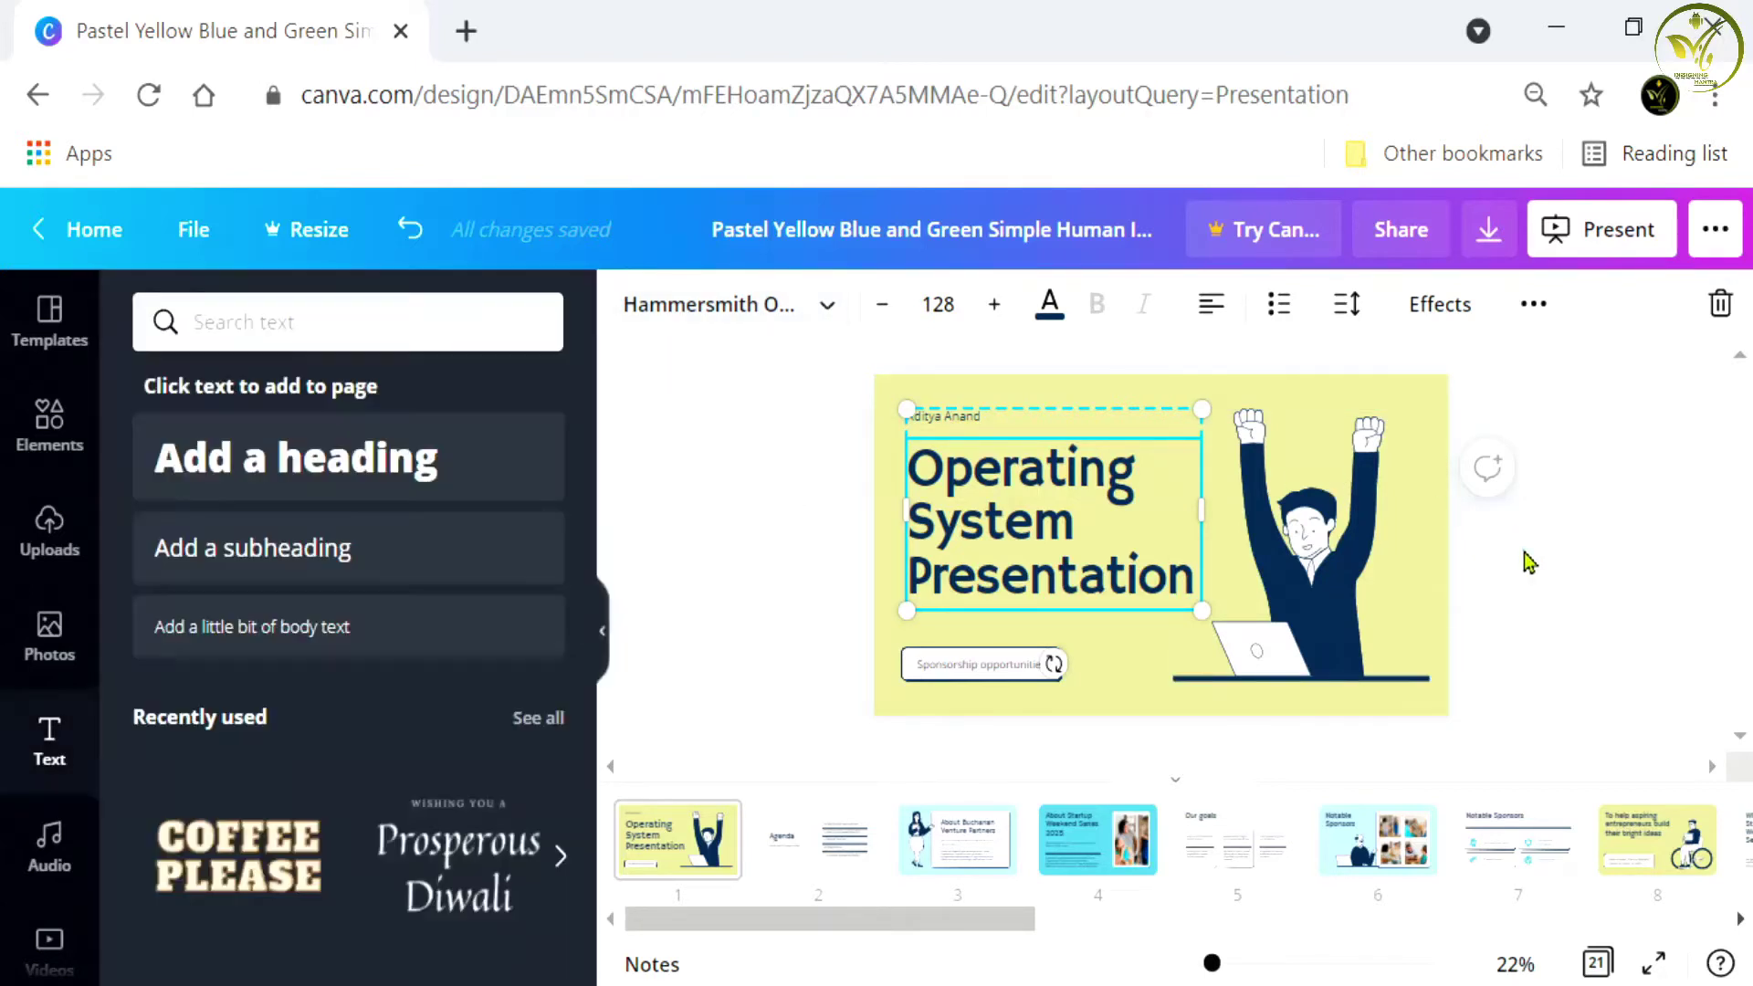
pyautogui.click(748, 484)
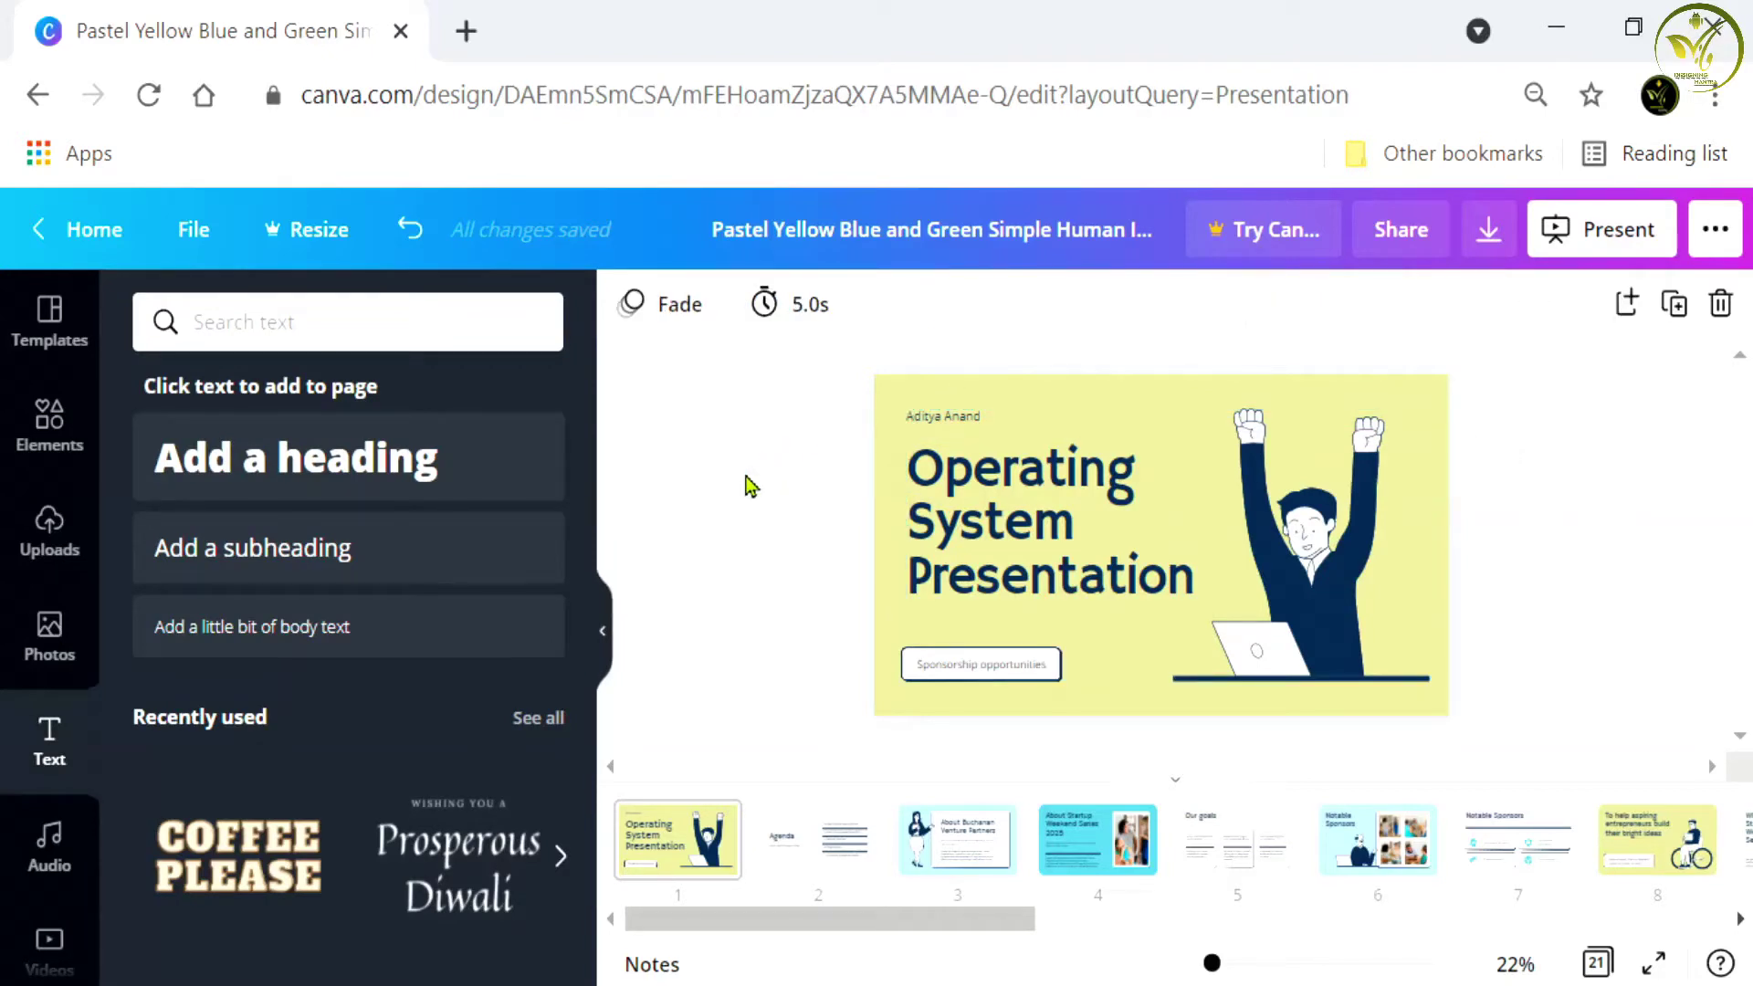
pyautogui.click(809, 311)
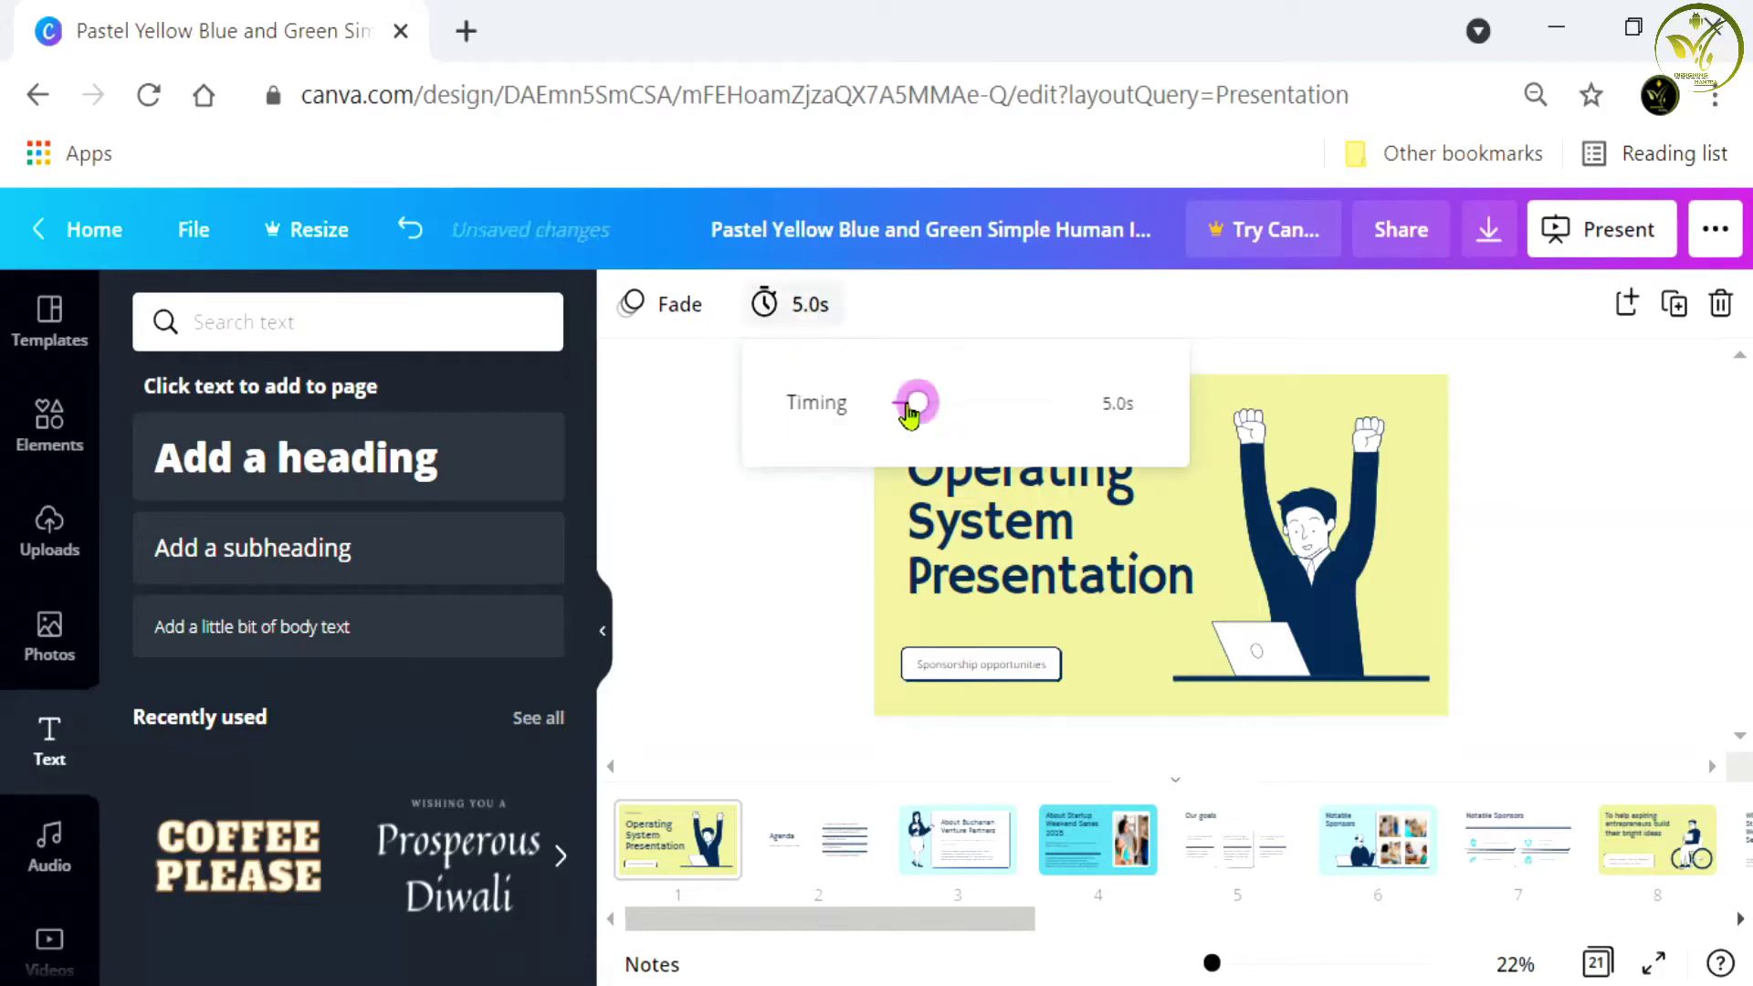
# Step: Drag the Timing slider until the title slide's duration reads 5.5s
pyautogui.moveTo(910, 412); pyautogui.dragTo(1075, 412)
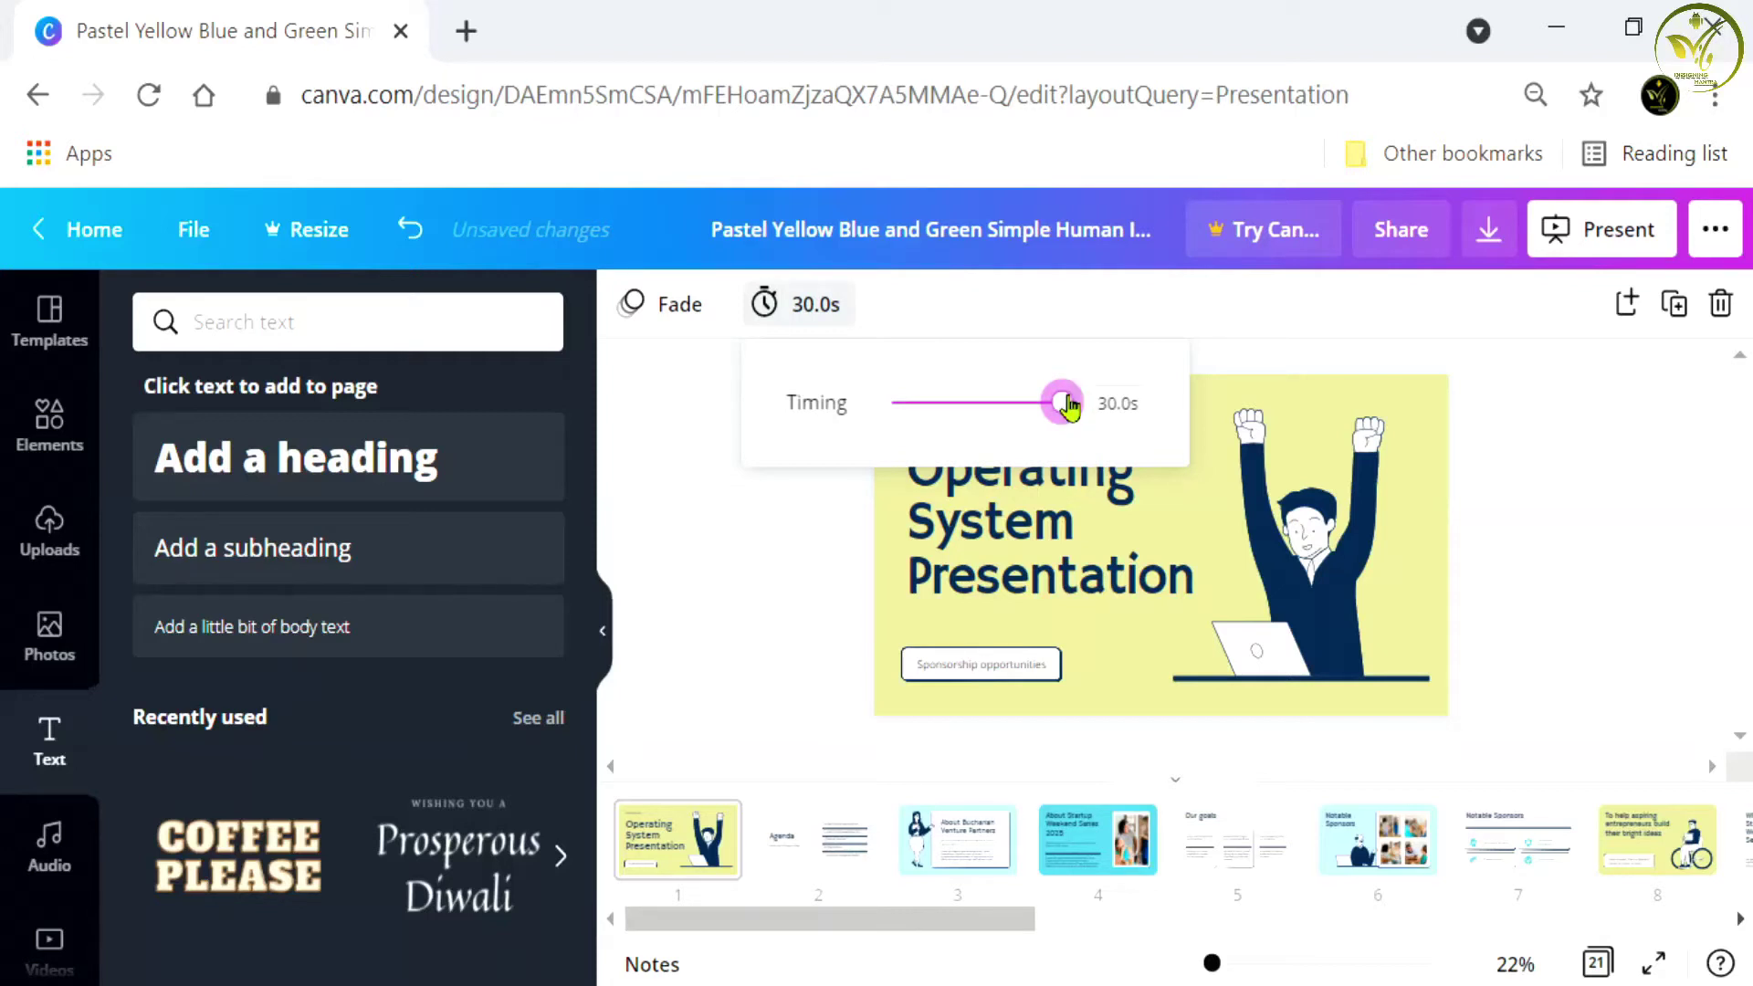
pyautogui.moveTo(1068, 410); pyautogui.dragTo(980, 415)
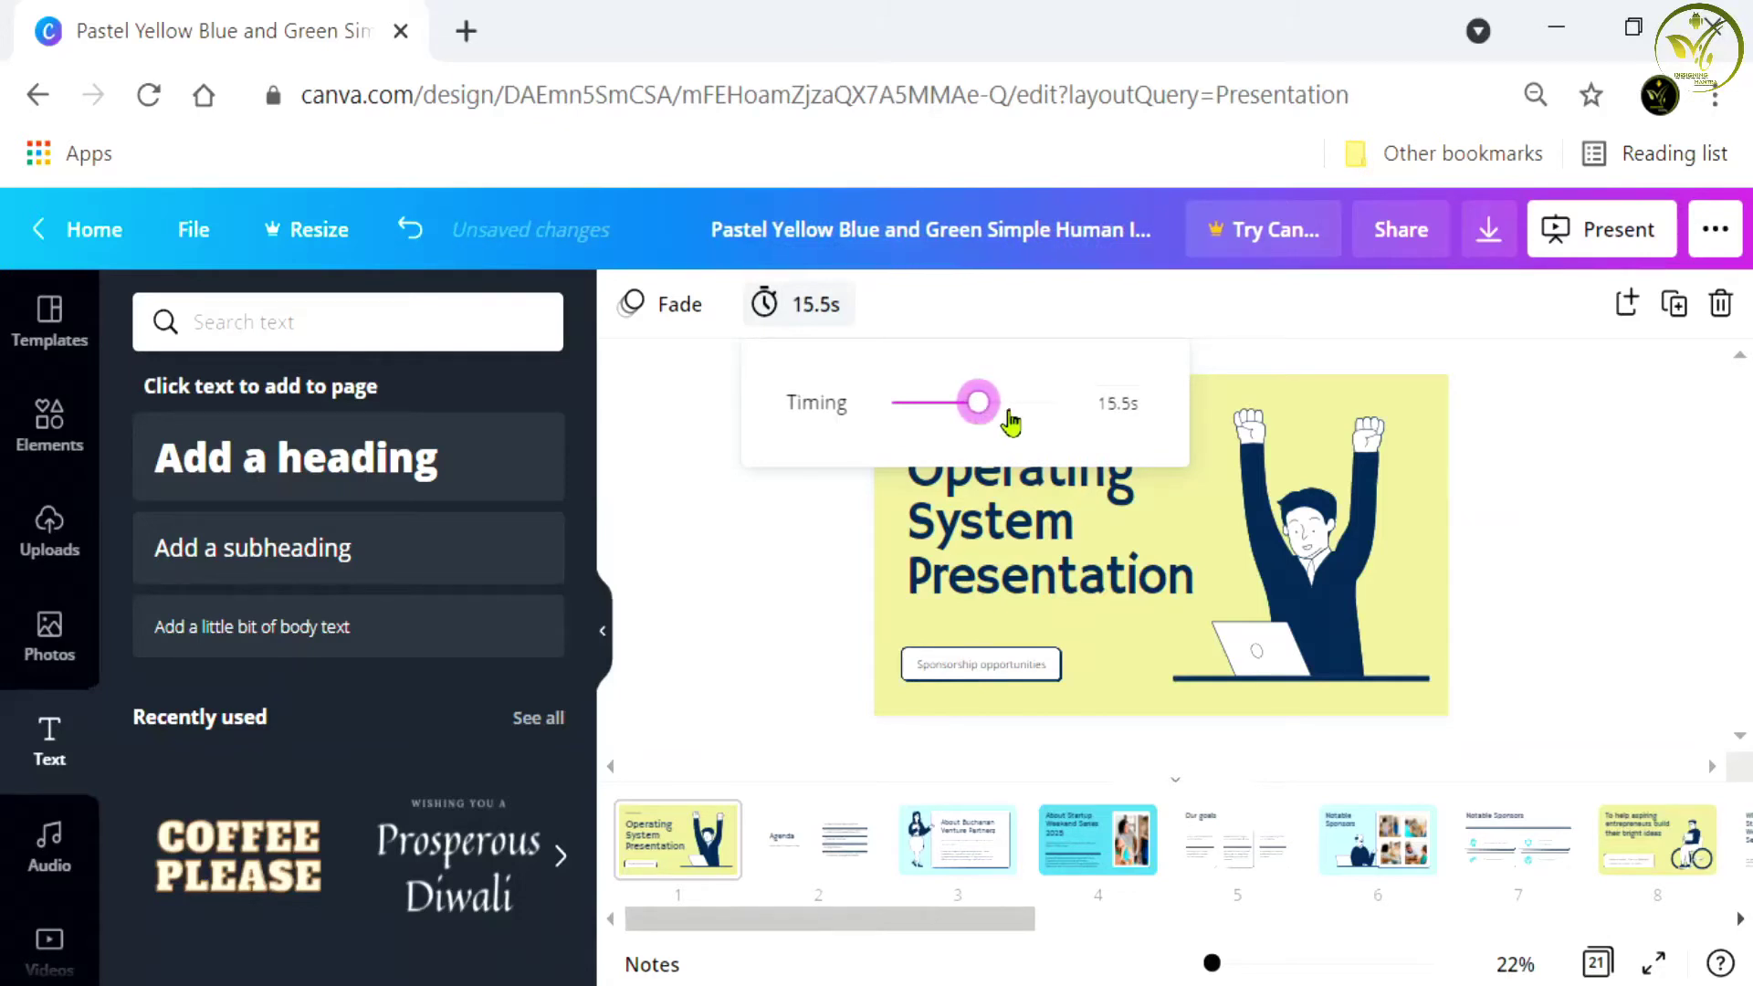
pyautogui.moveTo(984, 418); pyautogui.dragTo(928, 416)
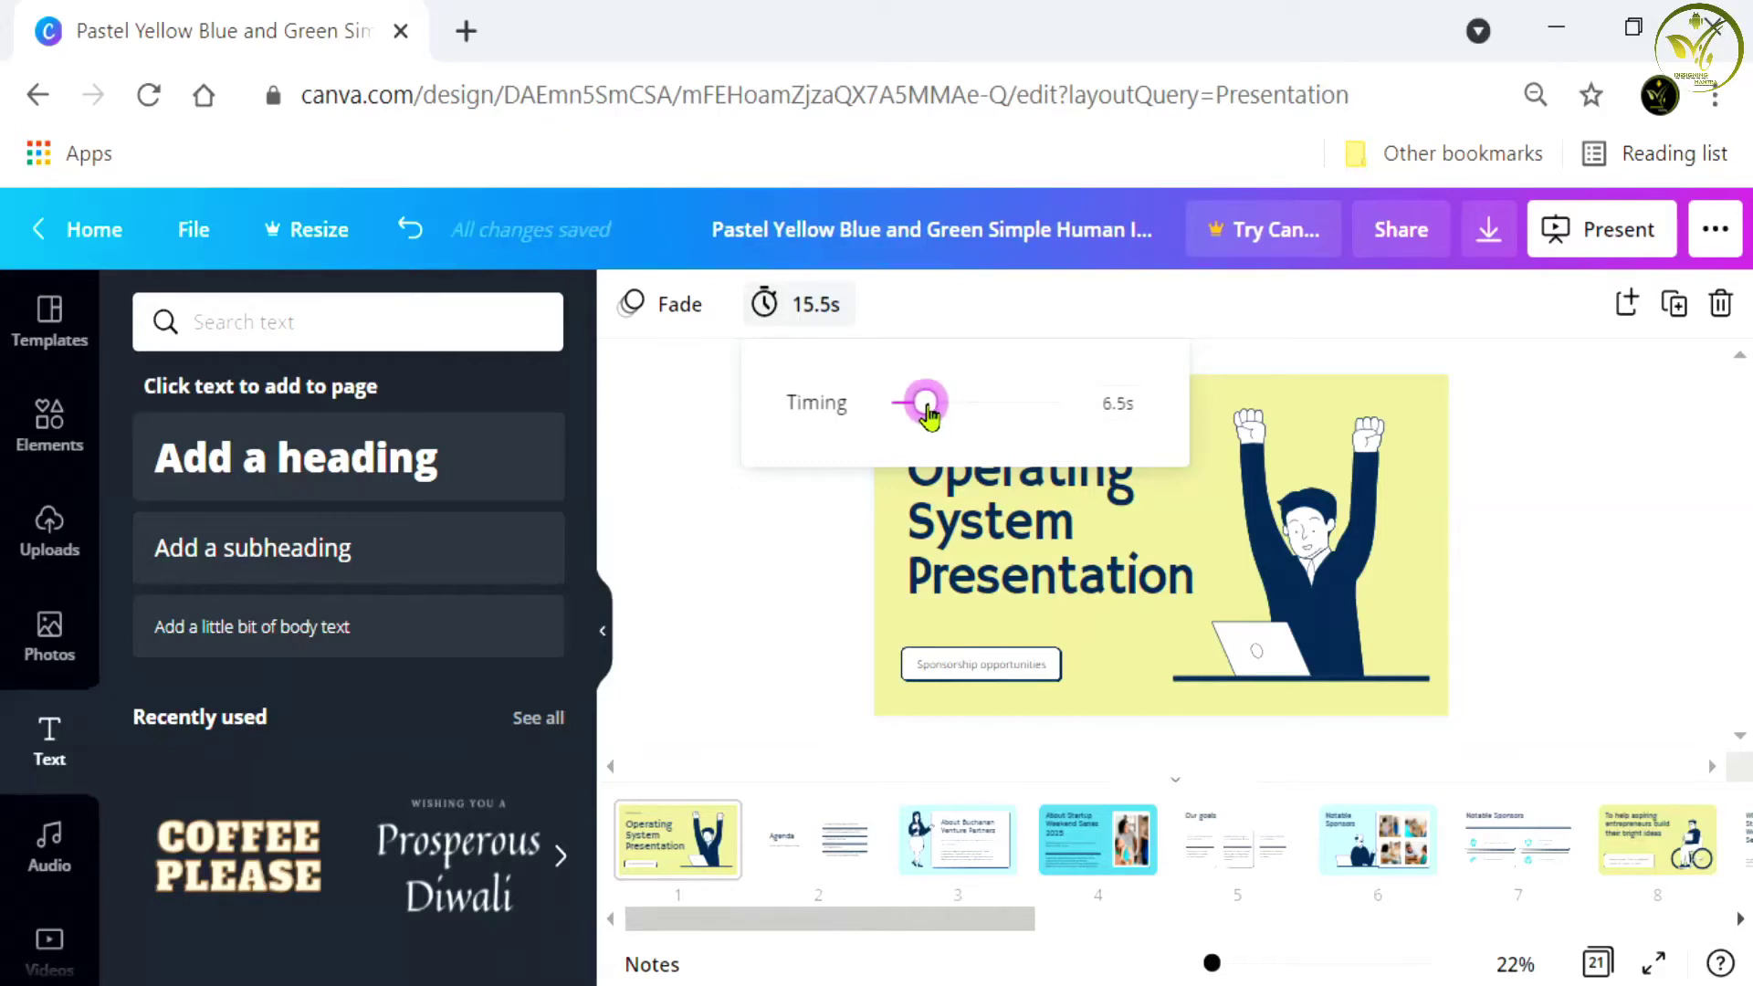
pyautogui.moveTo(928, 416); pyautogui.dragTo(923, 416)
pyautogui.click(712, 633)
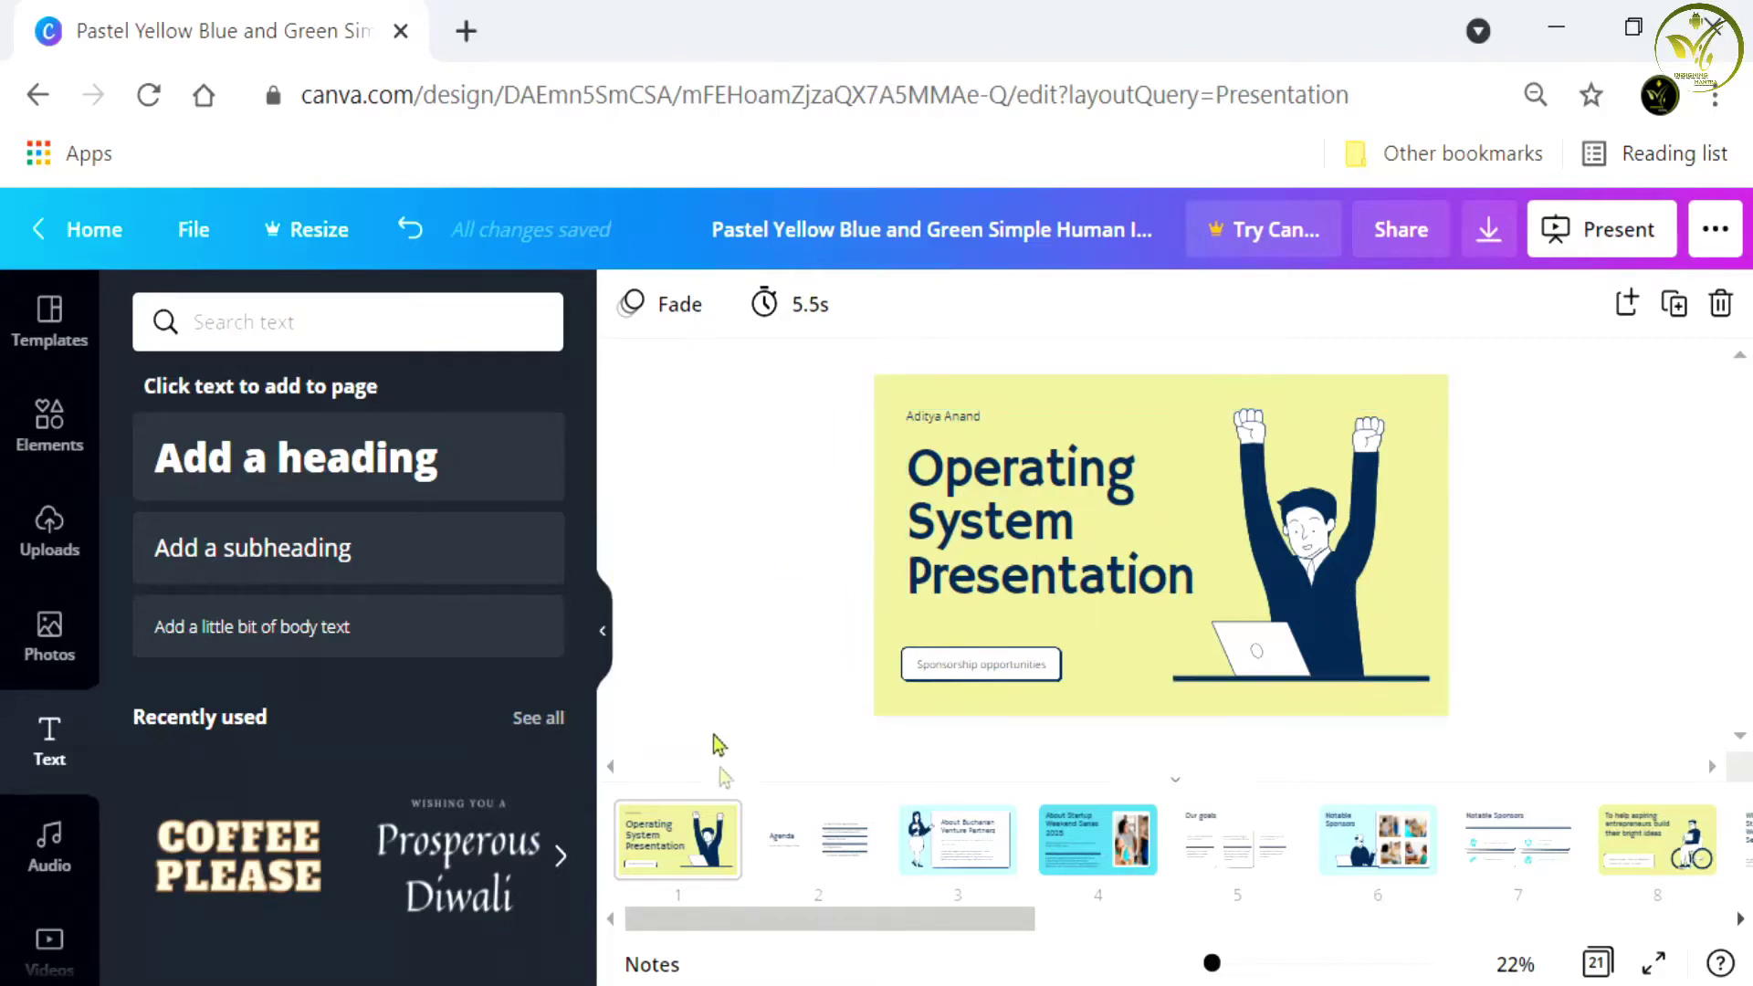
# Step: On the Agenda slide, clear the 'About Buchanan Venture Partners' first bullet text
pyautogui.click(809, 860)
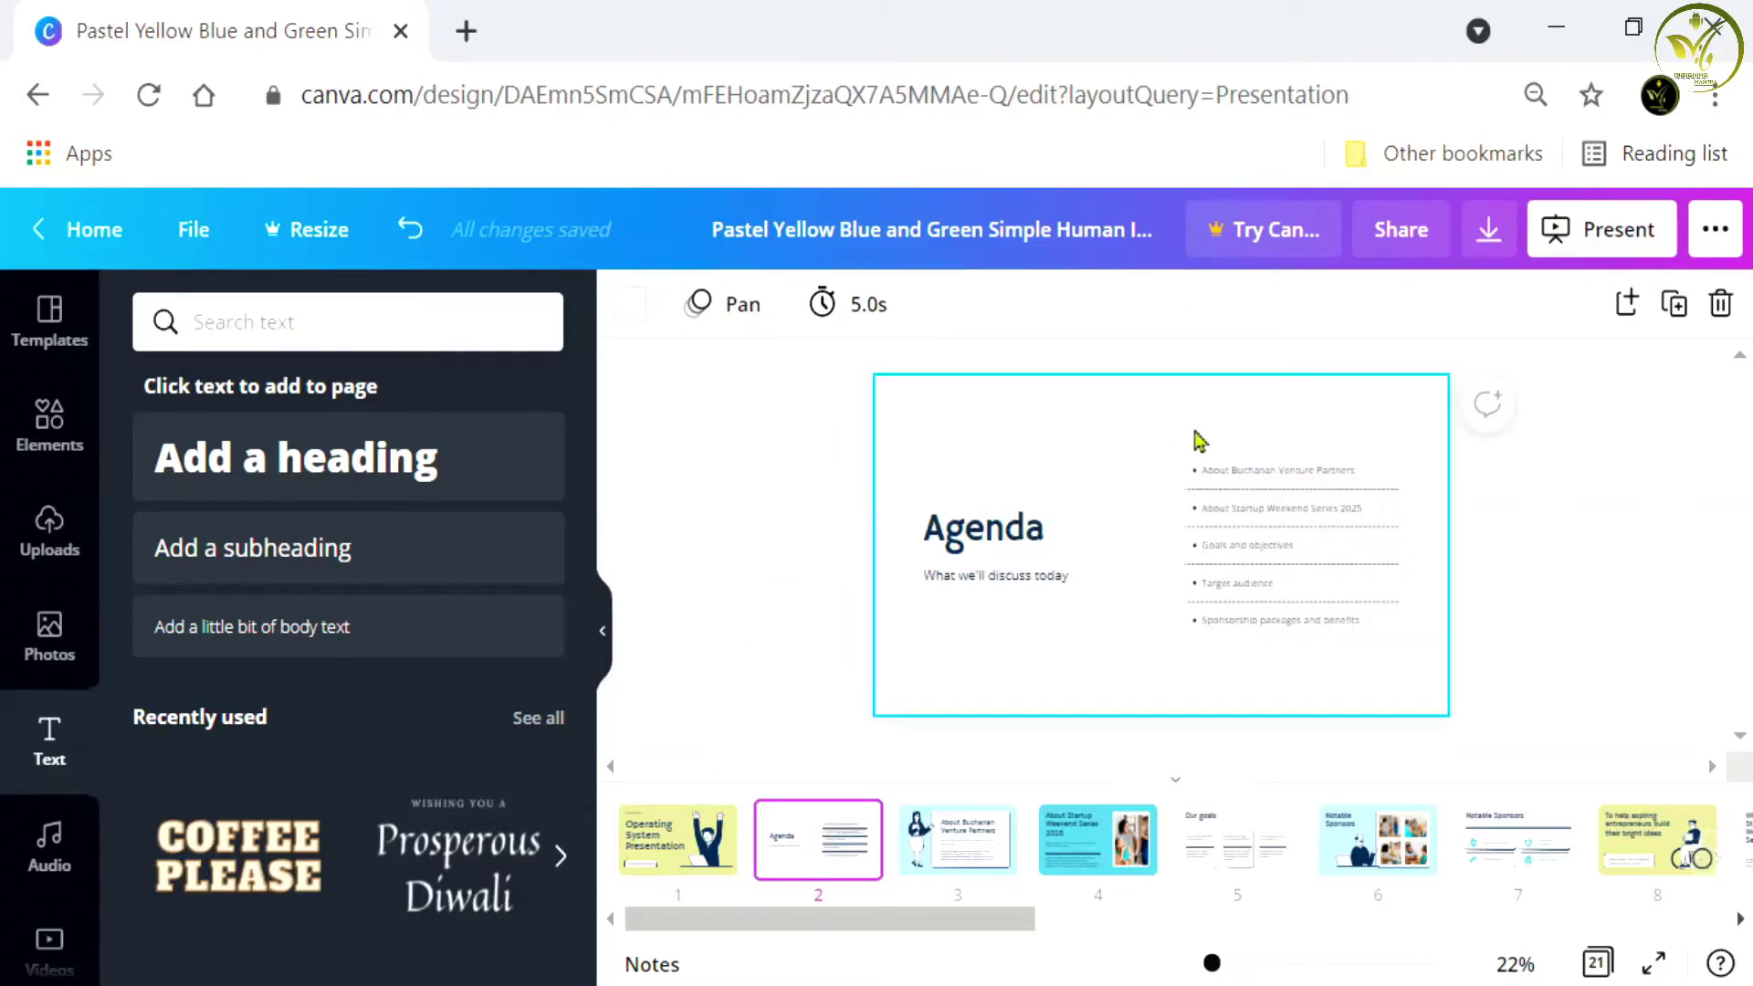
pyautogui.tripleClick(1232, 472)
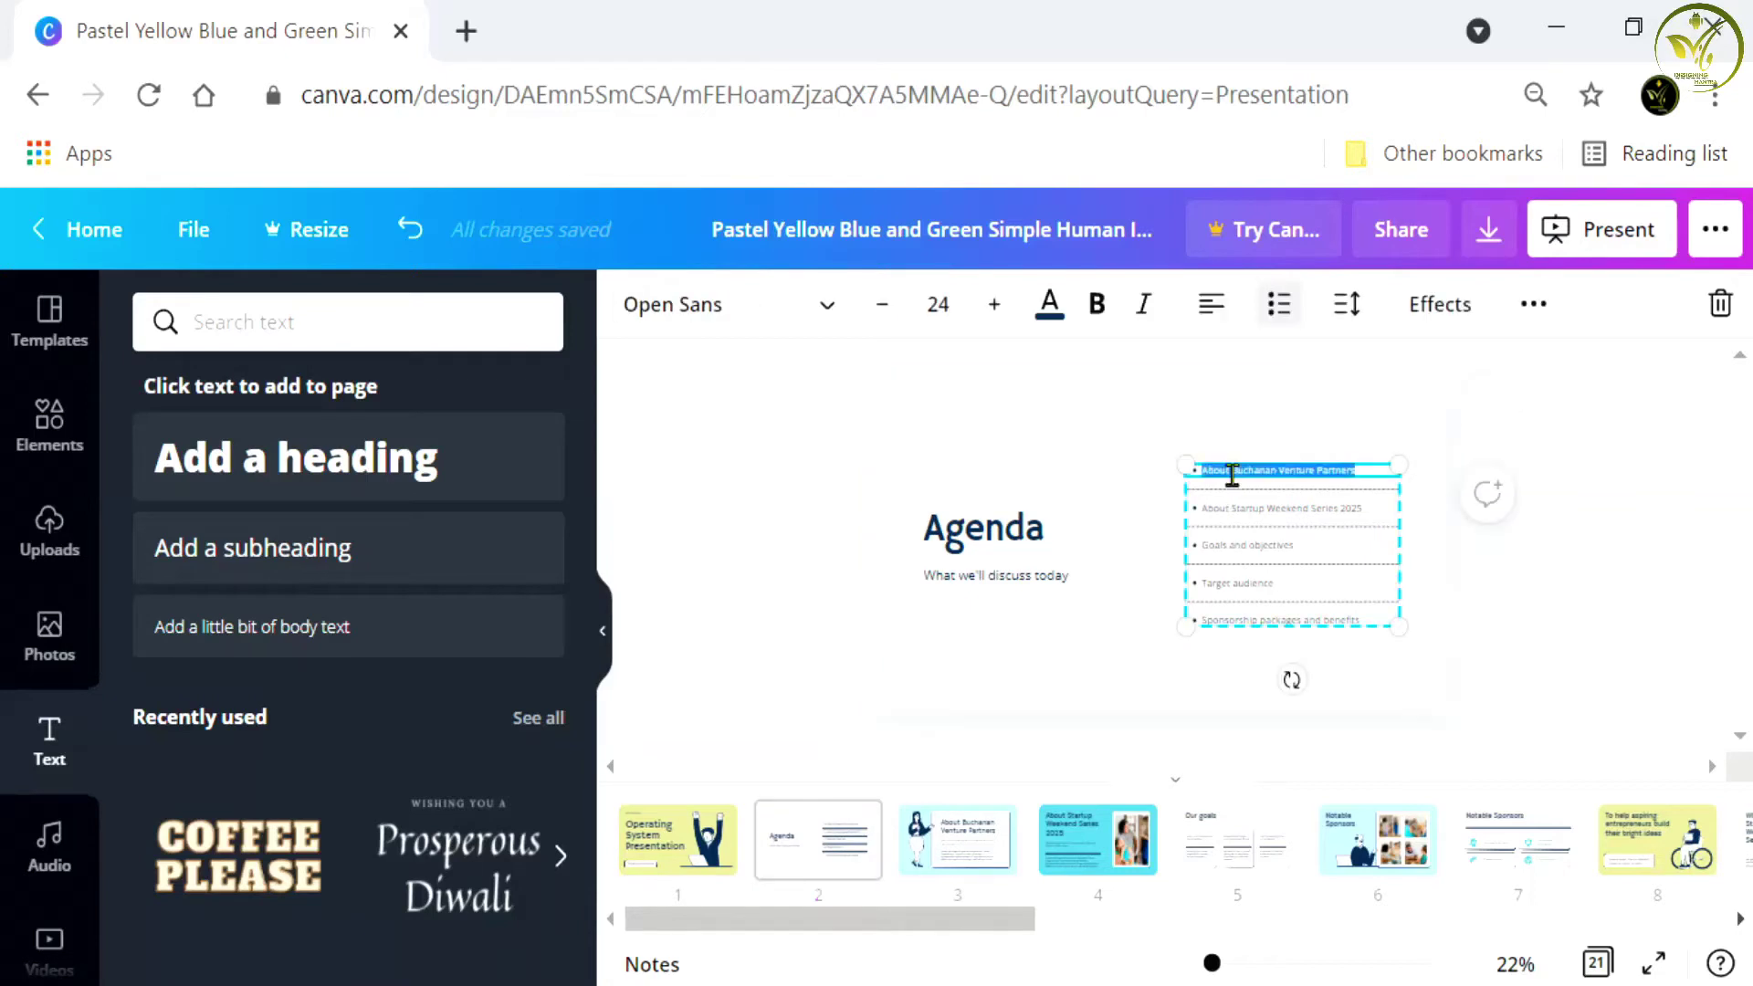
pyautogui.press('BackSpace')
pyautogui.write('uyut')
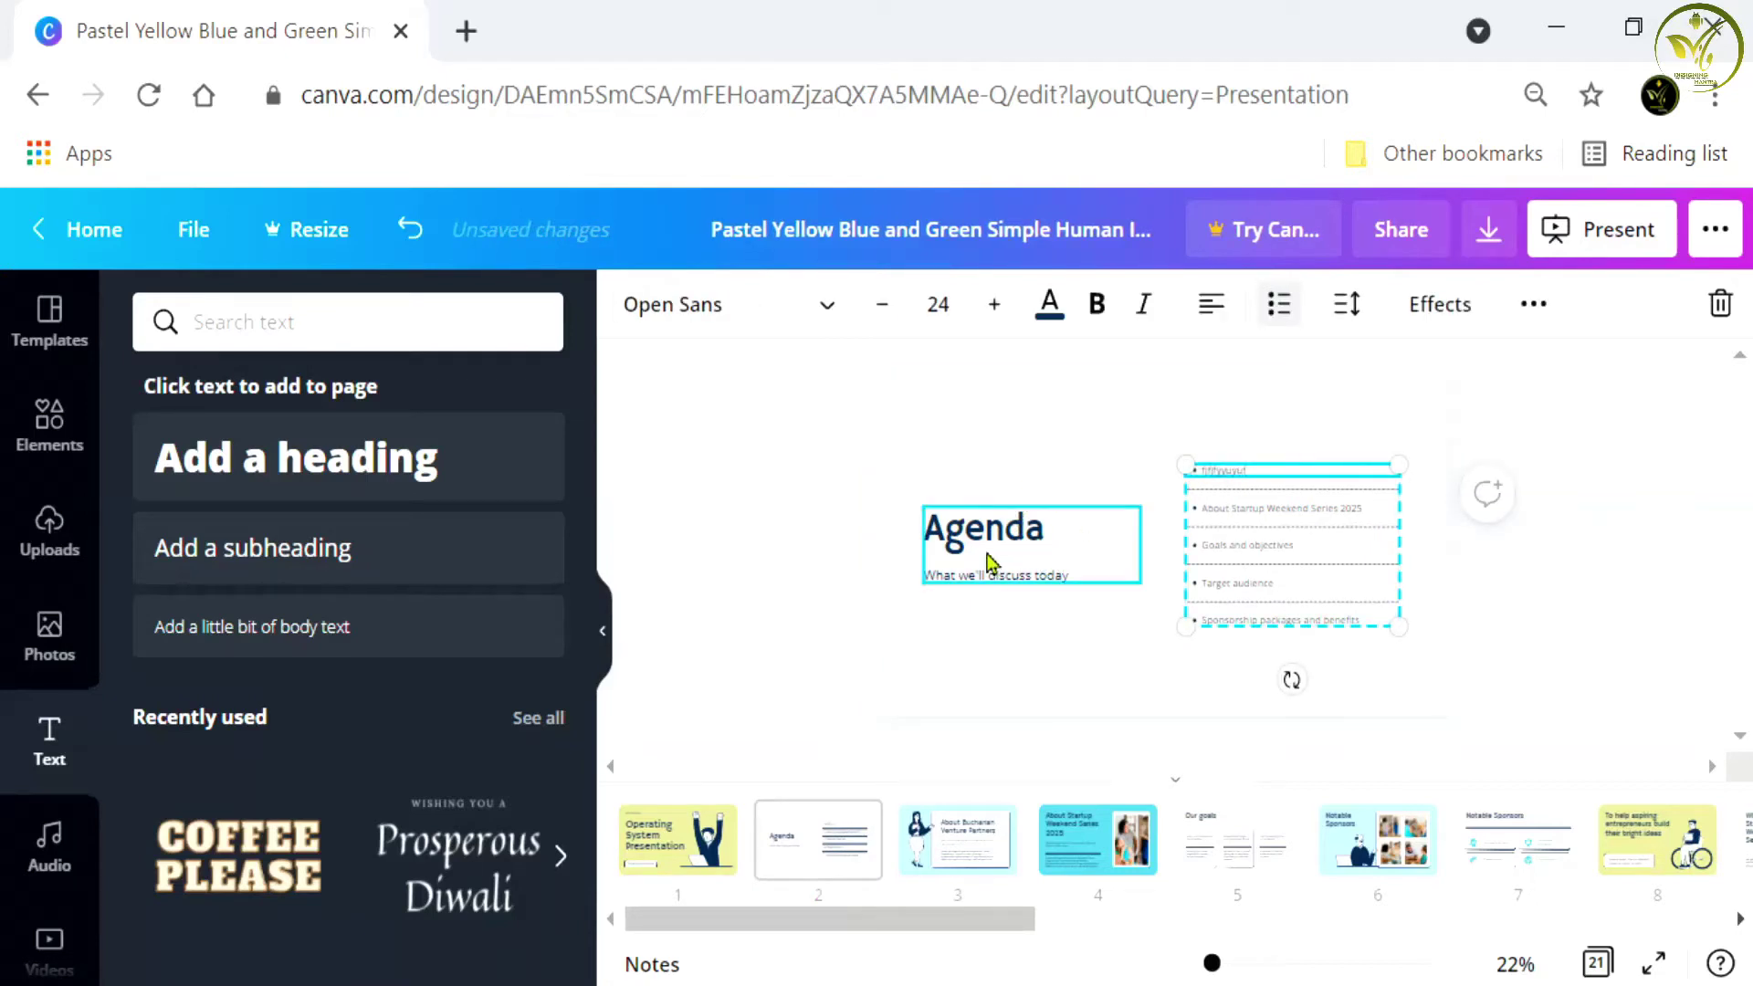
# Step: Select the Agenda heading group on slide 2
pyautogui.click(988, 560)
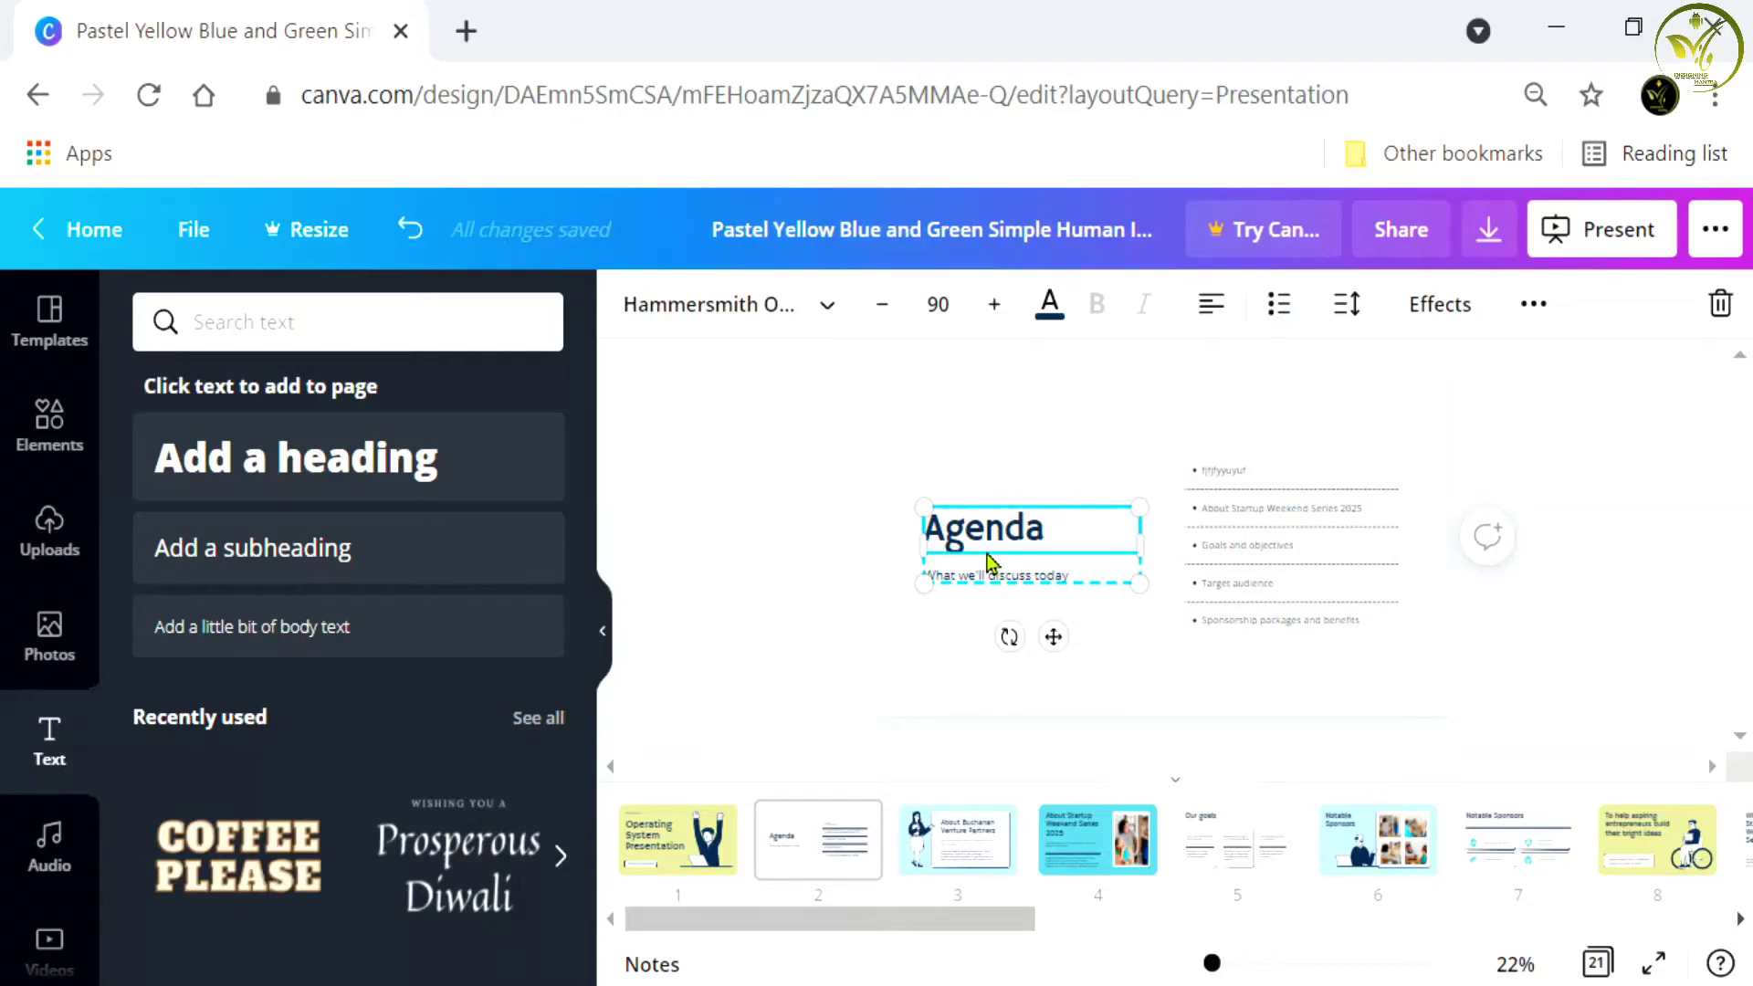
pyautogui.doubleClick(1055, 535)
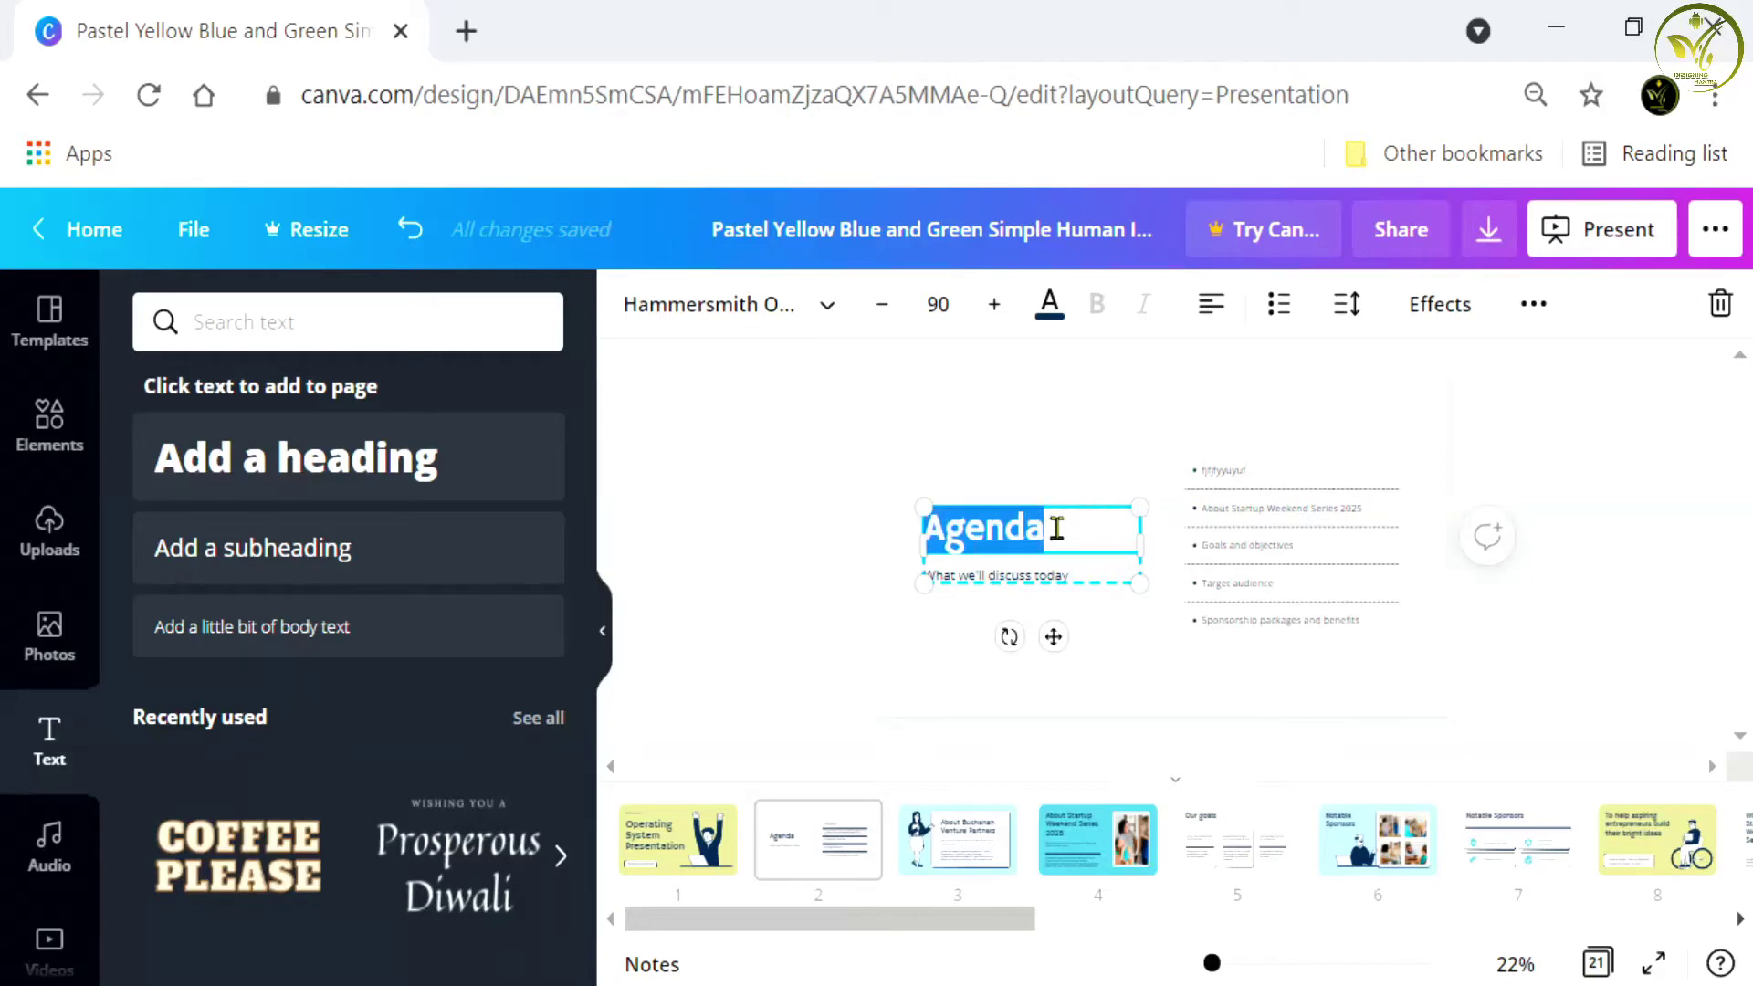
pyautogui.click(973, 474)
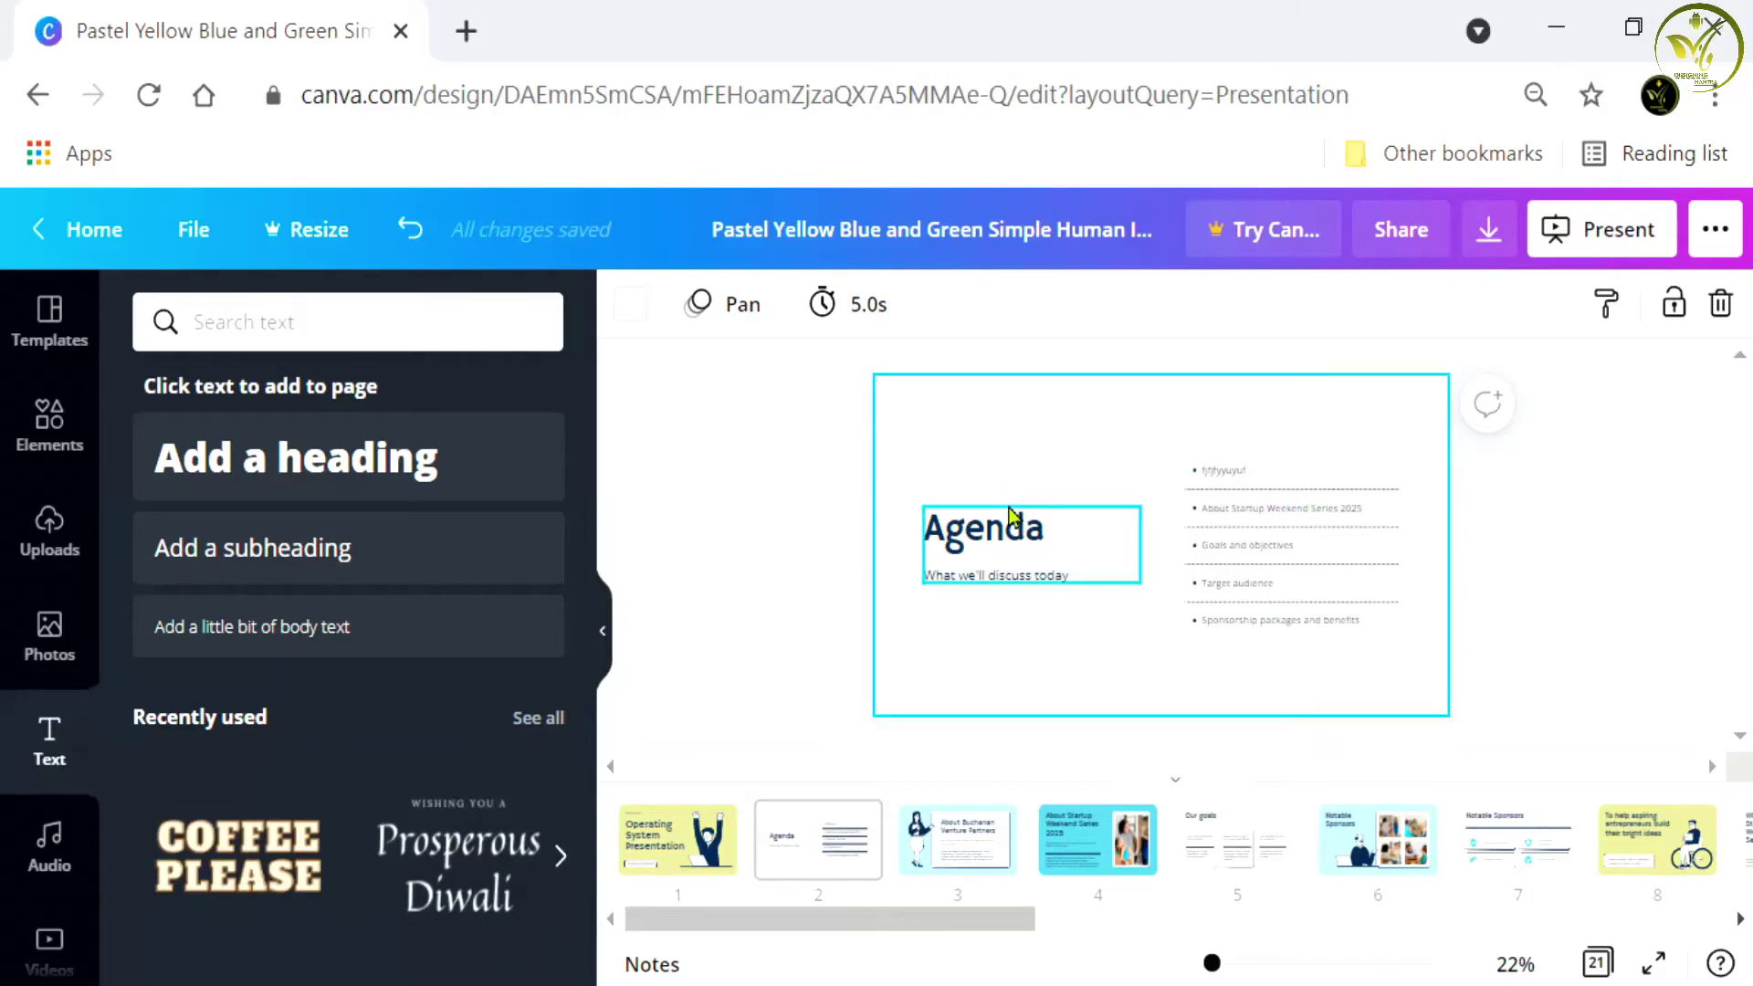
pyautogui.click(997, 528)
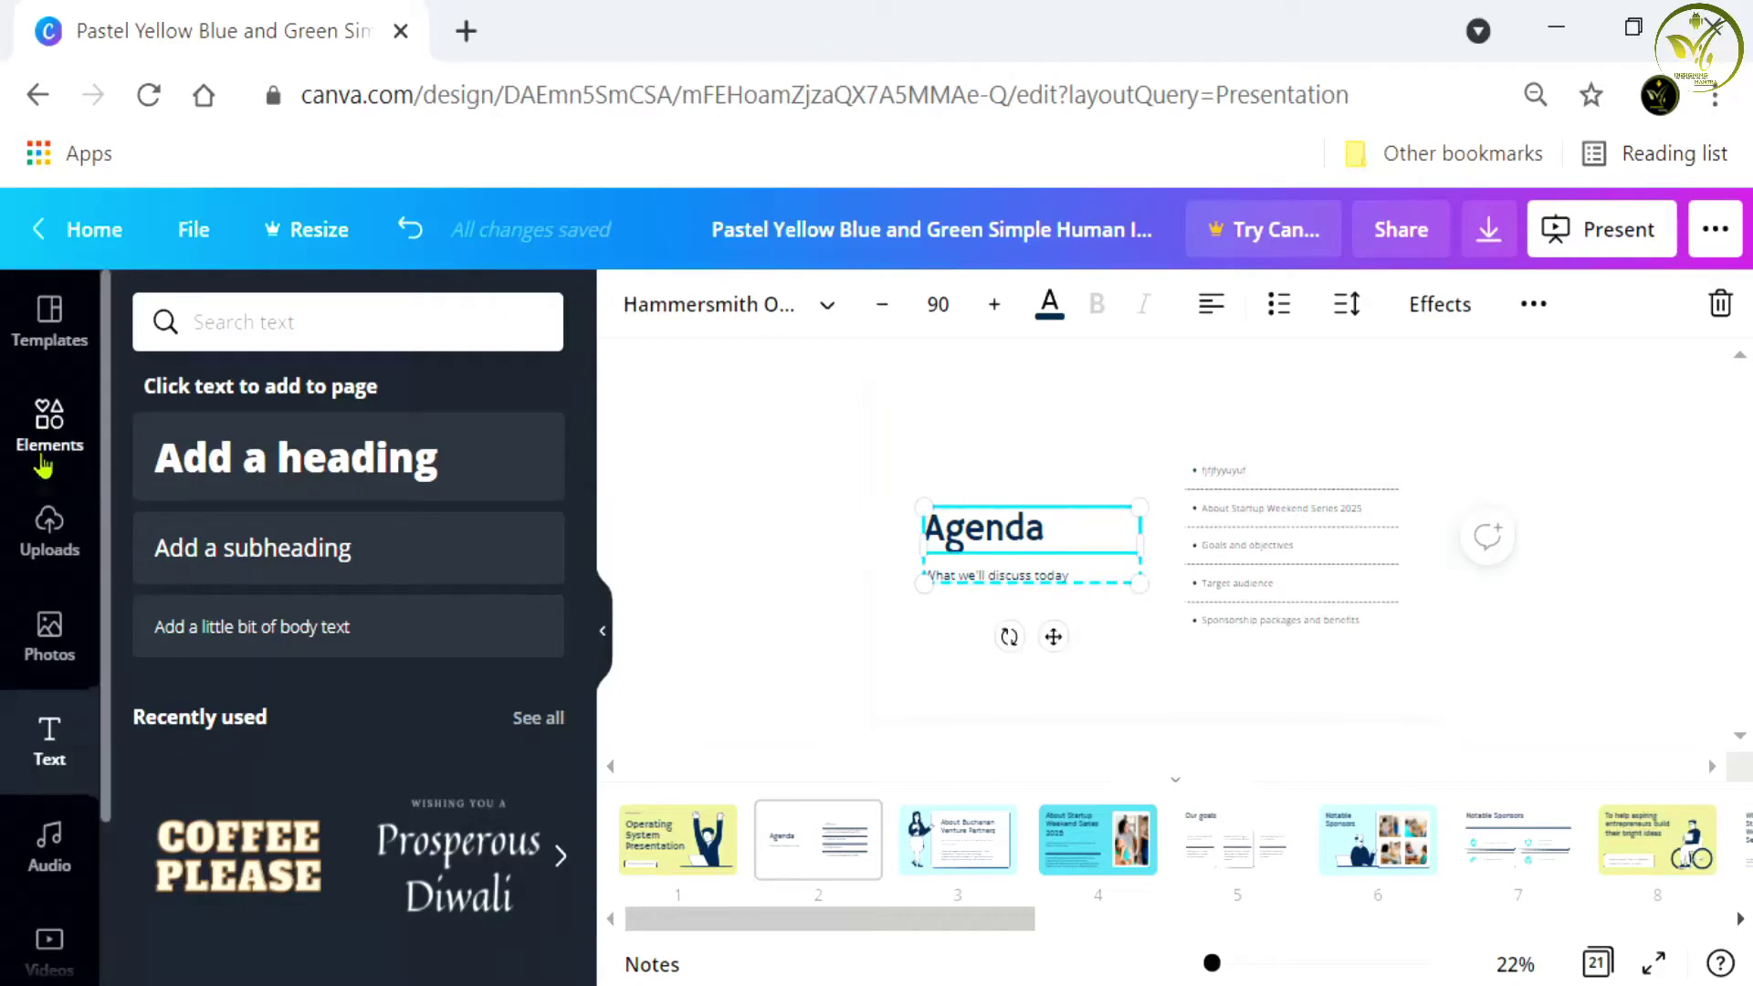
pyautogui.click(48, 553)
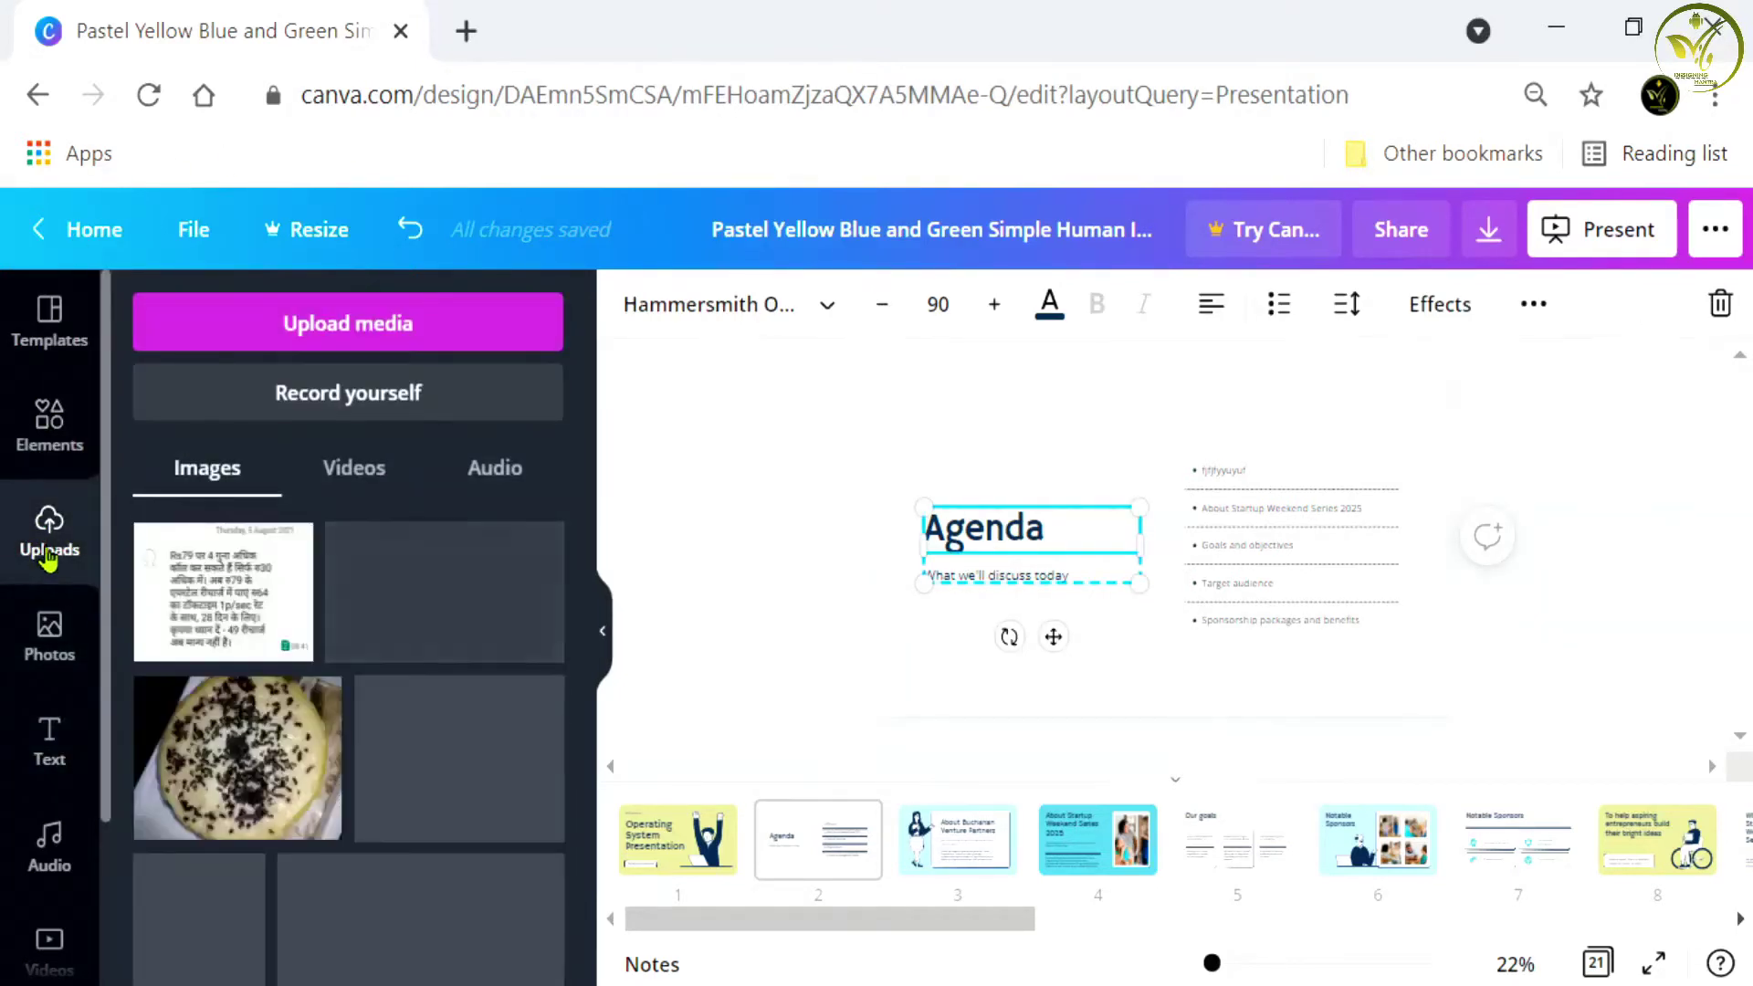
# Step: Upload the Types-of-Operating-System image from Downloads via Upload media > Device
pyautogui.click(323, 326)
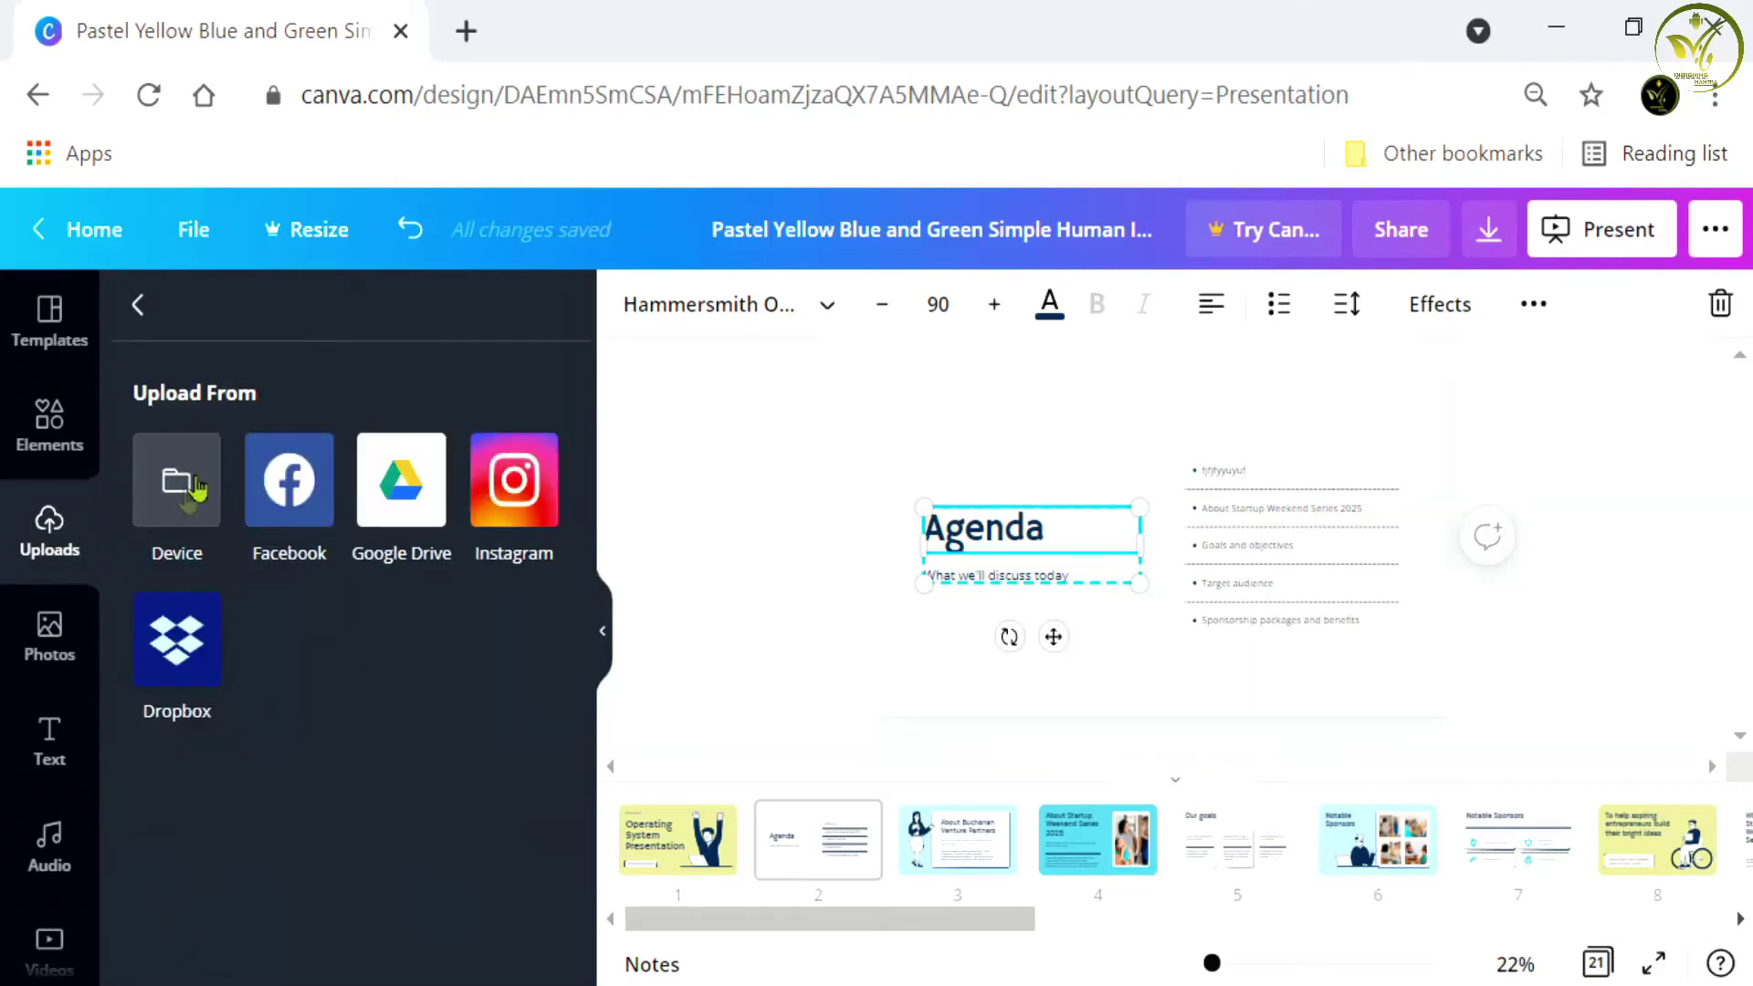
pyautogui.click(178, 514)
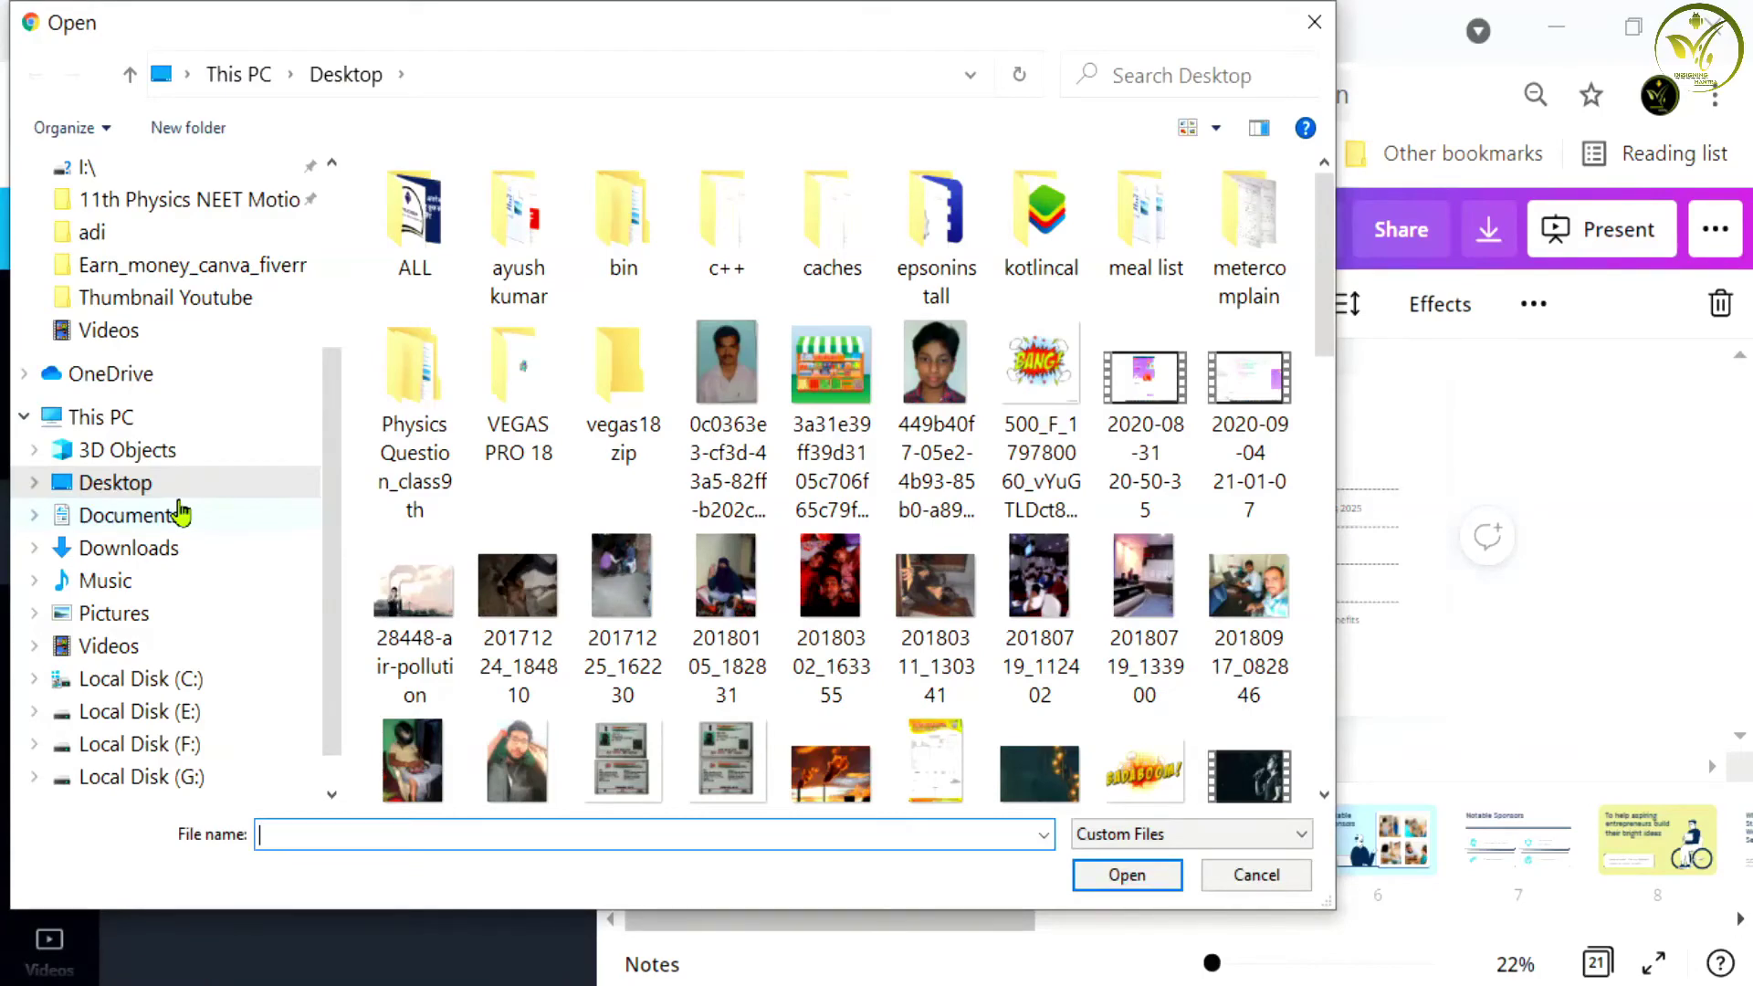
pyautogui.scroll(3, 180, 514)
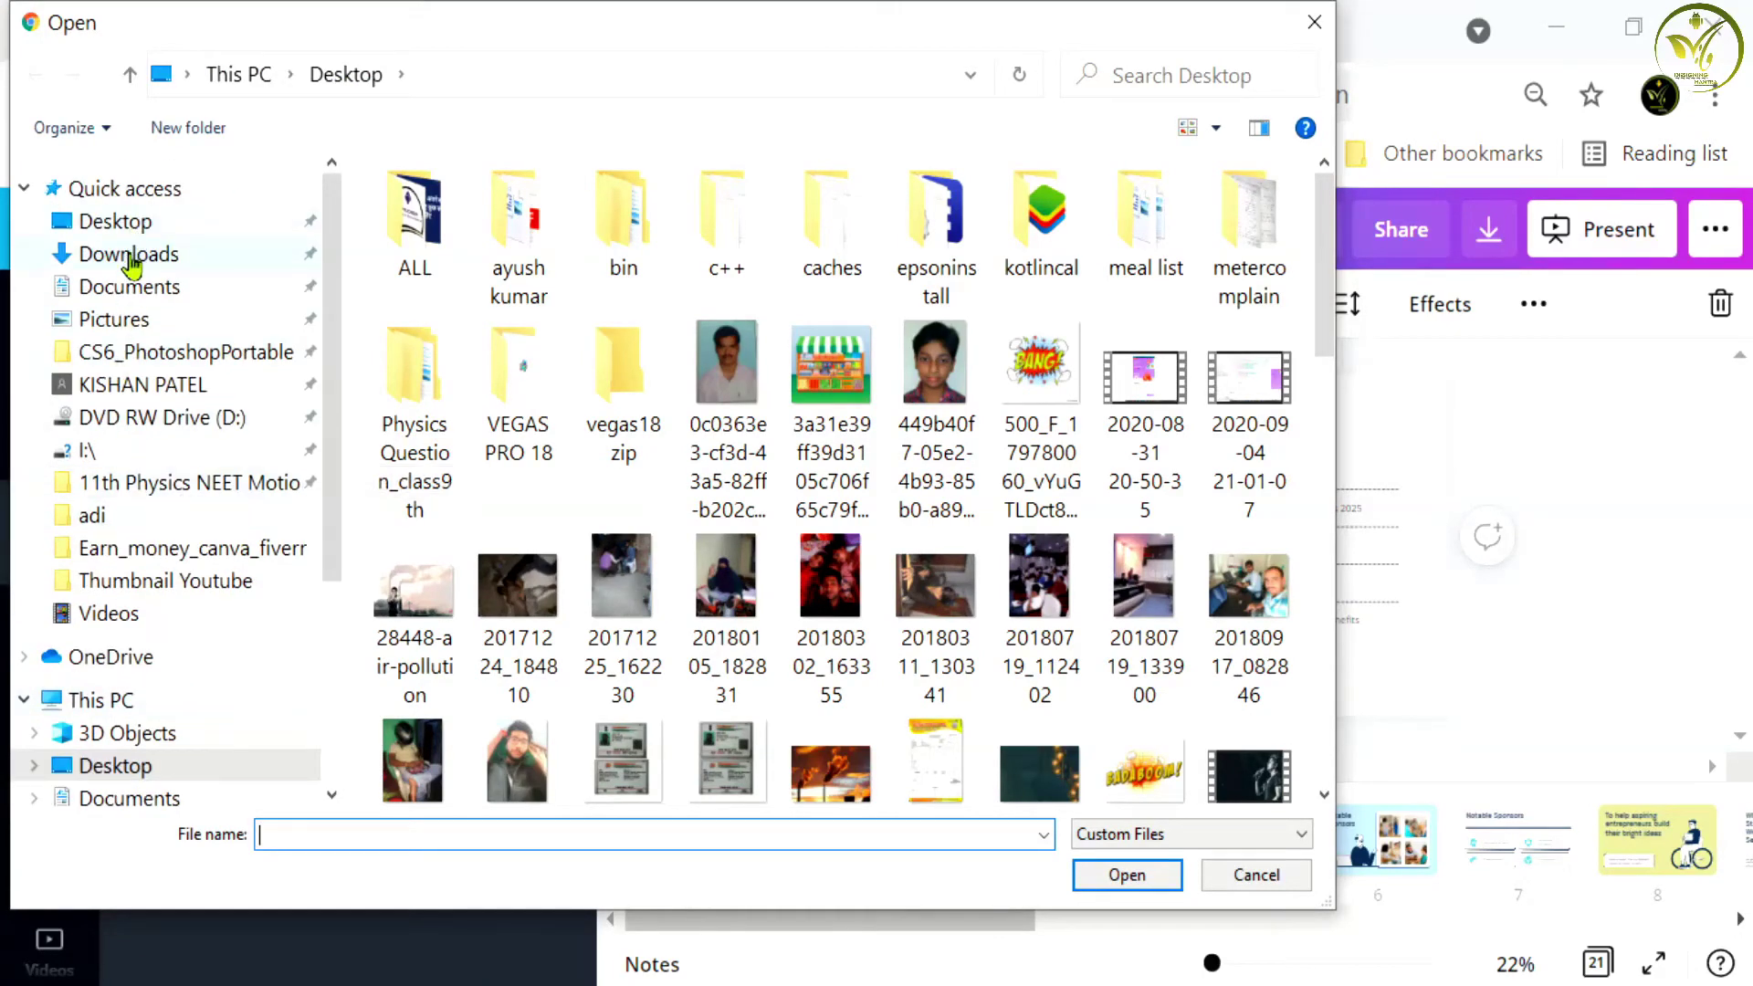
pyautogui.click(130, 257)
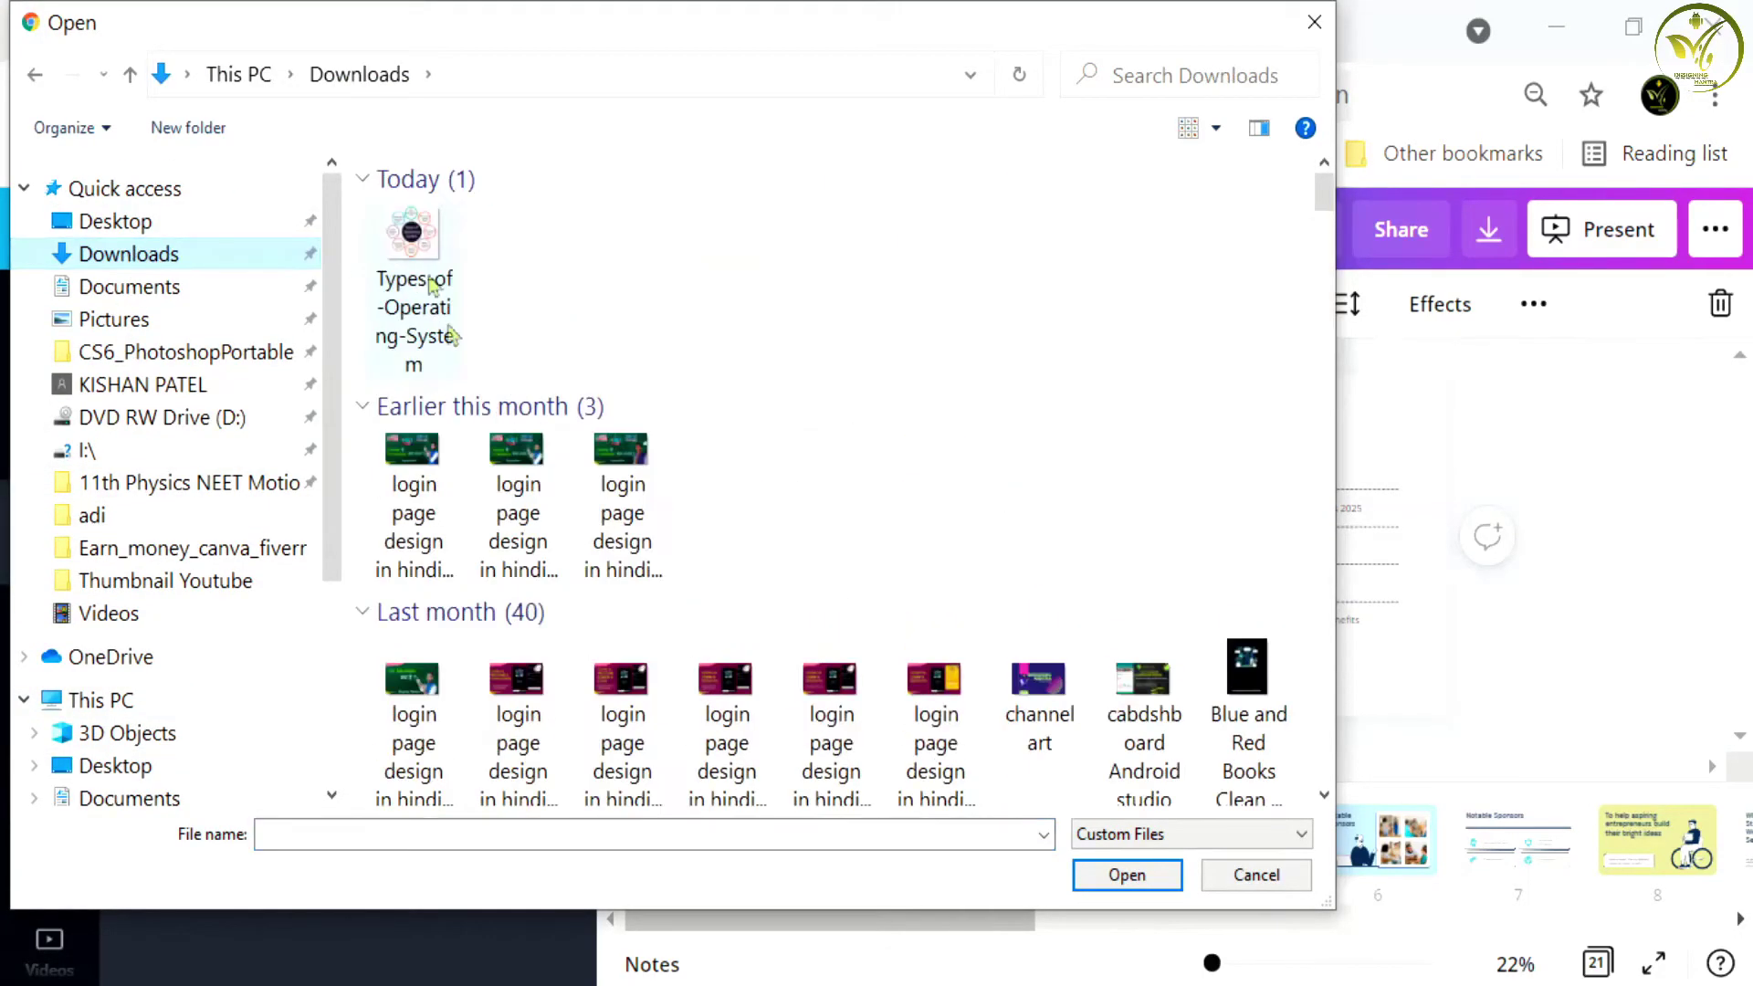
pyautogui.moveTo(413, 239)
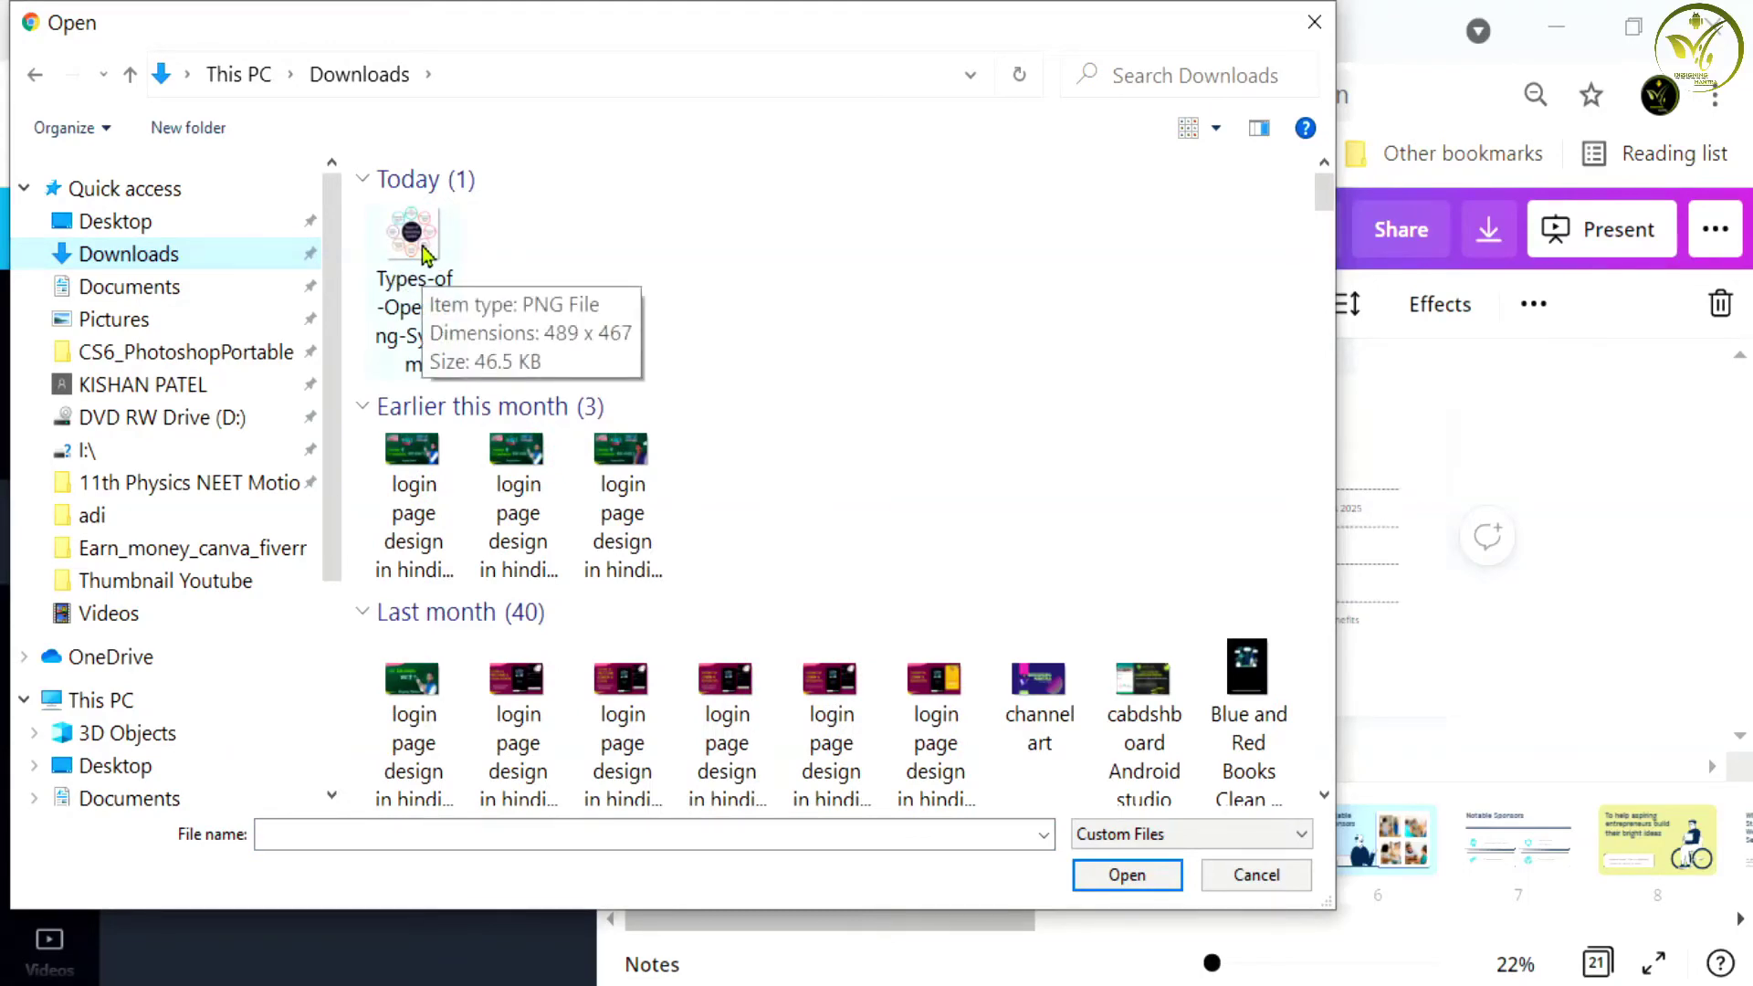
pyautogui.click(421, 252)
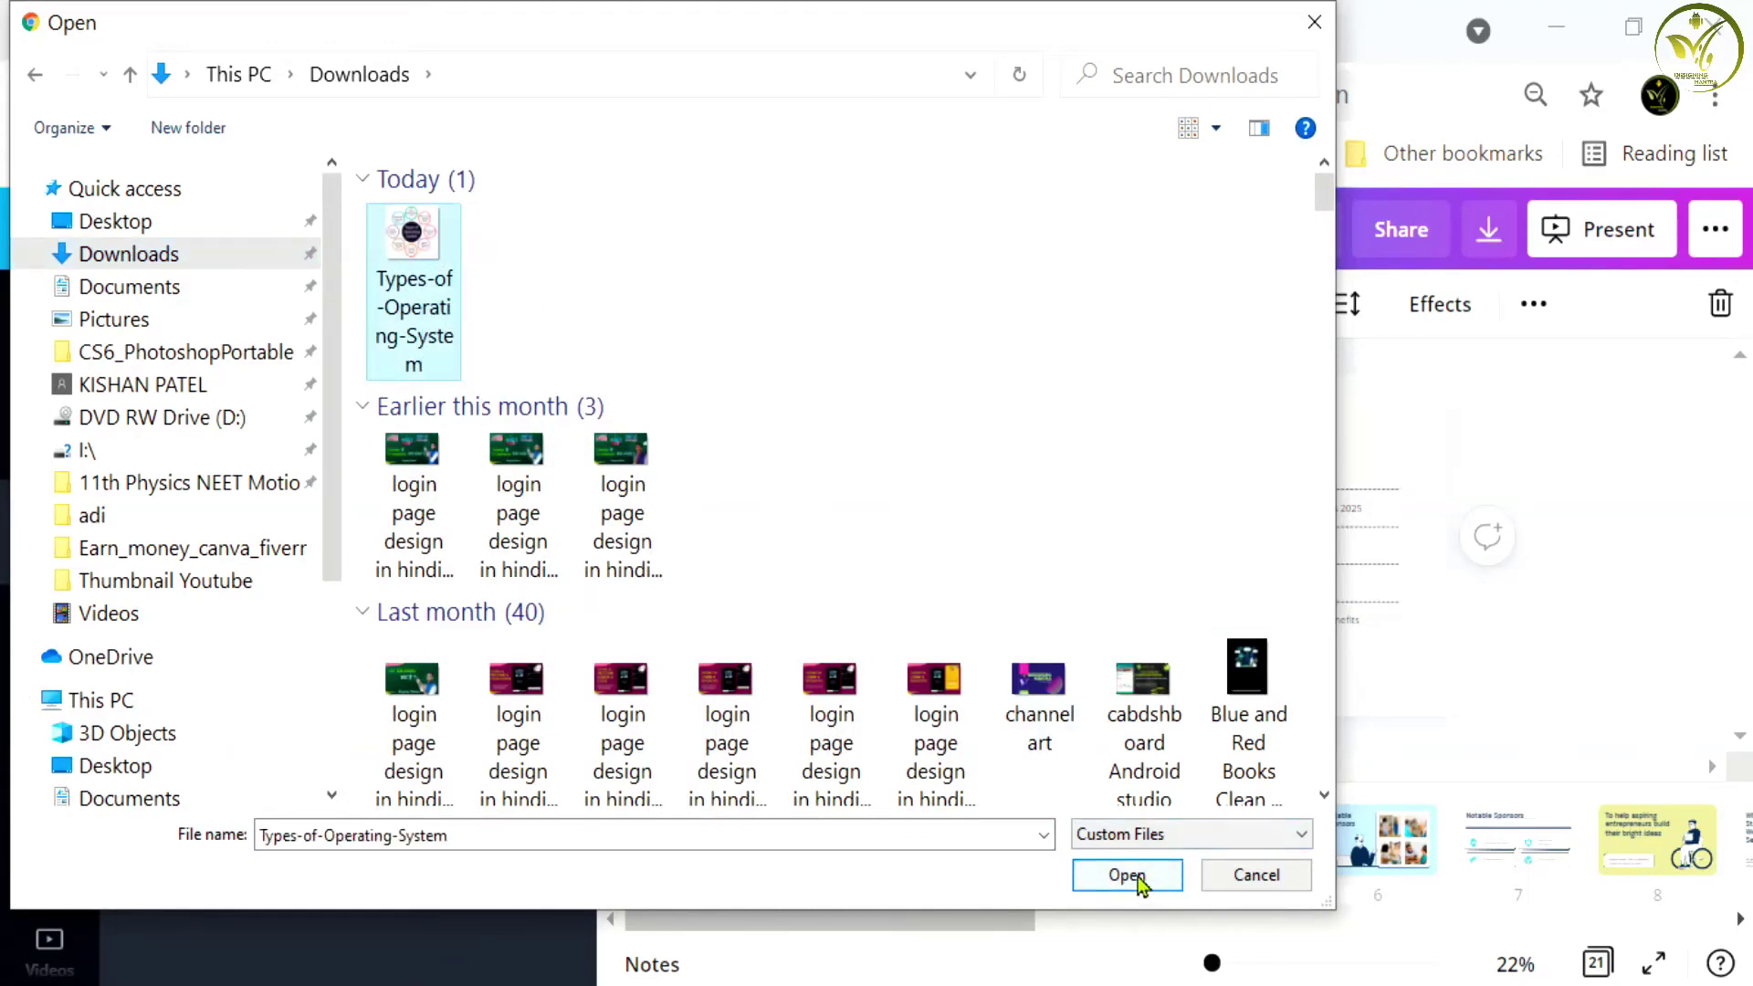
pyautogui.click(1138, 879)
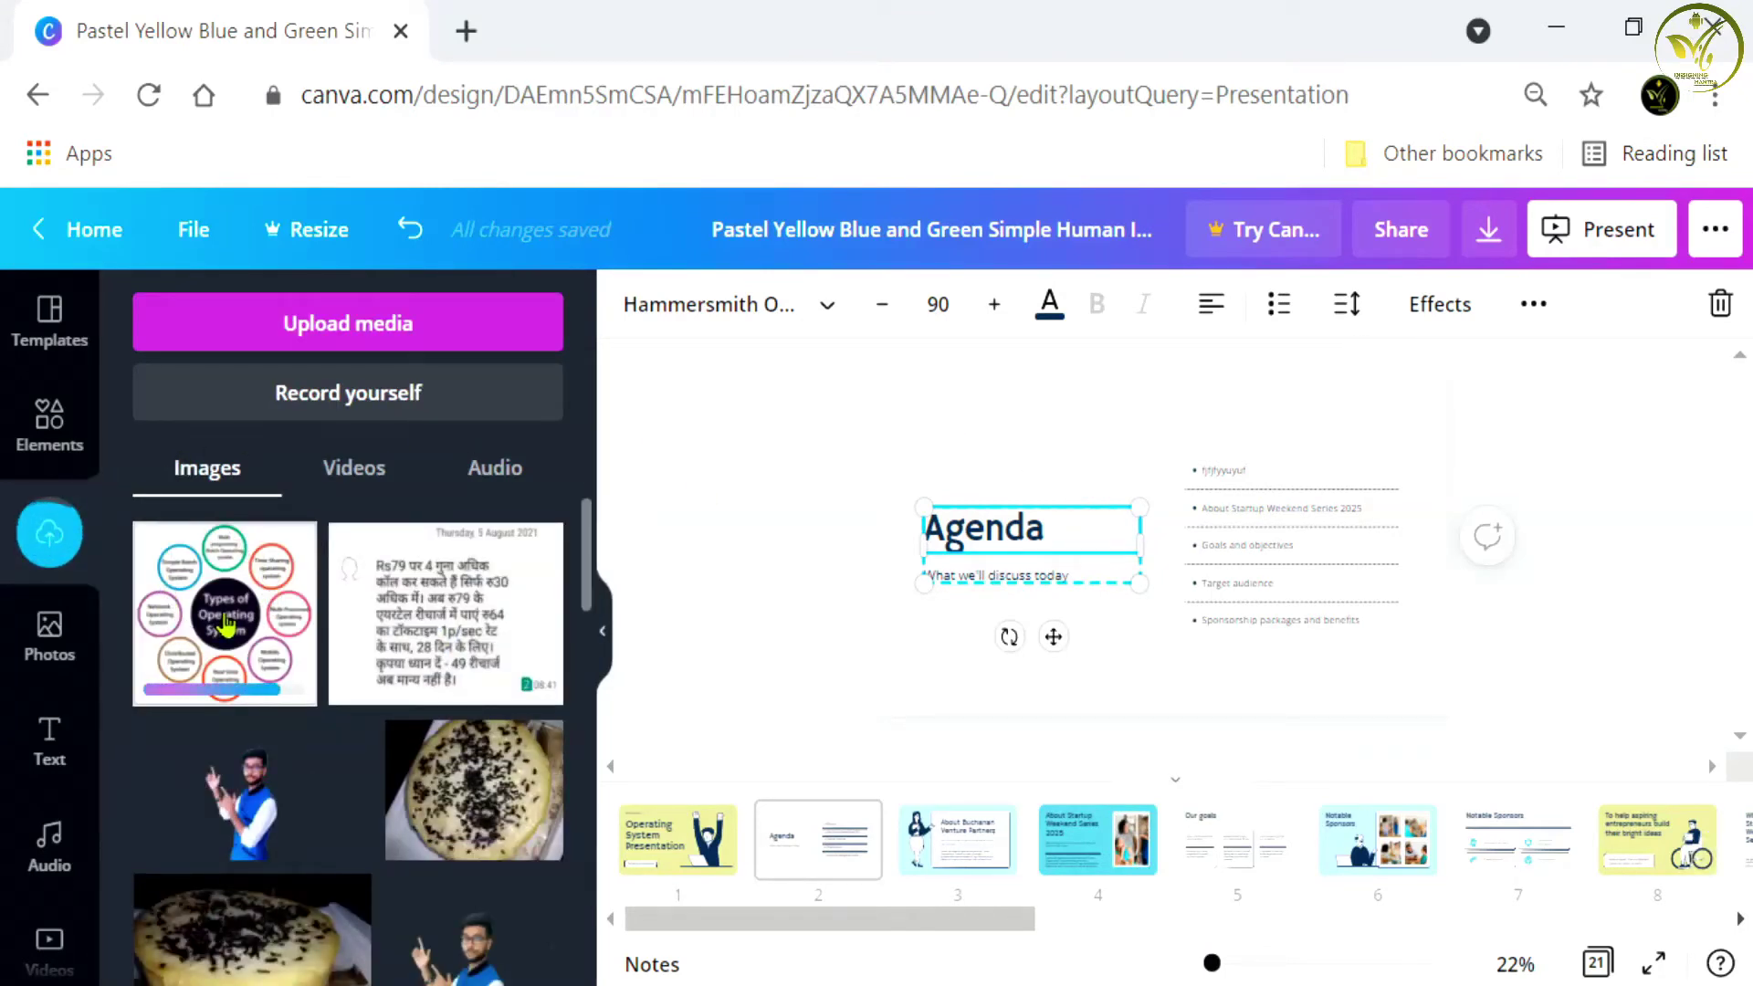
# Step: Place the Types of Operating System diagram on the Agenda slide, enlarged and moved right
pyautogui.moveTo(227, 623)
pyautogui.mouseDown()
pyautogui.moveTo(1146, 571)
pyautogui.moveTo(1114, 498)
pyautogui.mouseUp()
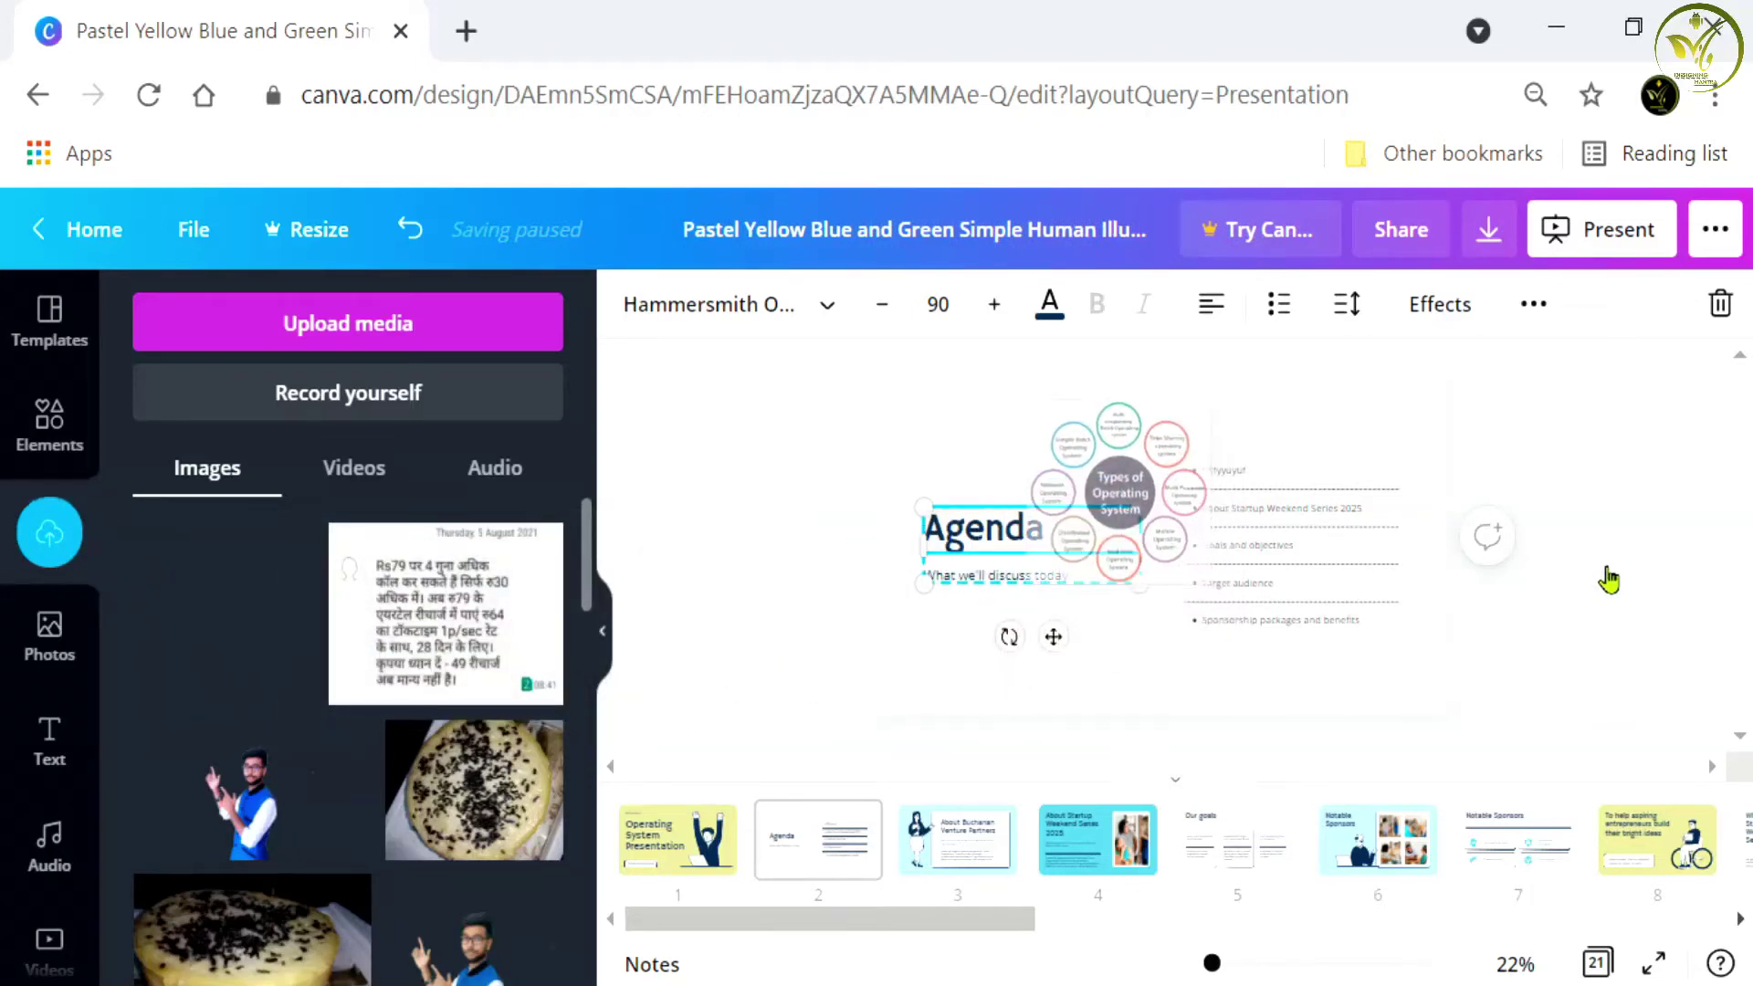
pyautogui.moveTo(1113, 498); pyautogui.dragTo(1604, 579)
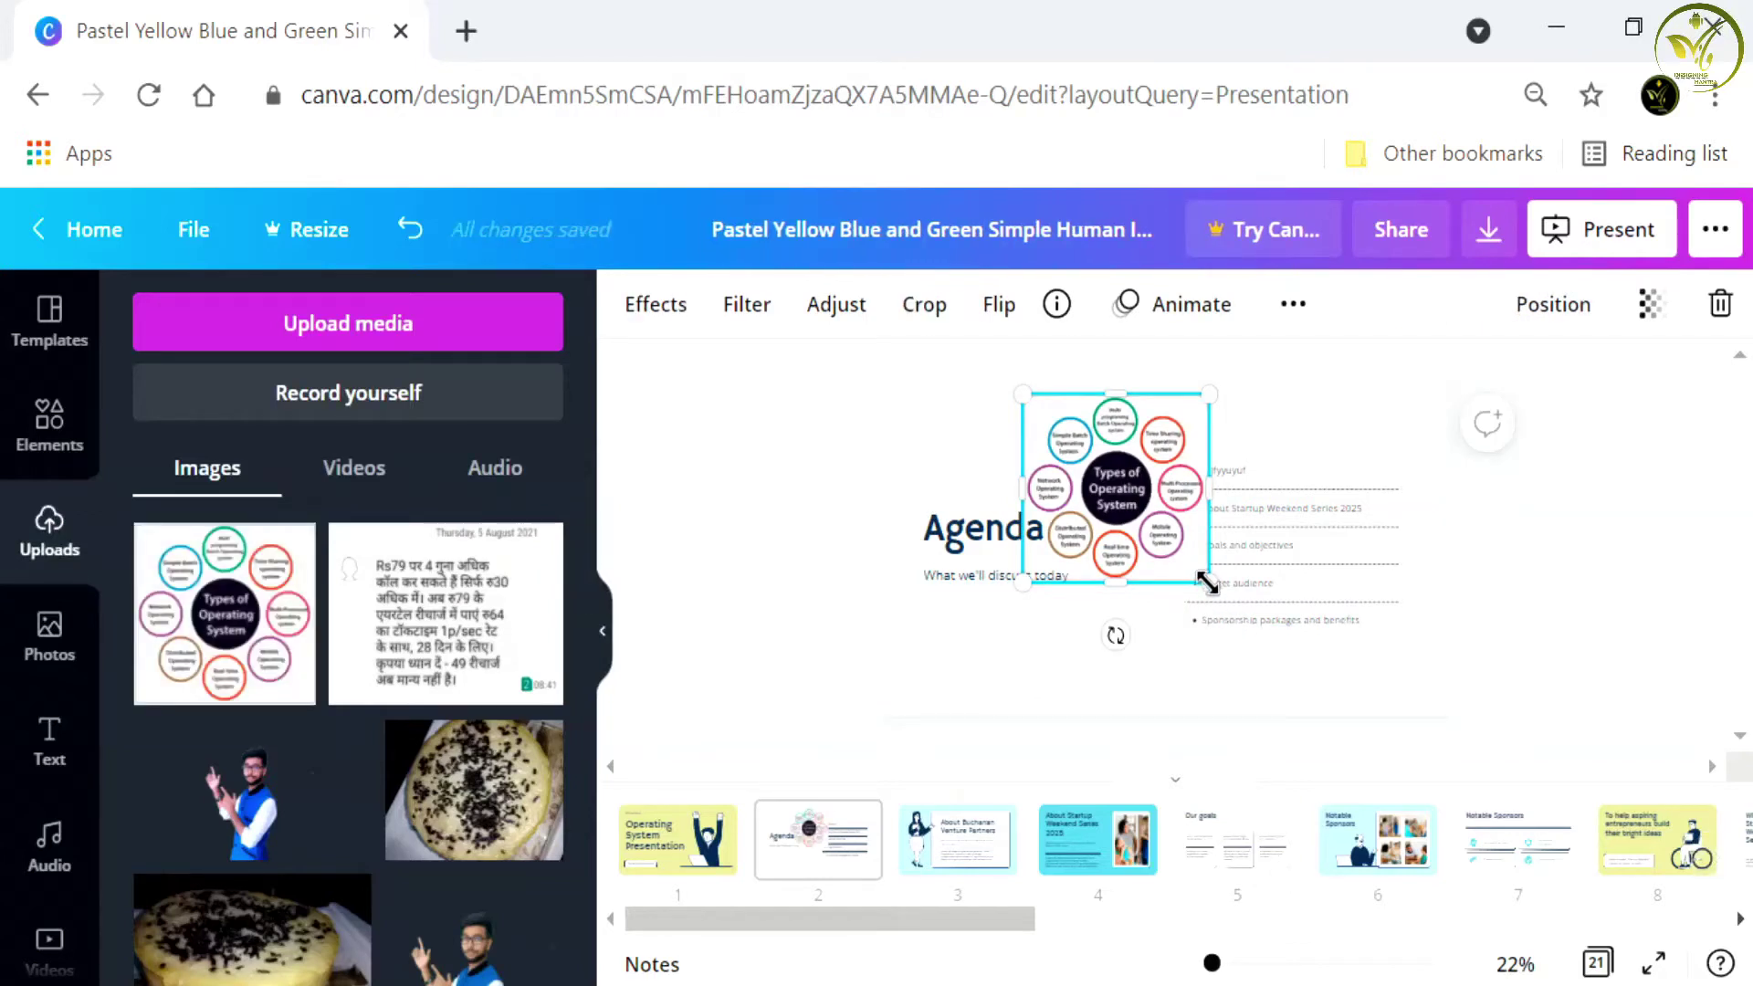
pyautogui.moveTo(1226, 602); pyautogui.dragTo(1275, 648)
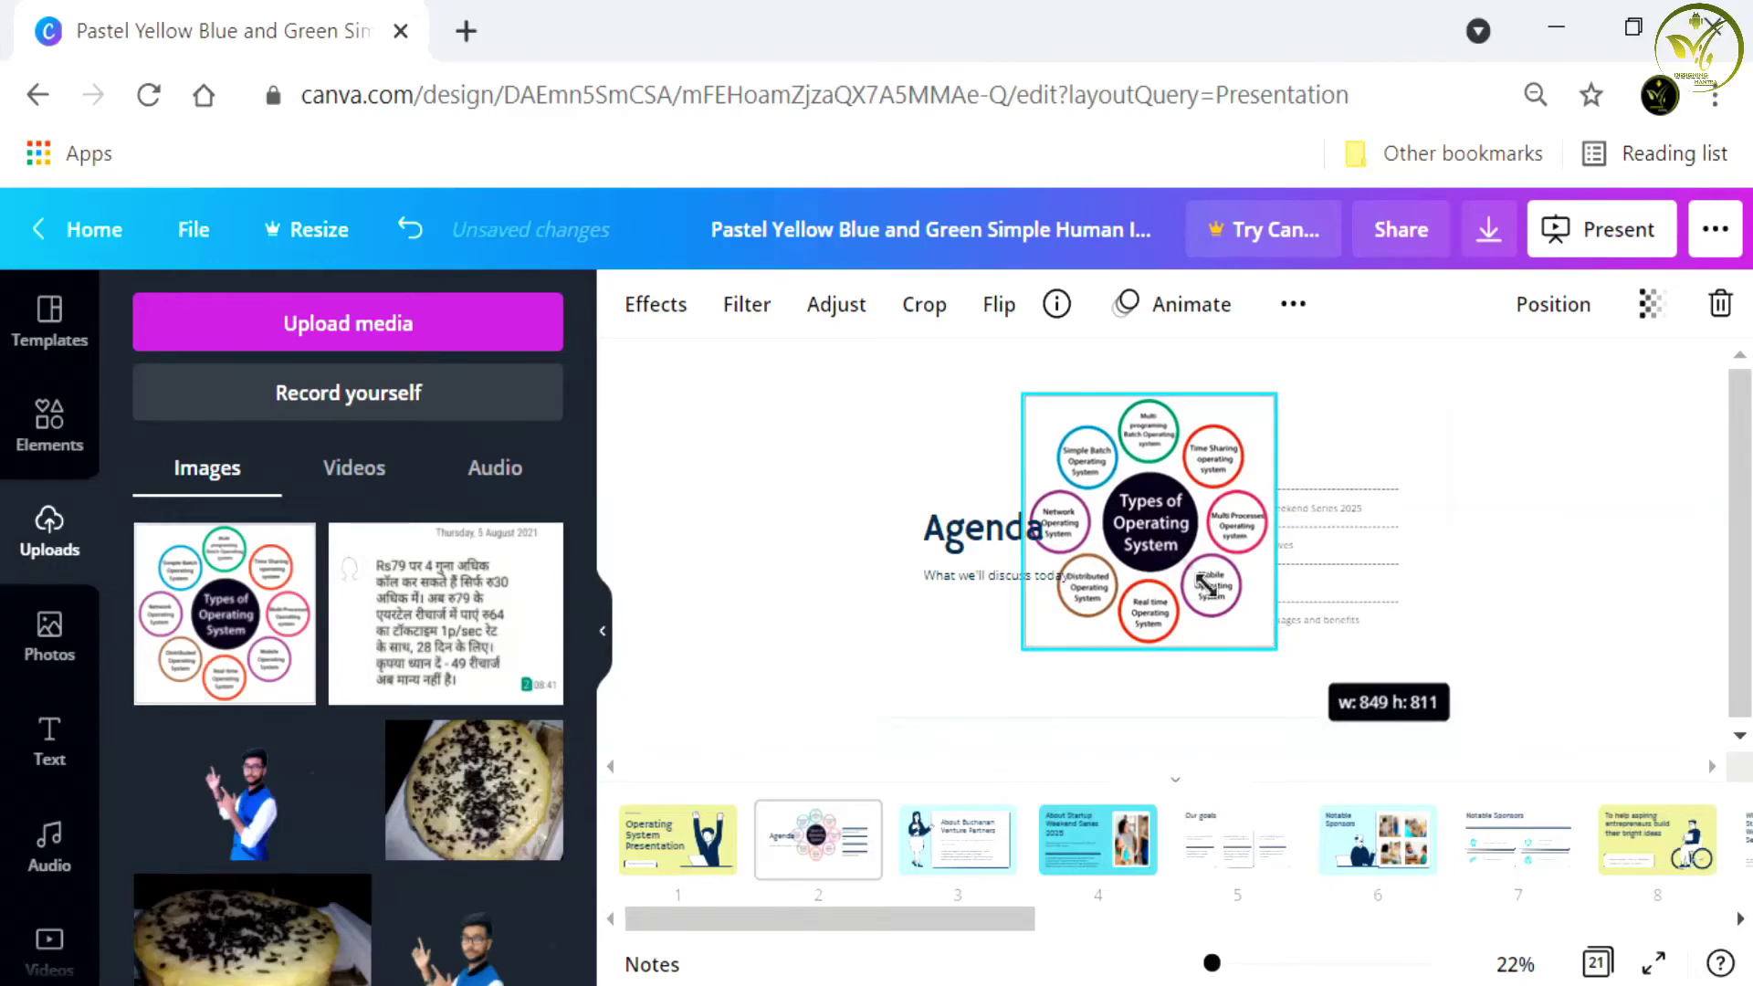
pyautogui.moveTo(1171, 548)
pyautogui.mouseDown()
pyautogui.moveTo(1294, 557)
pyautogui.moveTo(1244, 585)
pyautogui.mouseUp()
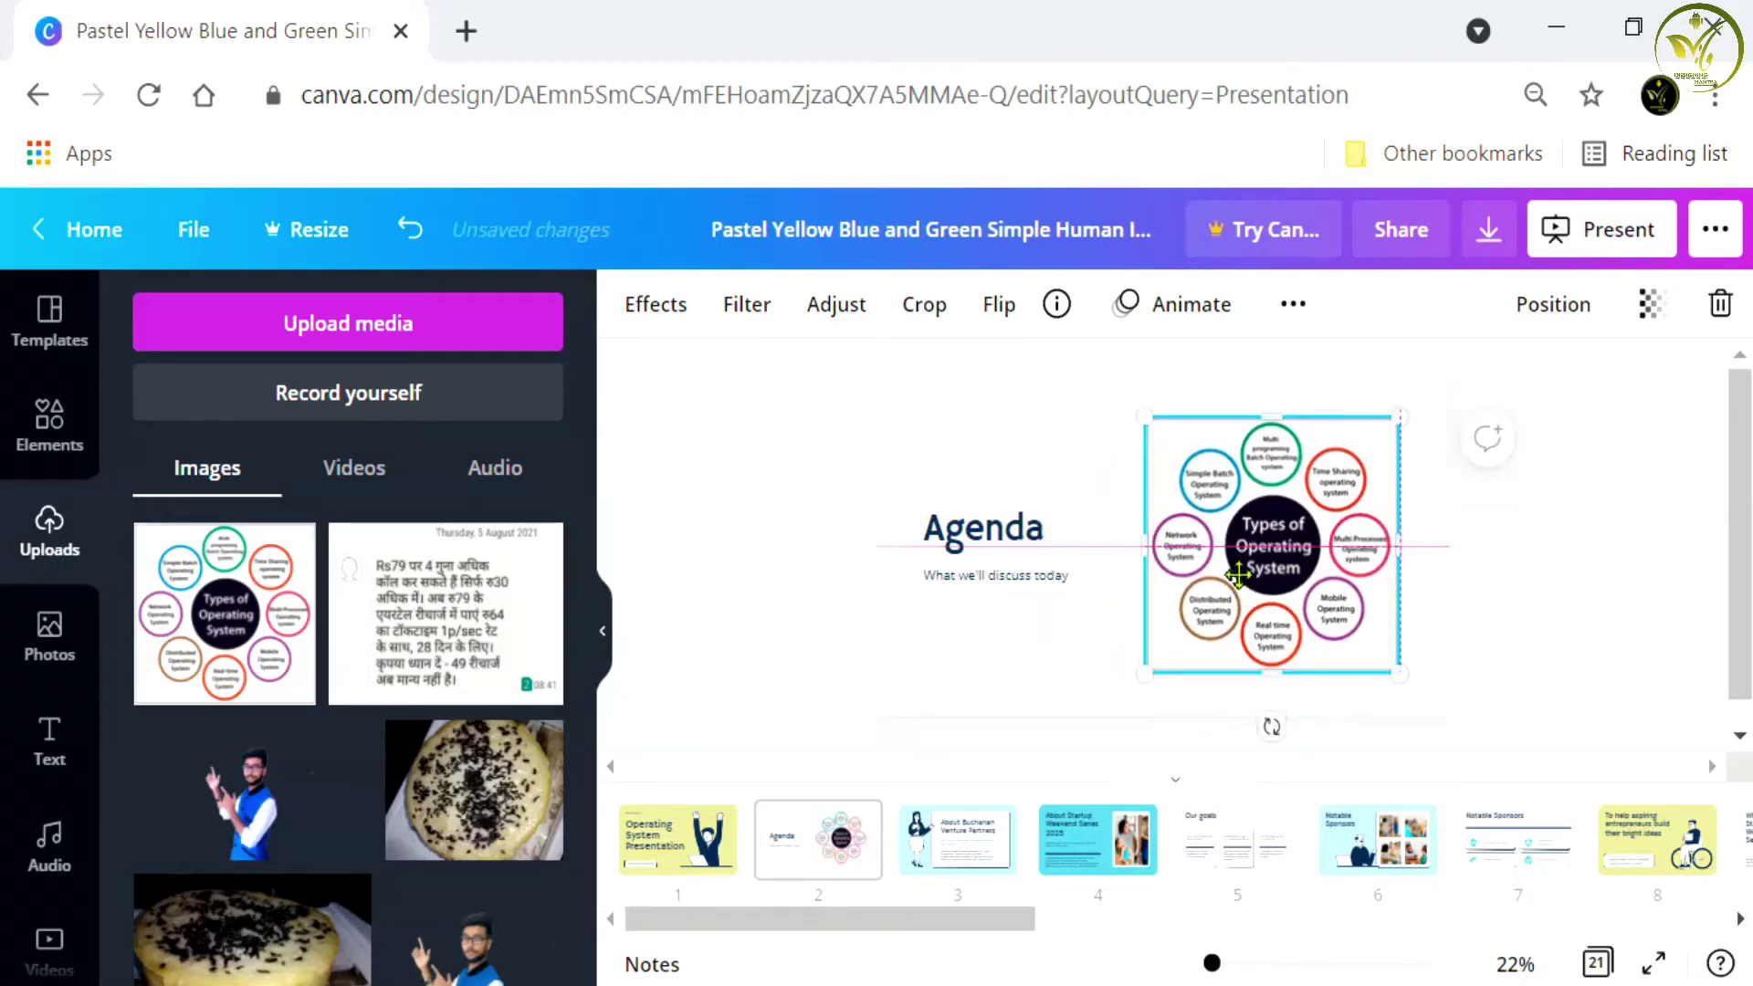
pyautogui.click(975, 477)
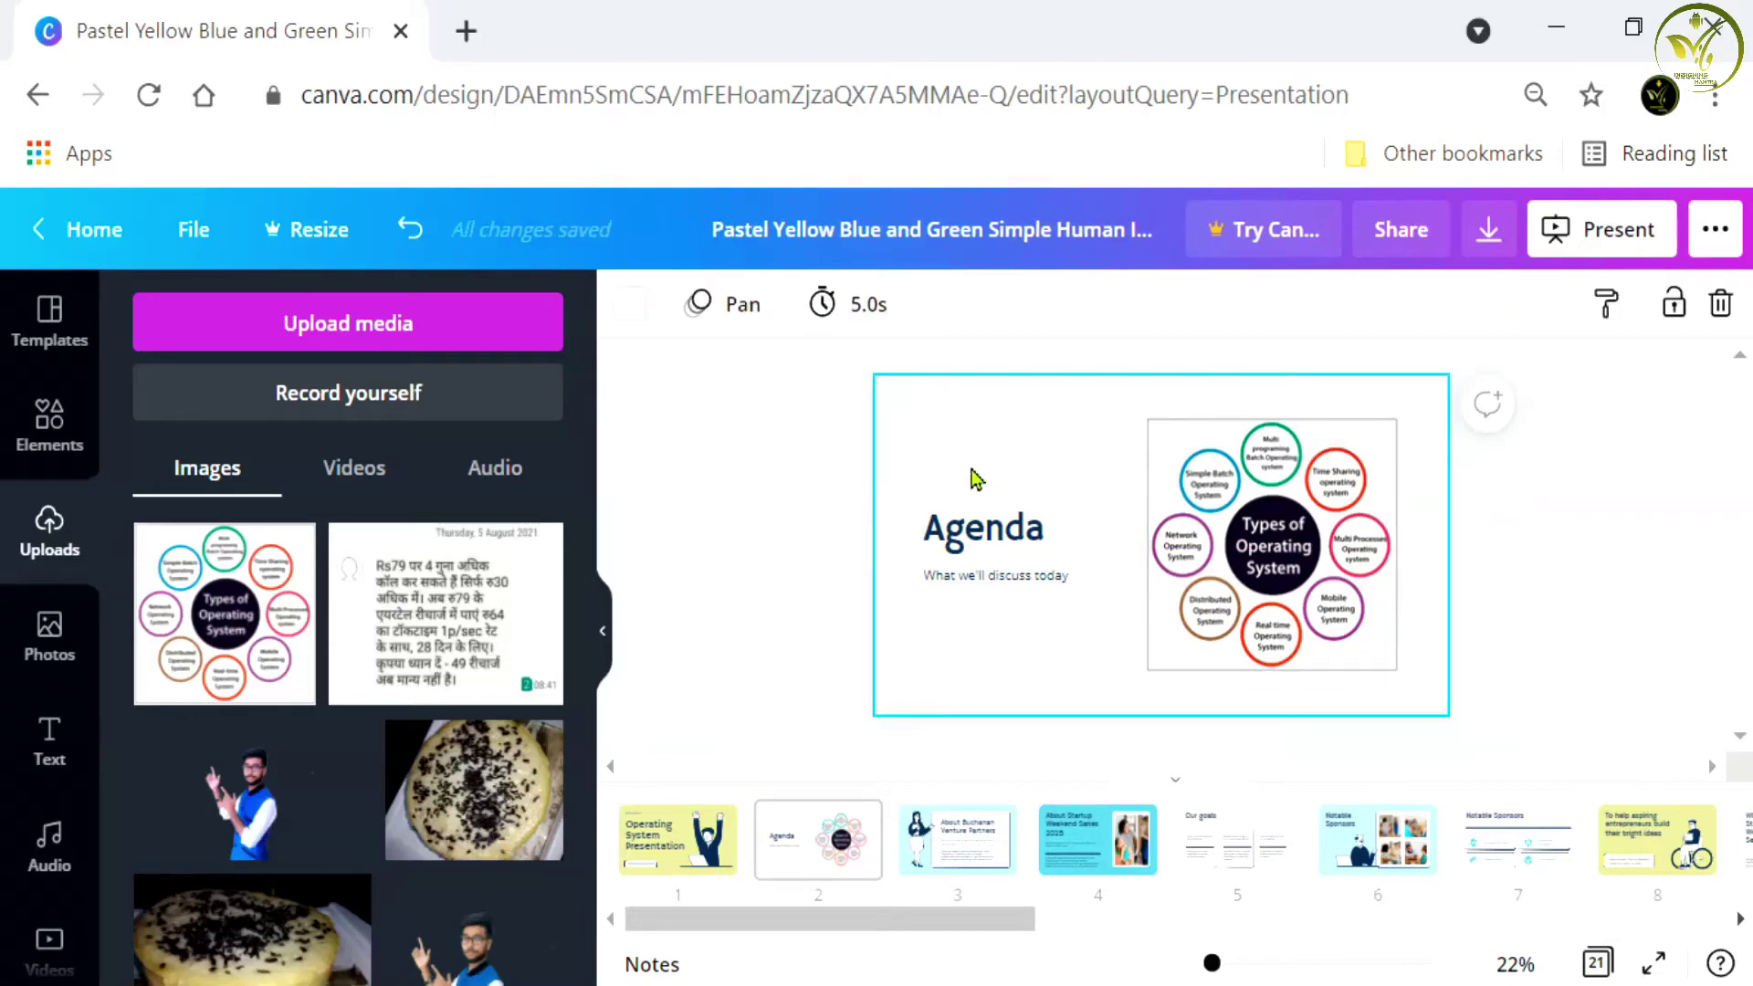
# Step: Give the Agenda slide a light-cyan background from the Document Colours swatches
pyautogui.click(1633, 499)
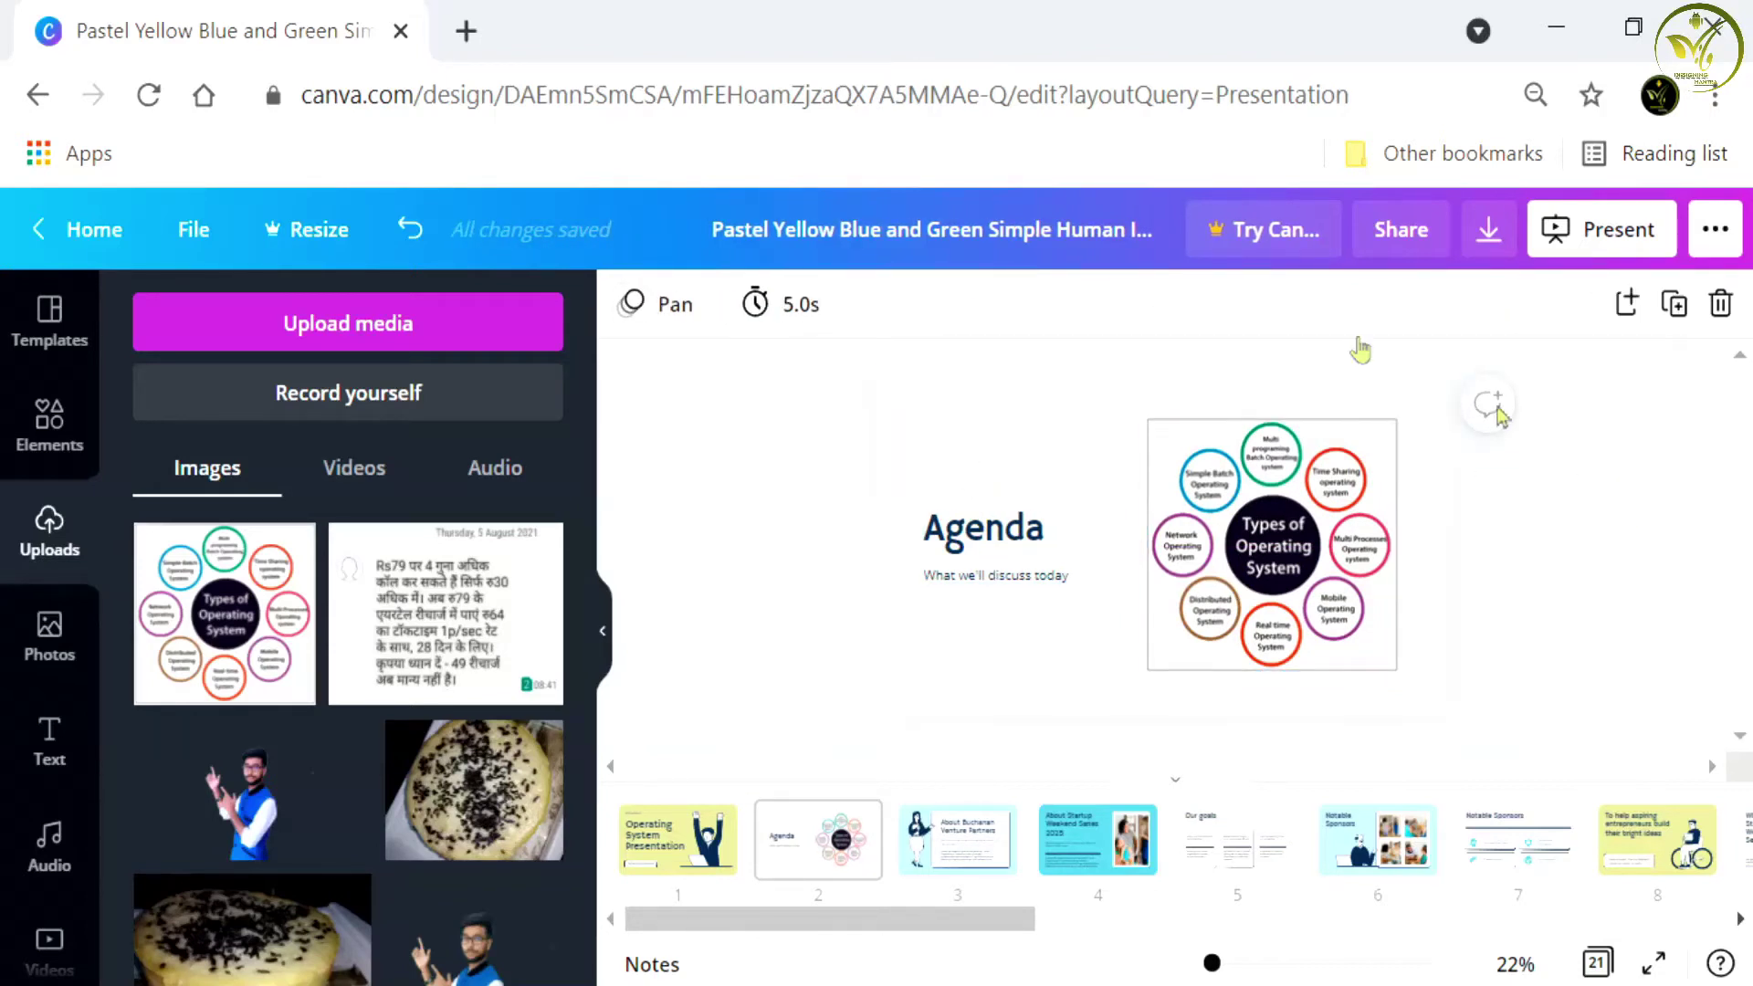
pyautogui.click(975, 440)
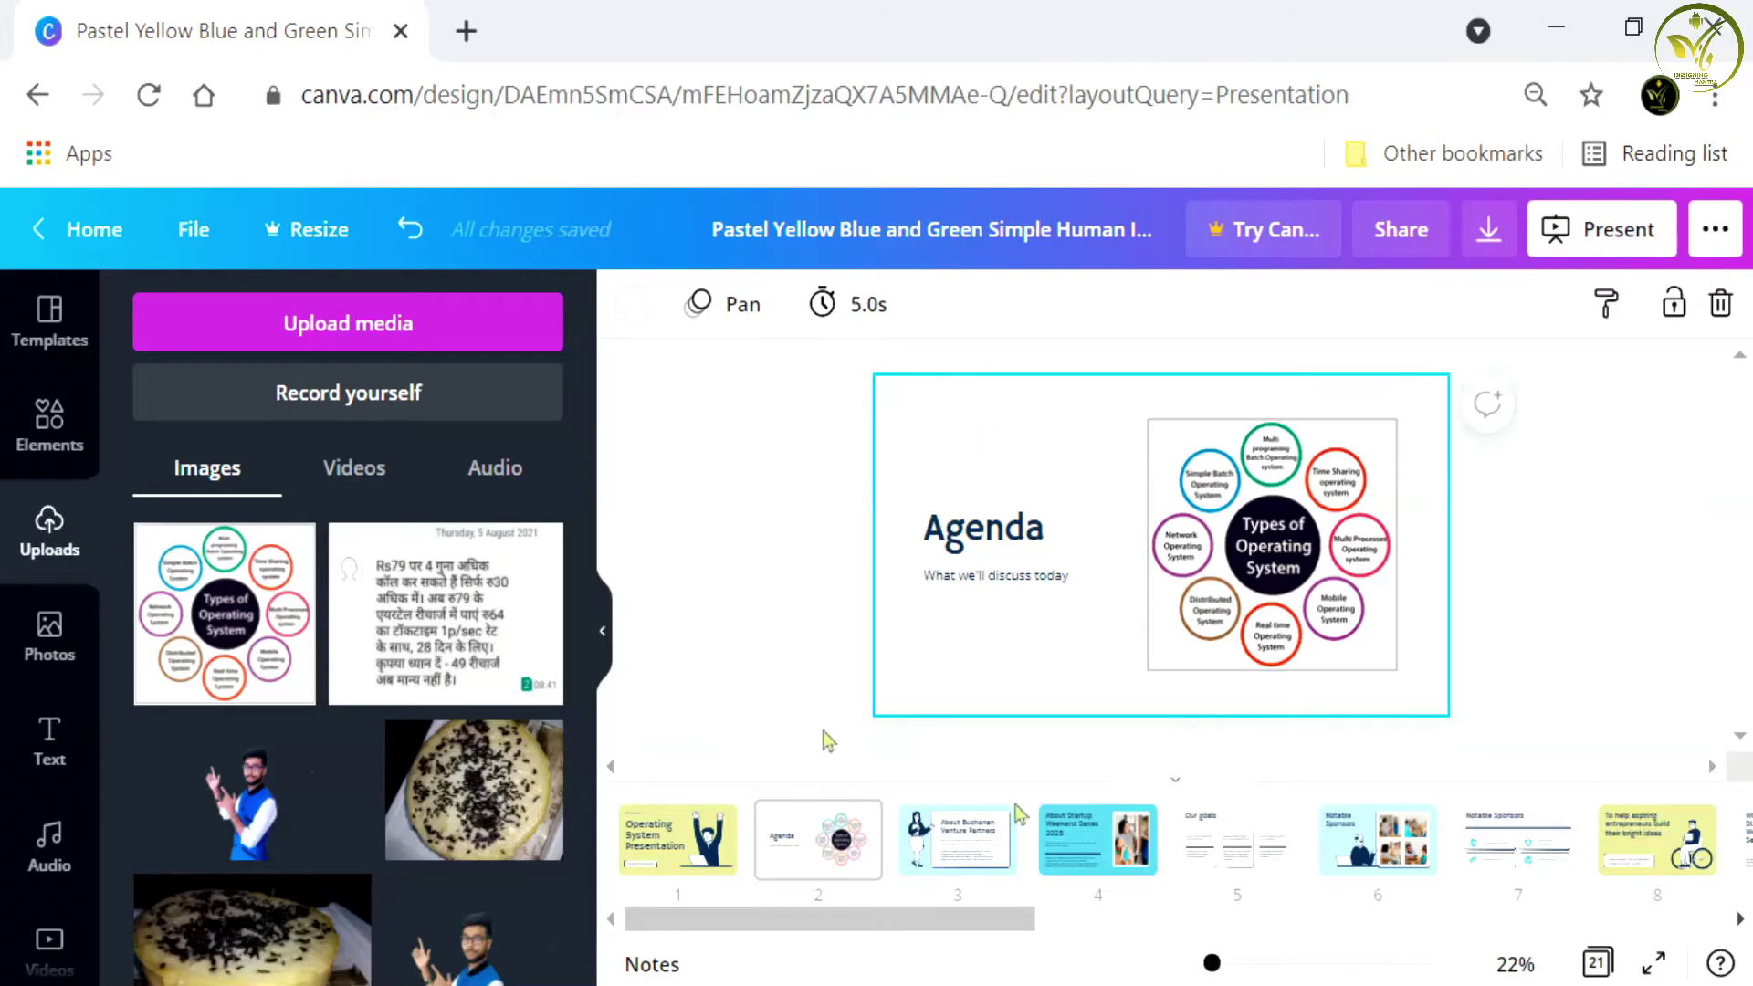
pyautogui.click(645, 308)
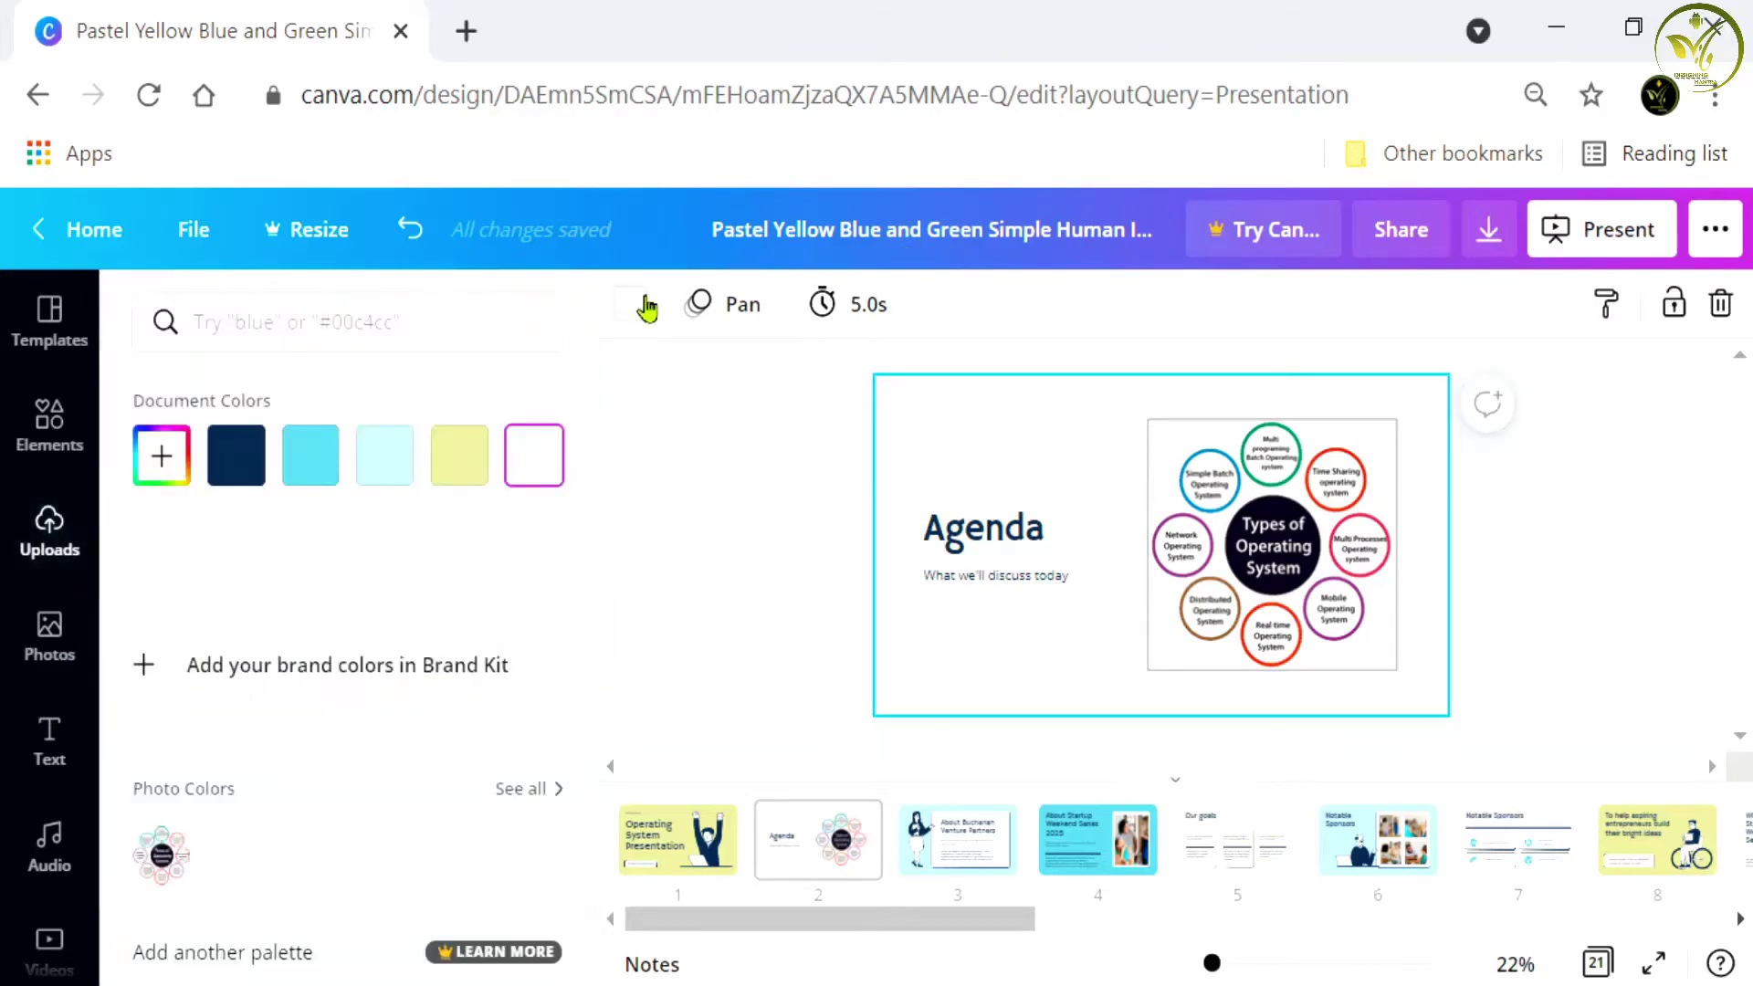
pyautogui.click(249, 453)
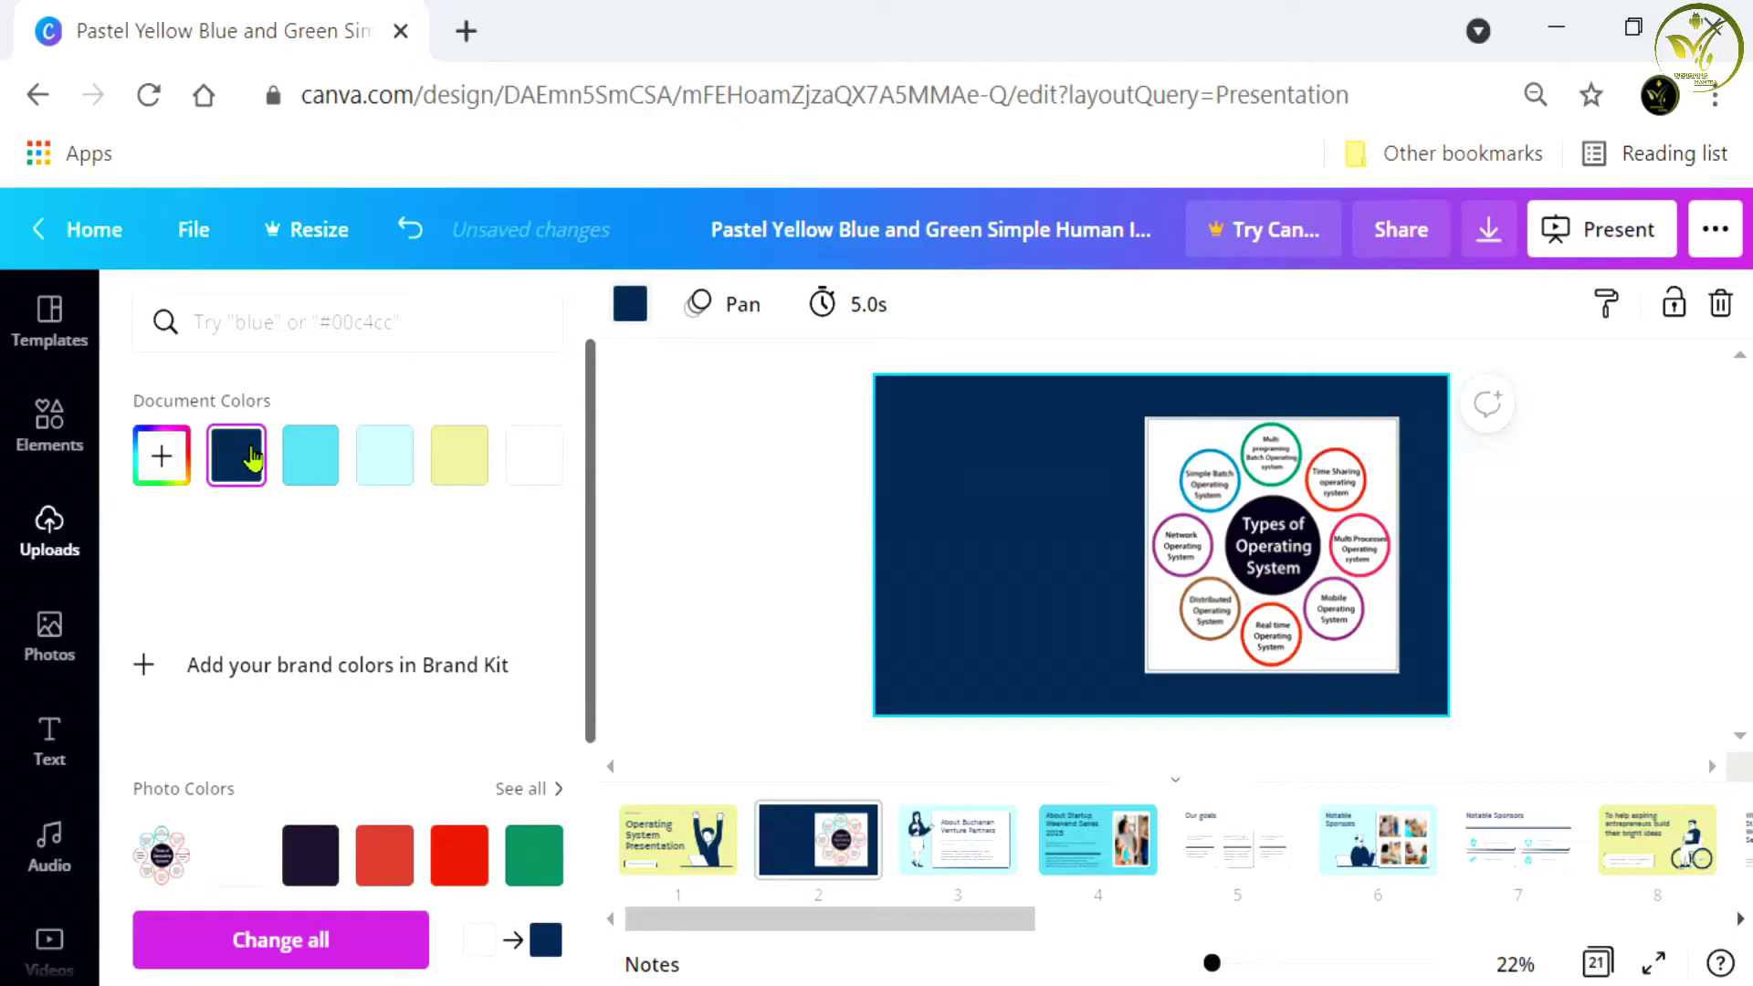
pyautogui.click(318, 461)
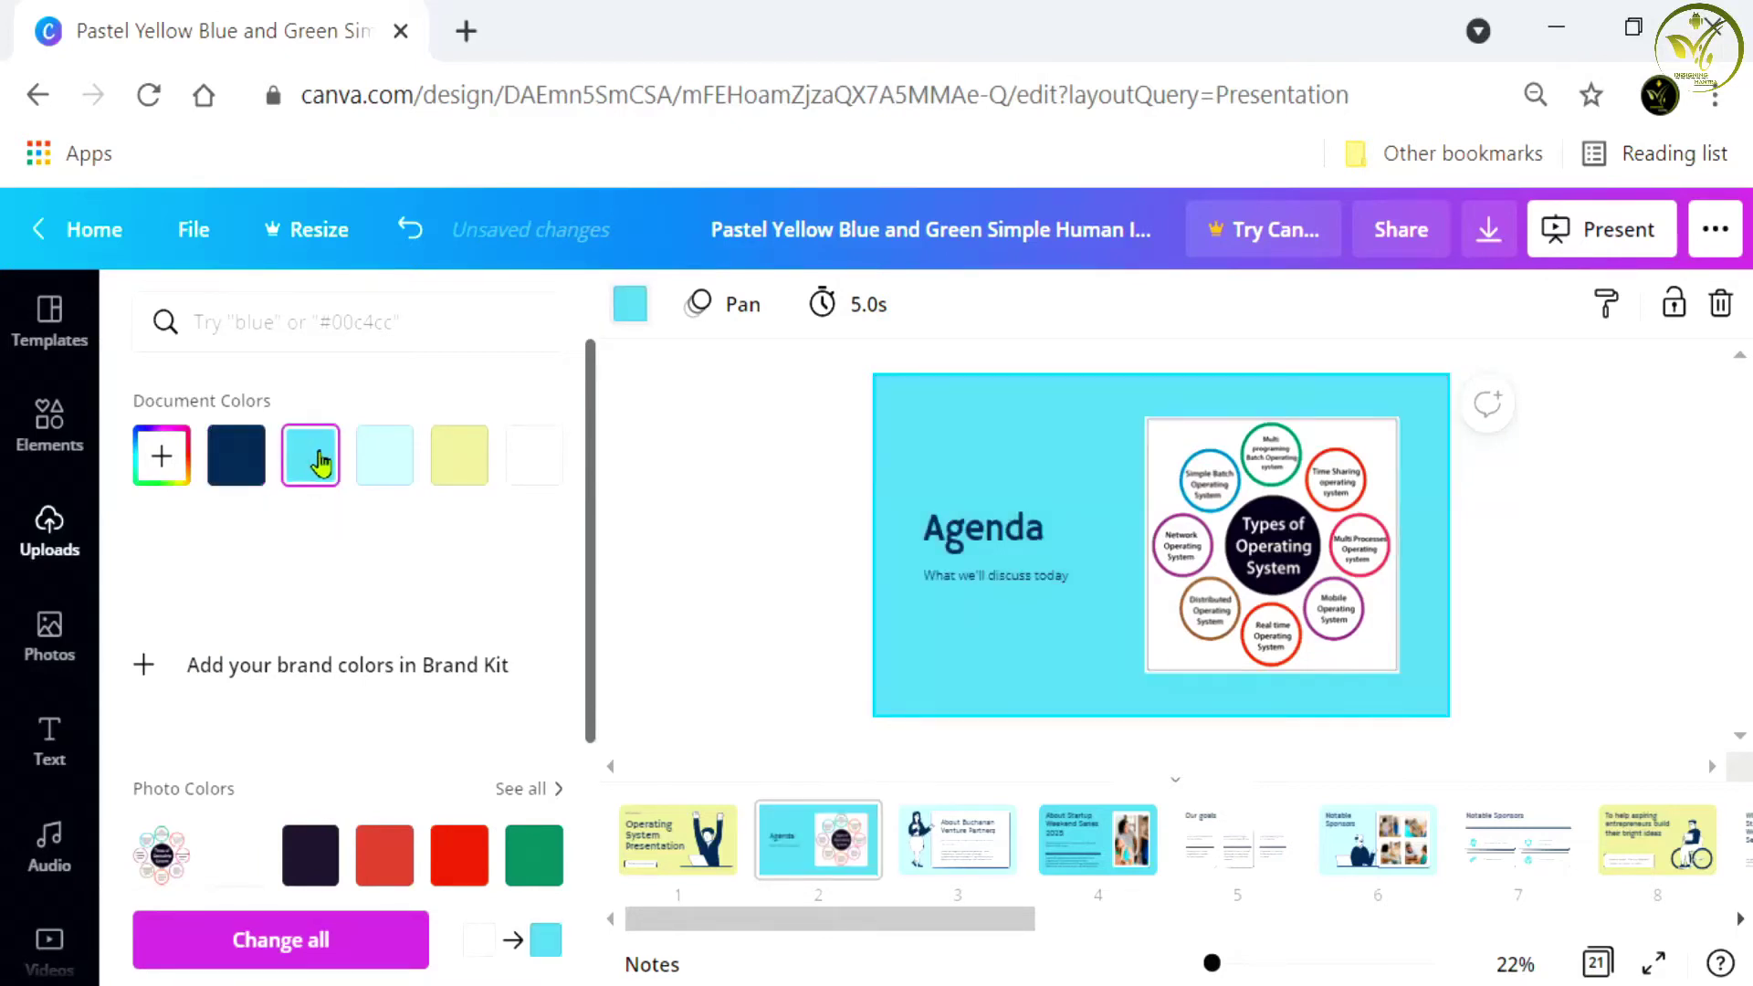
pyautogui.click(384, 479)
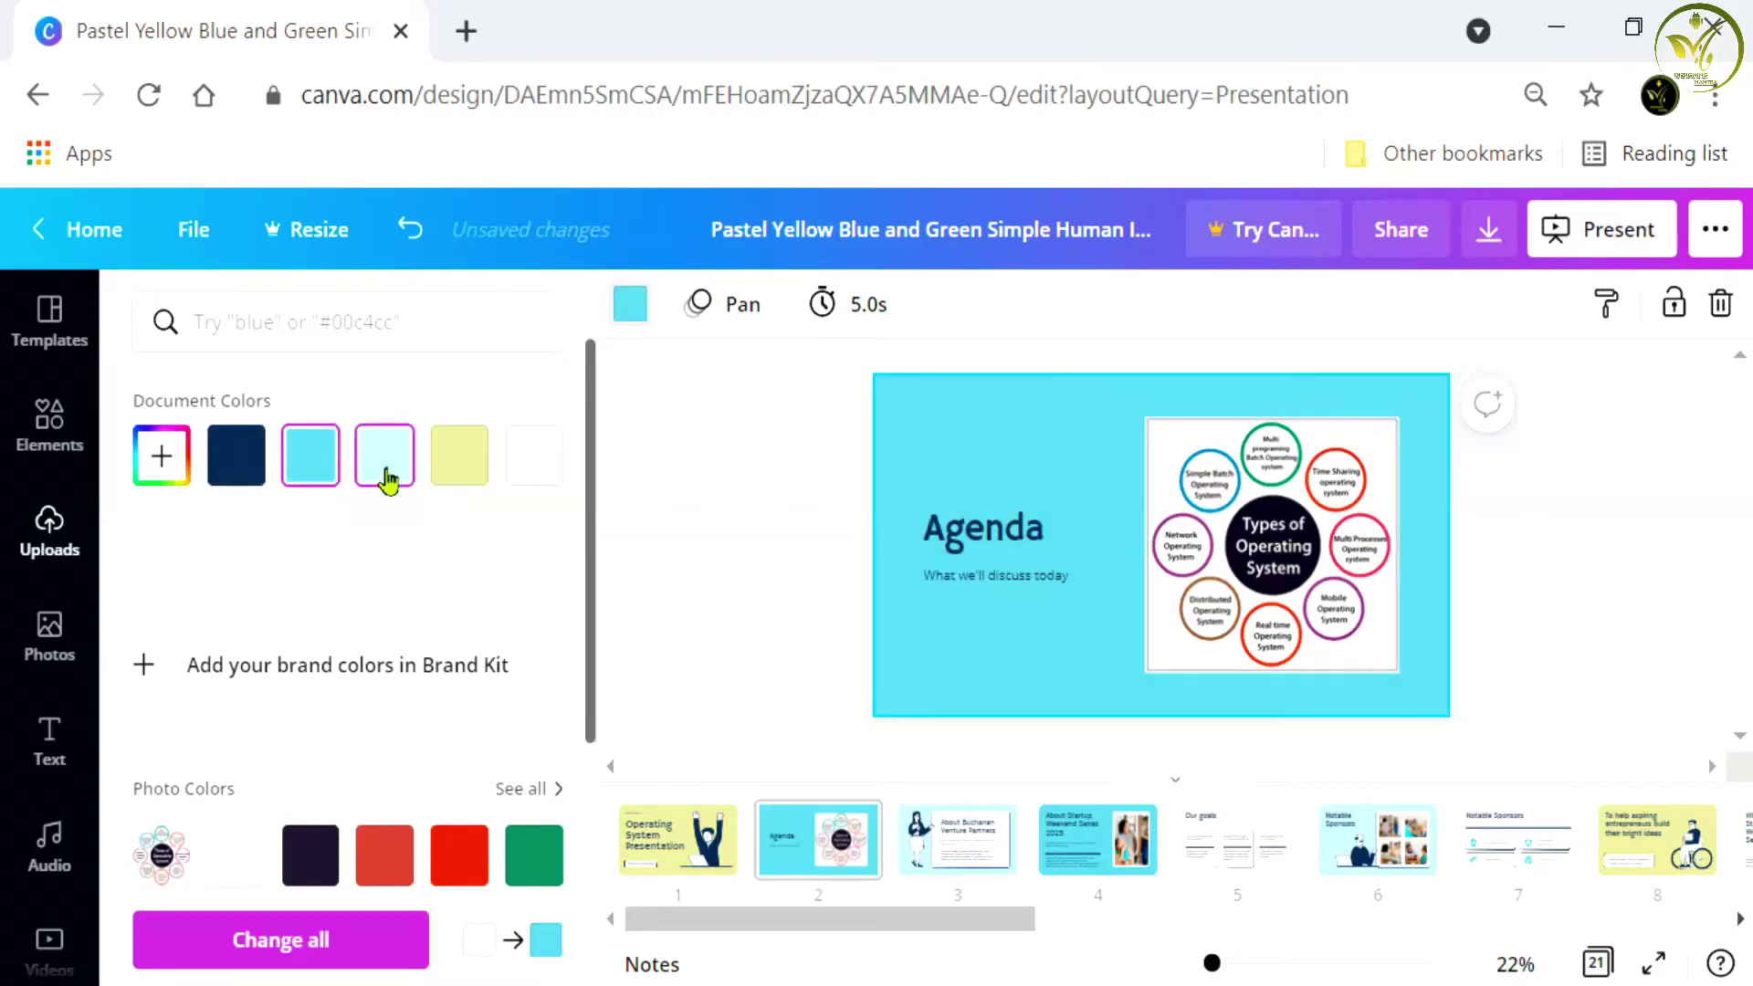
# Step: Set the Agenda slide's duration to 4.0s, then open slide 3
pyautogui.click(868, 310)
pyautogui.click(968, 407)
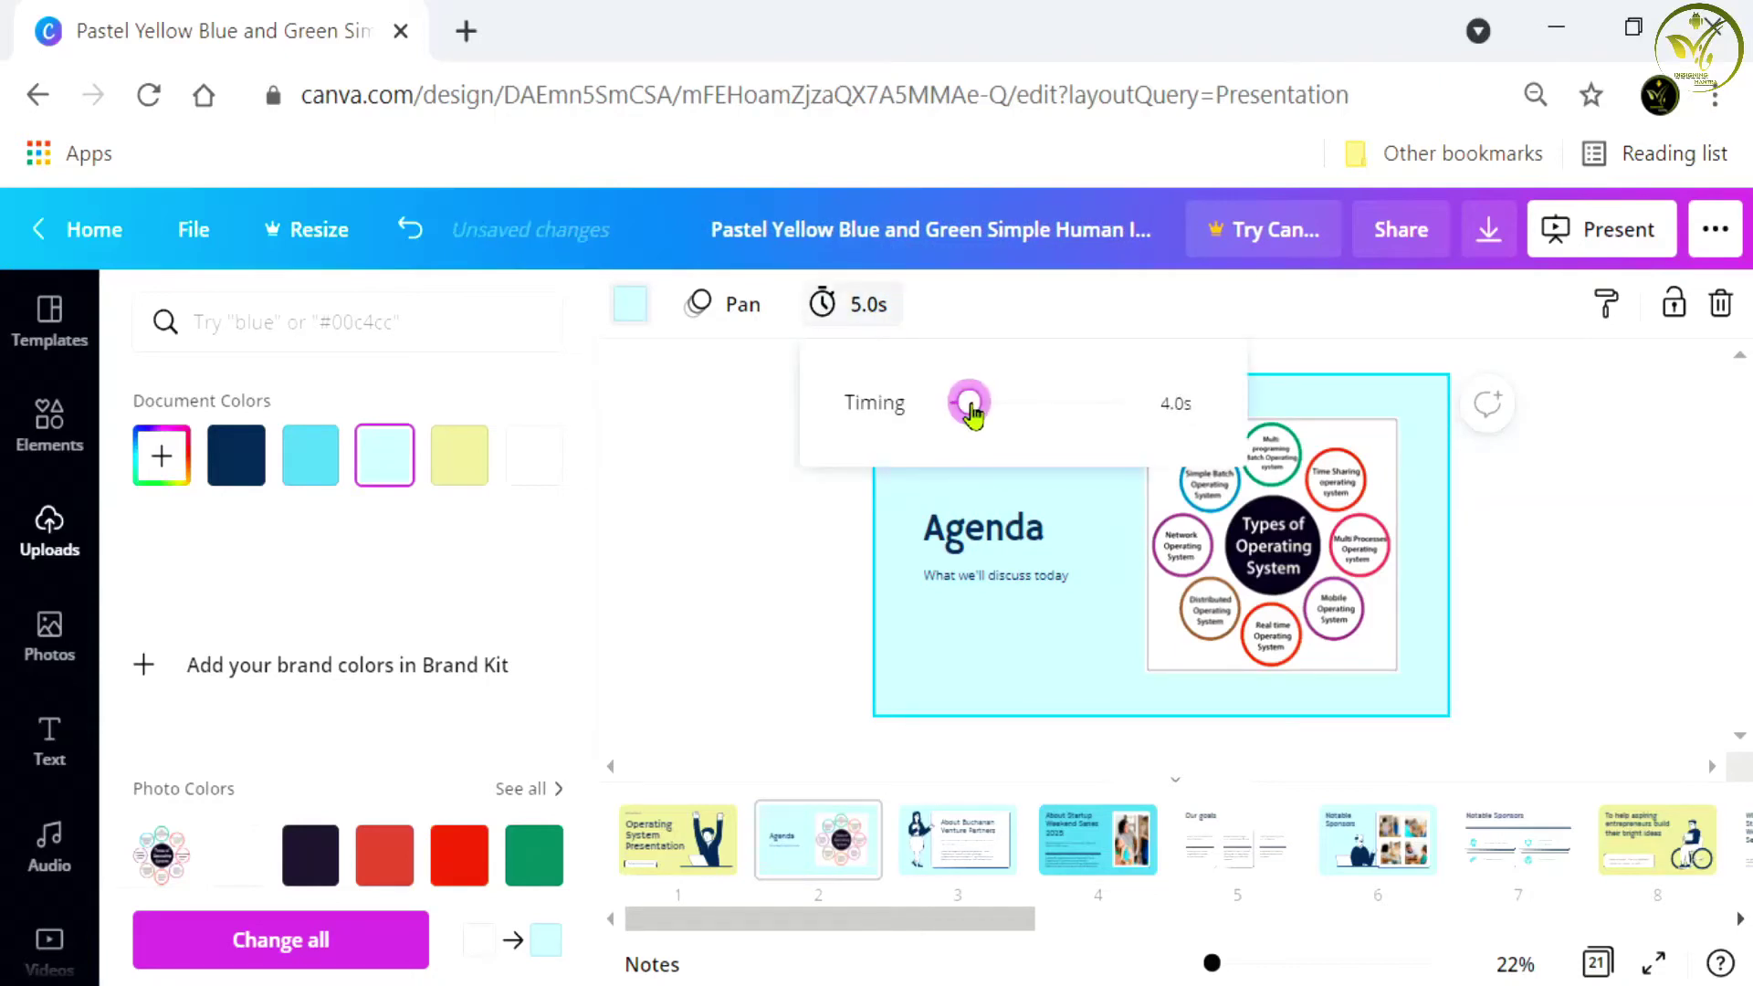
pyautogui.click(1533, 589)
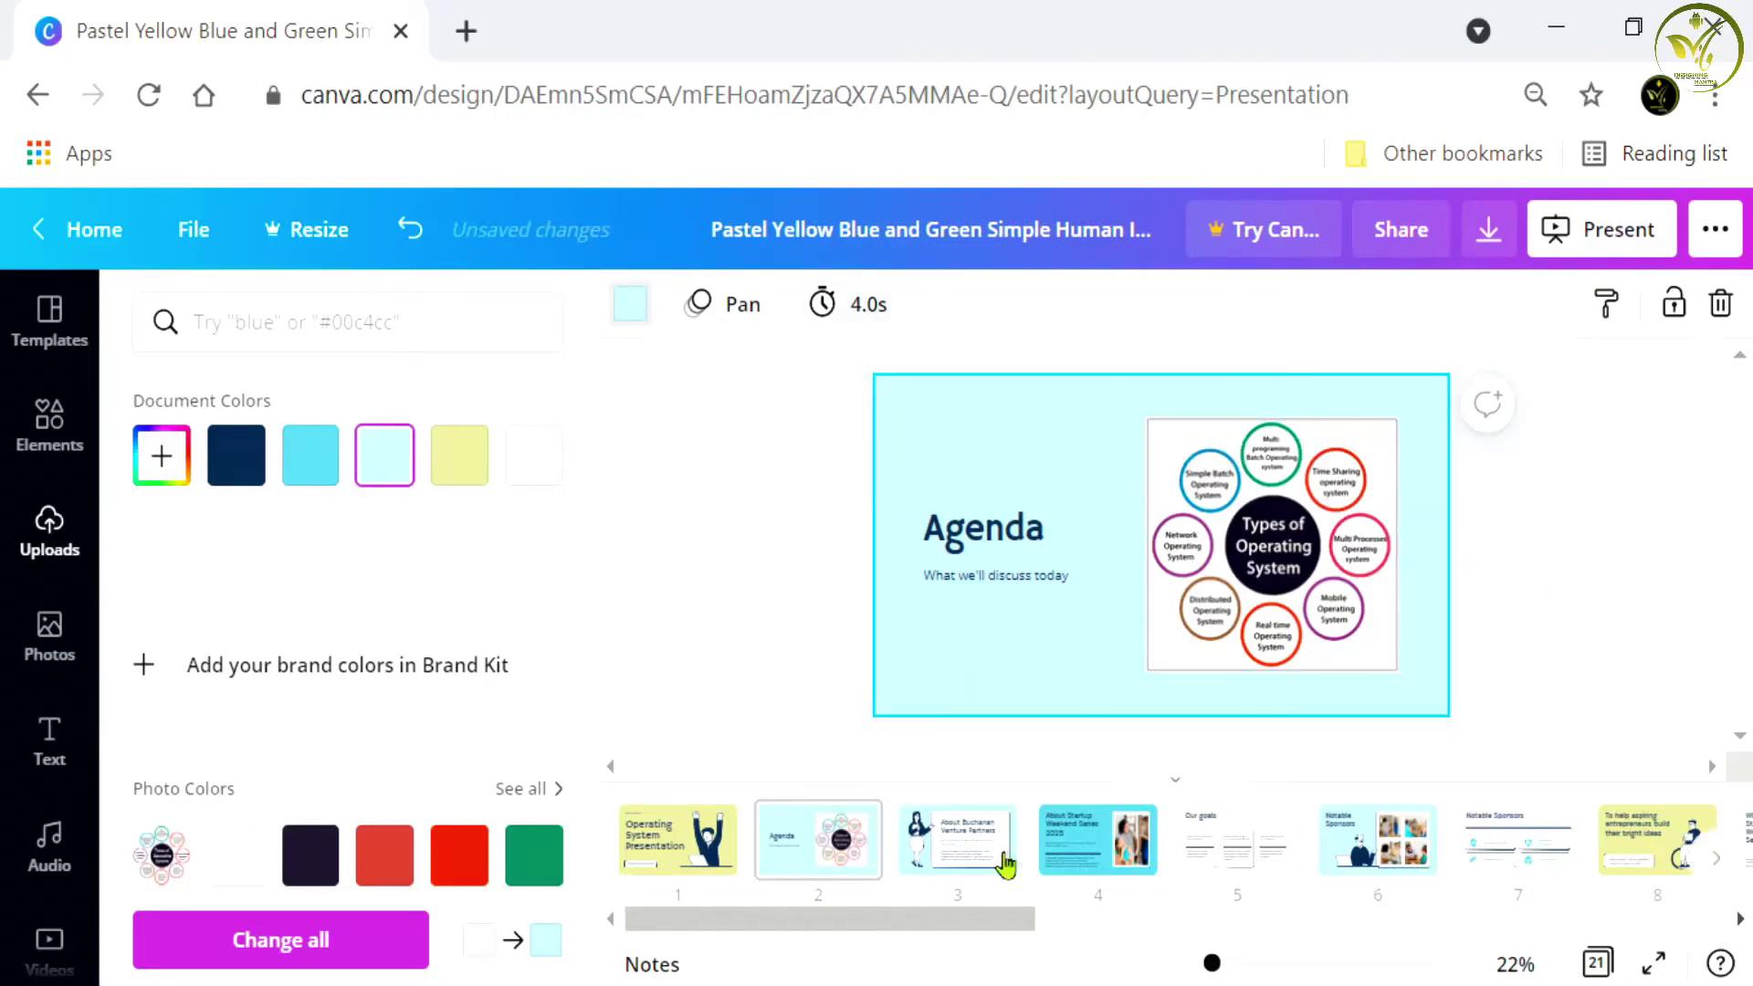
pyautogui.click(977, 863)
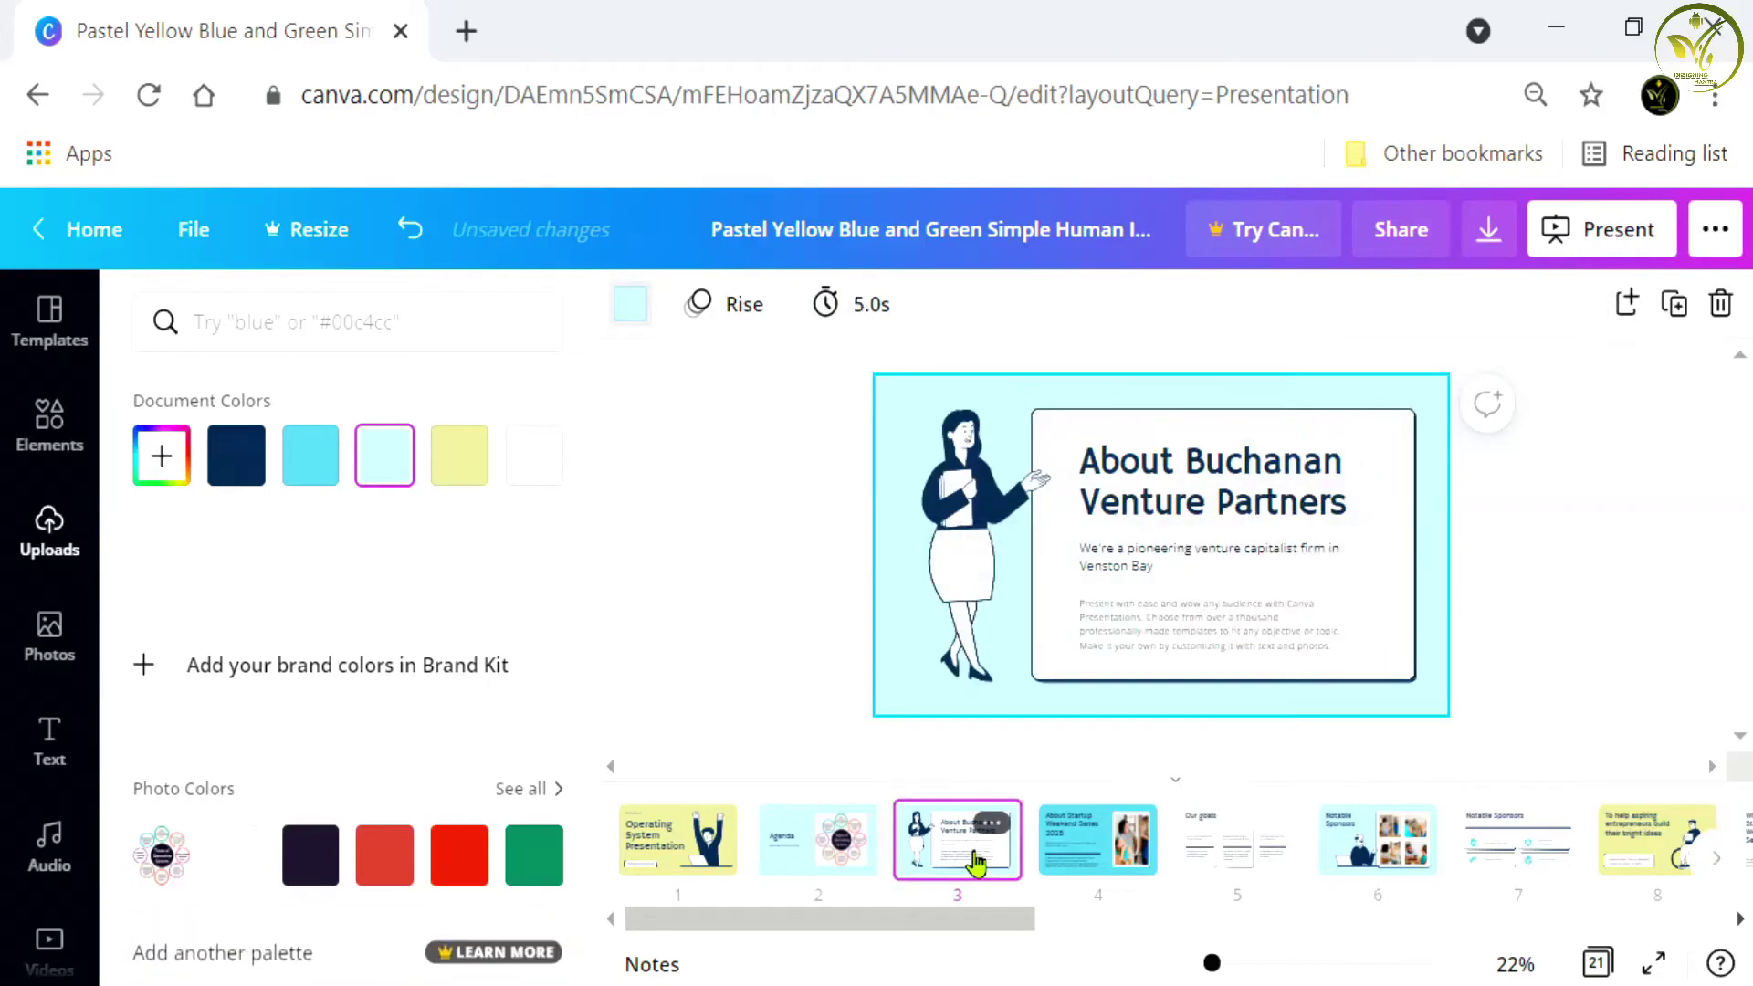
# Step: Inspect slide 3's illustration, About Buchanan Venture Partners heading and body text
pyautogui.click(973, 568)
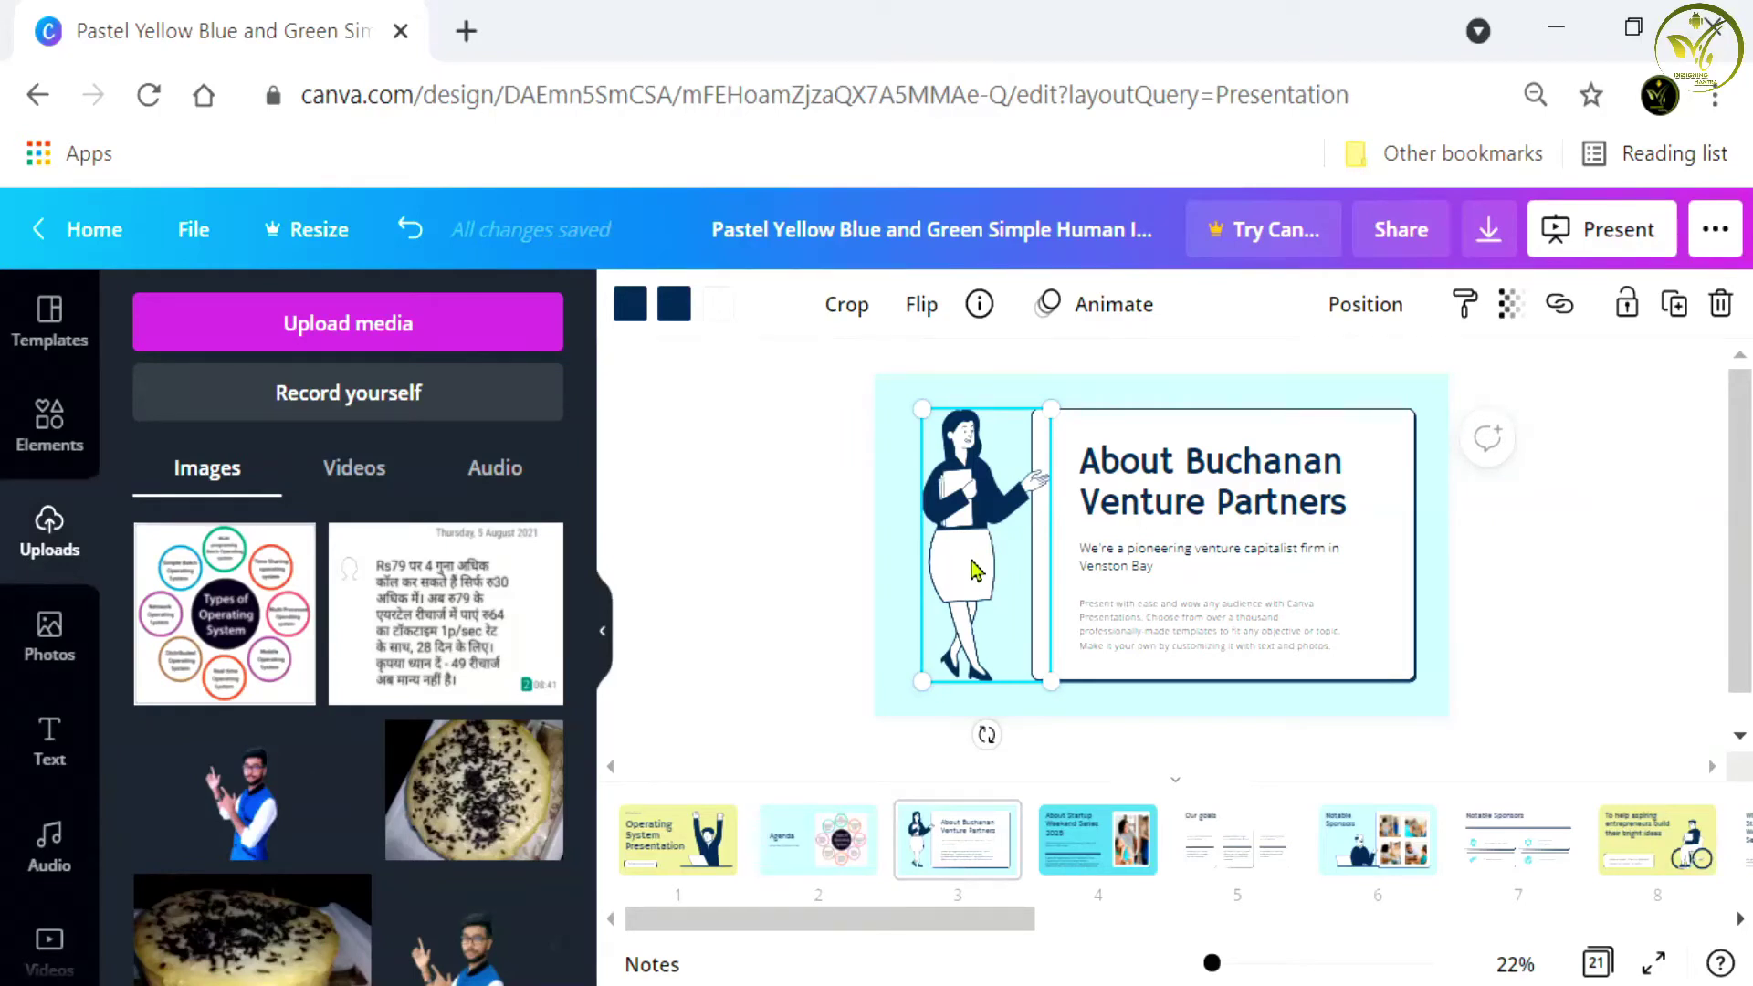
pyautogui.click(1214, 488)
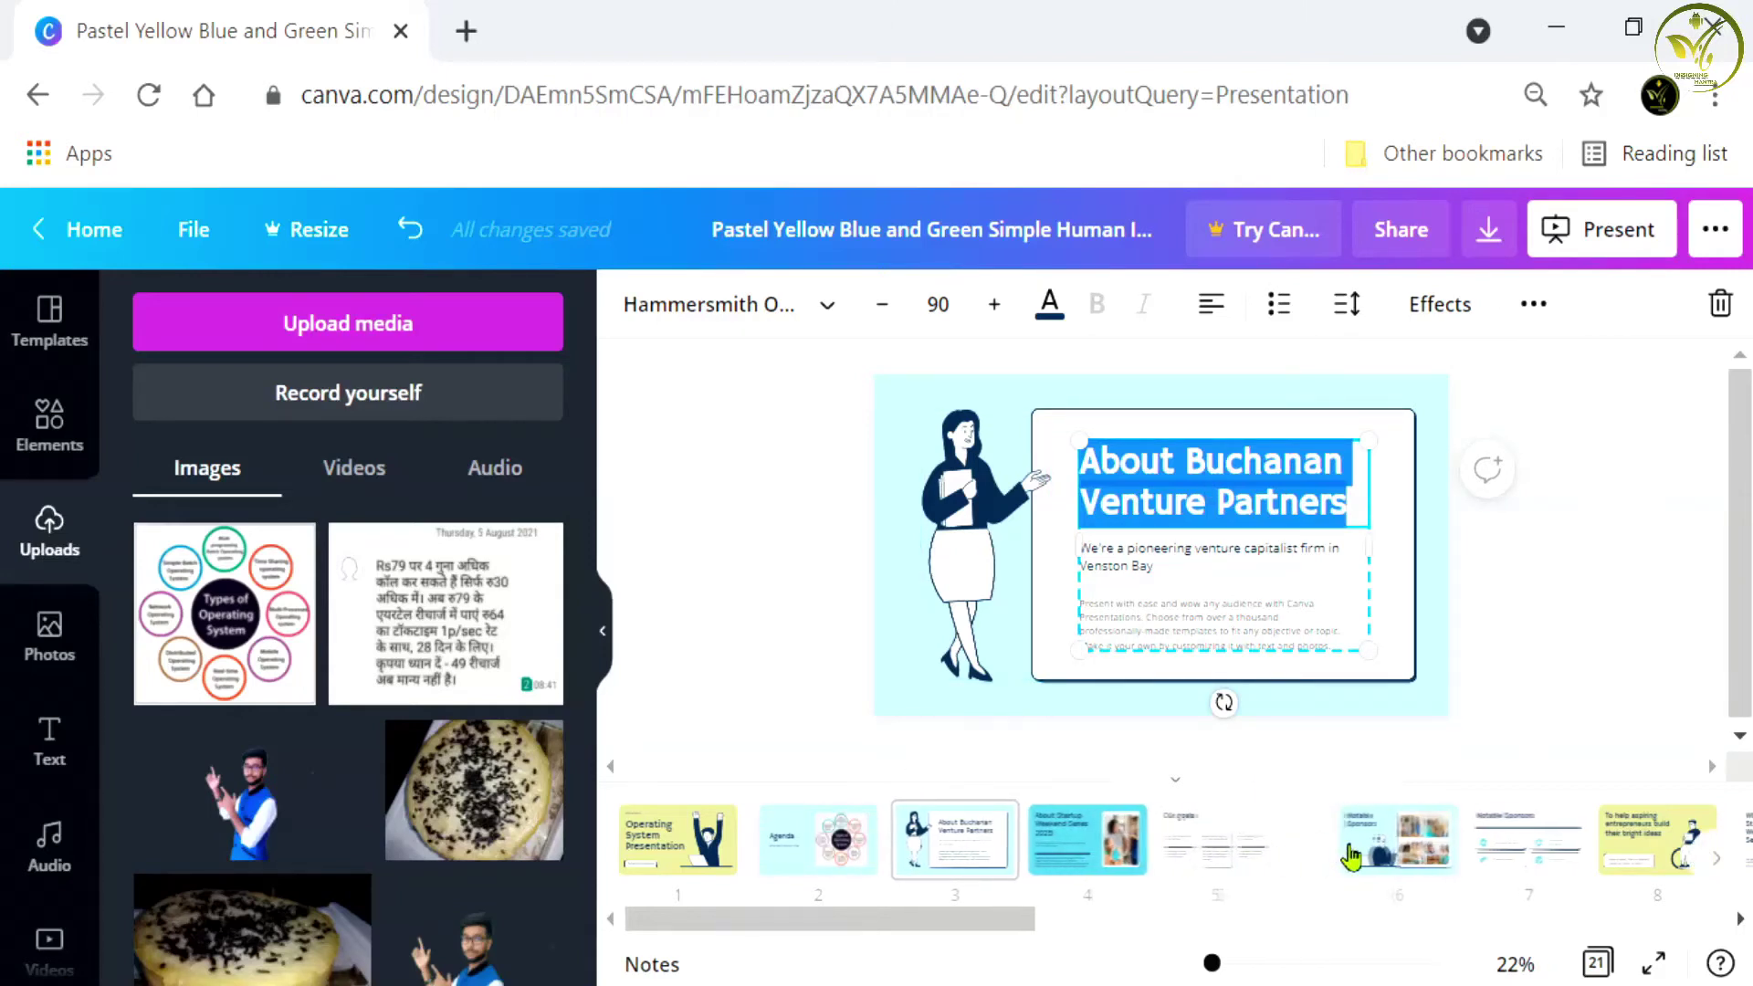
pyautogui.click(1252, 630)
pyautogui.click(1203, 510)
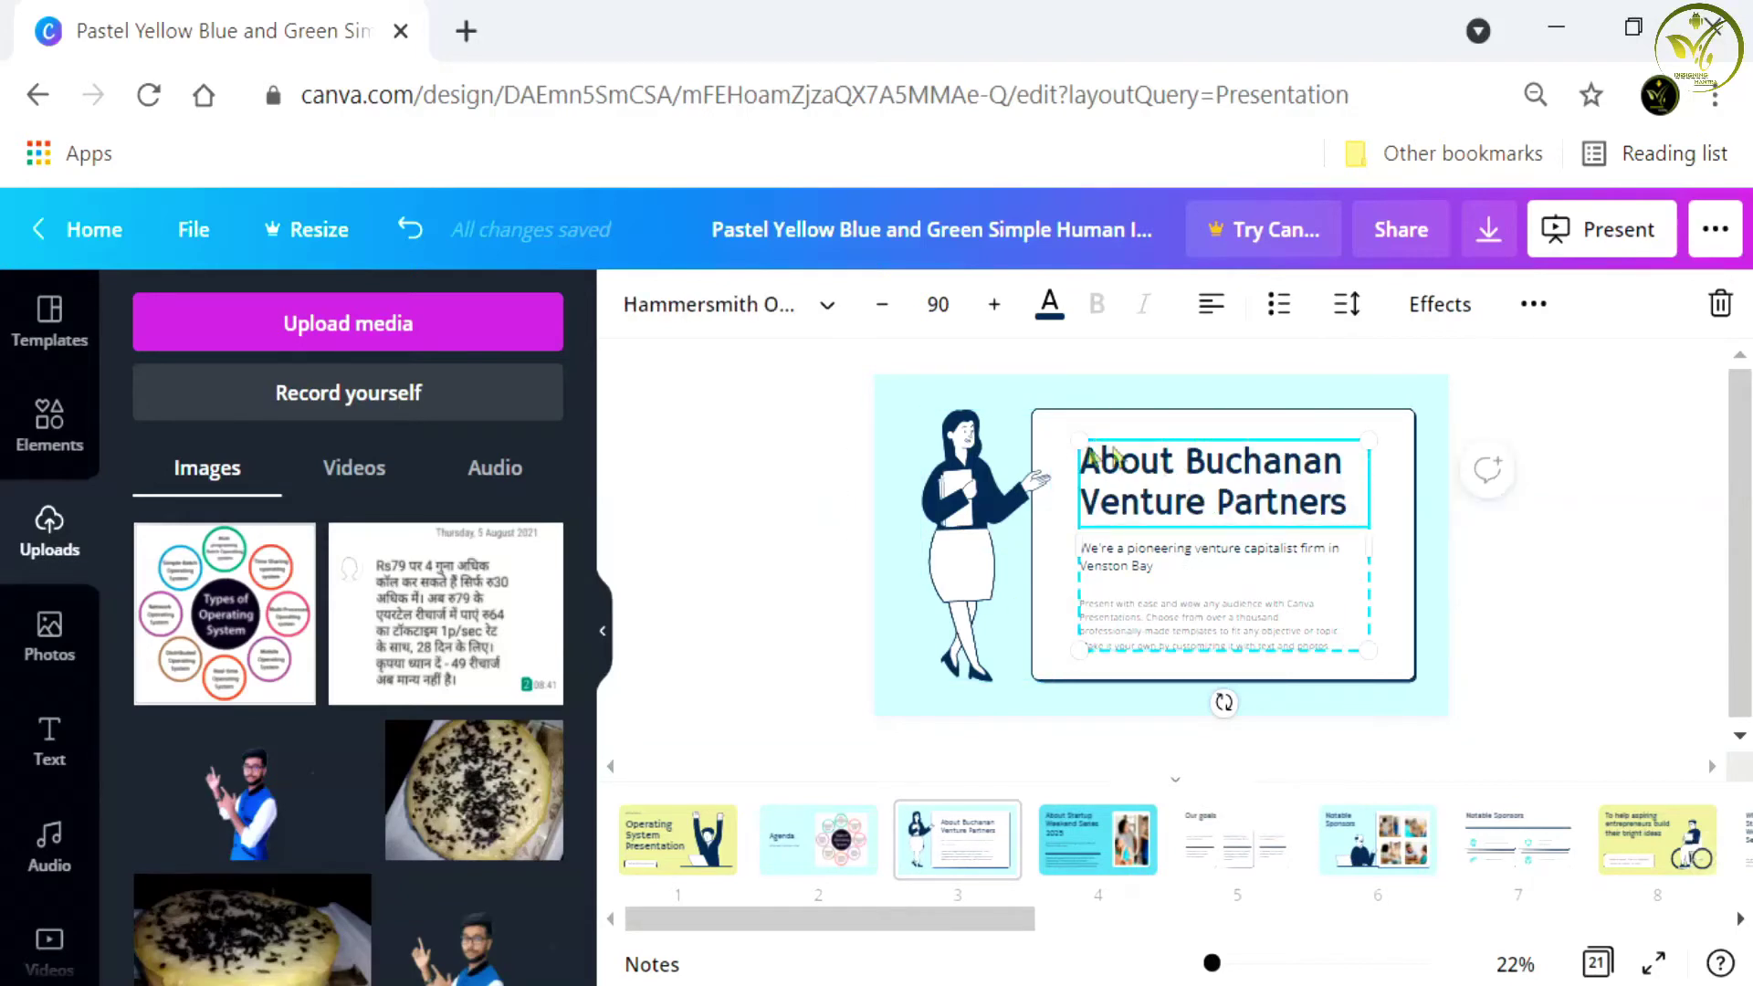
# Step: On the title slide, check the title and bring up the page animation choices
pyautogui.click(651, 862)
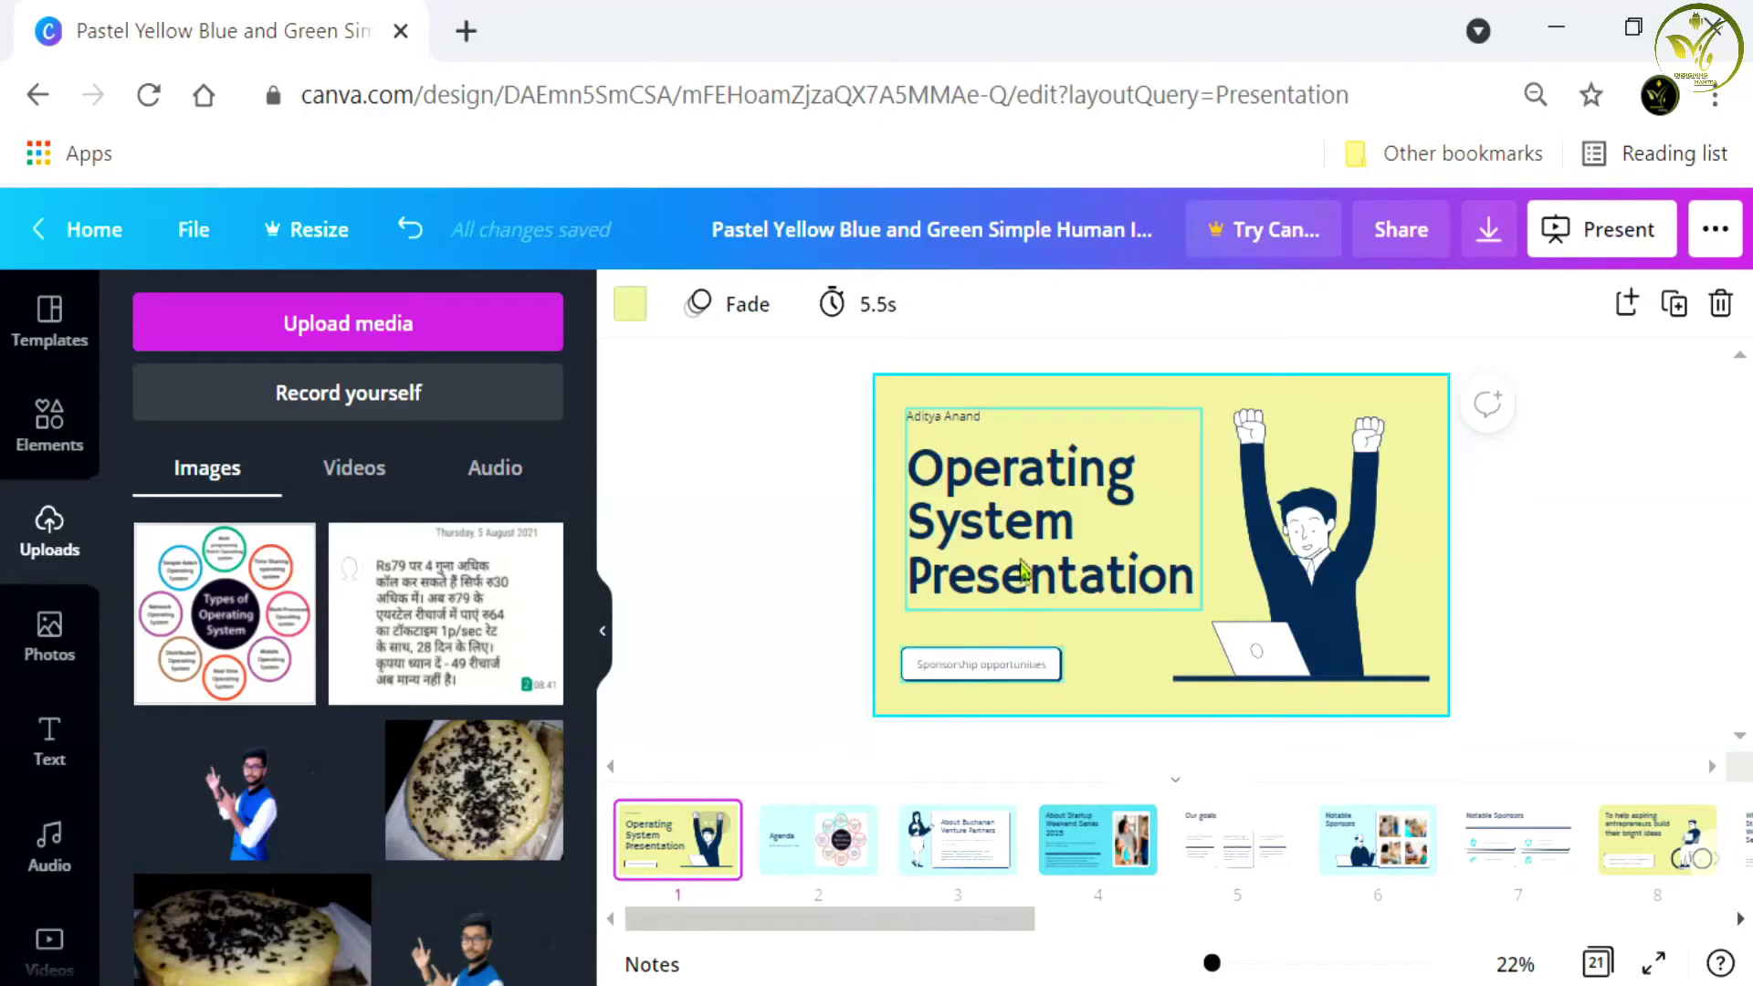
pyautogui.click(1029, 510)
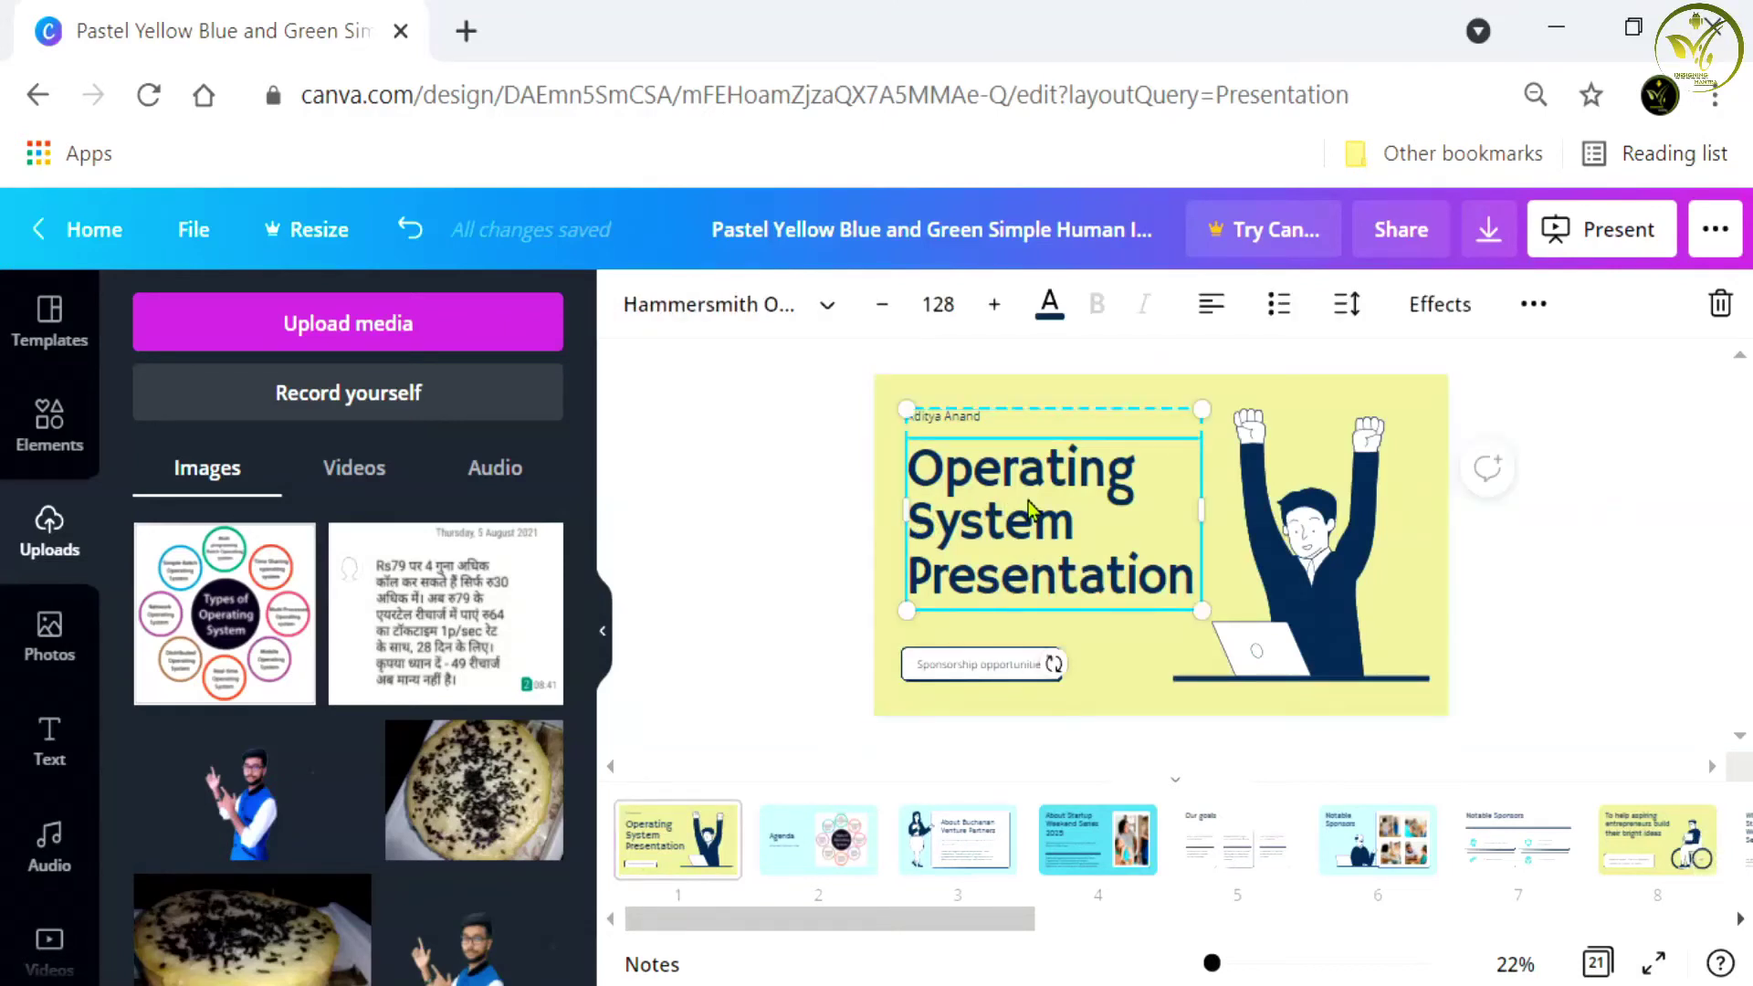
pyautogui.click(802, 438)
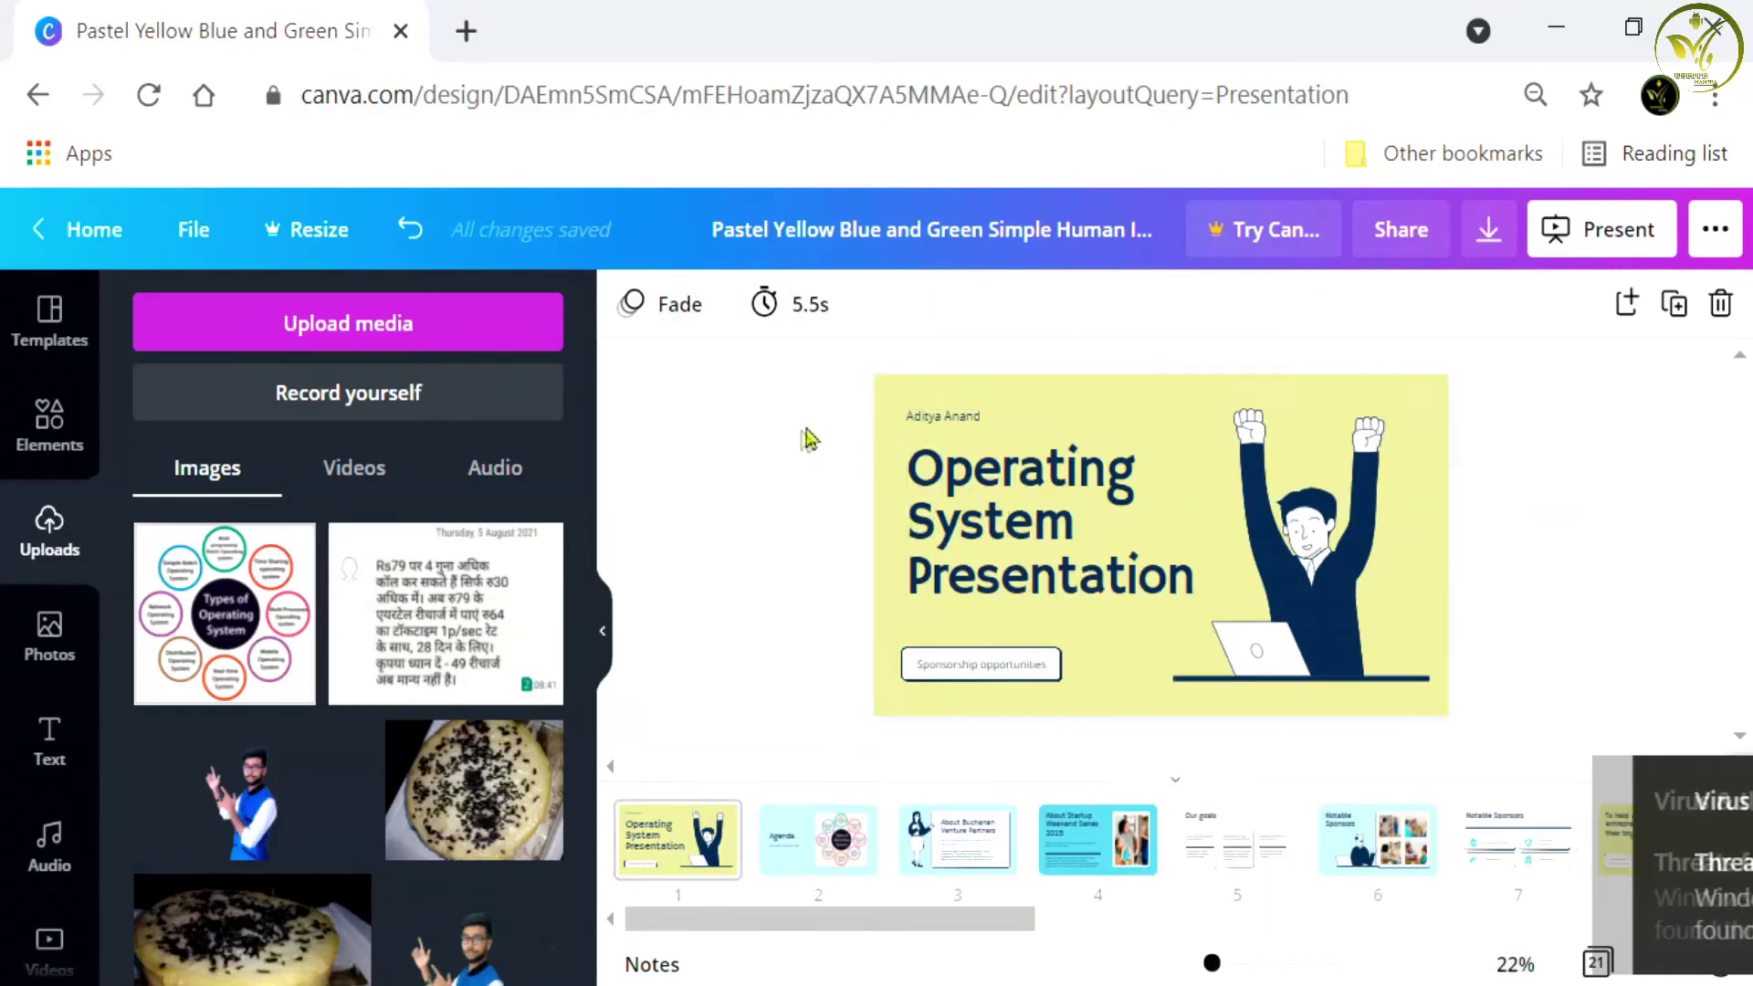
pyautogui.click(662, 310)
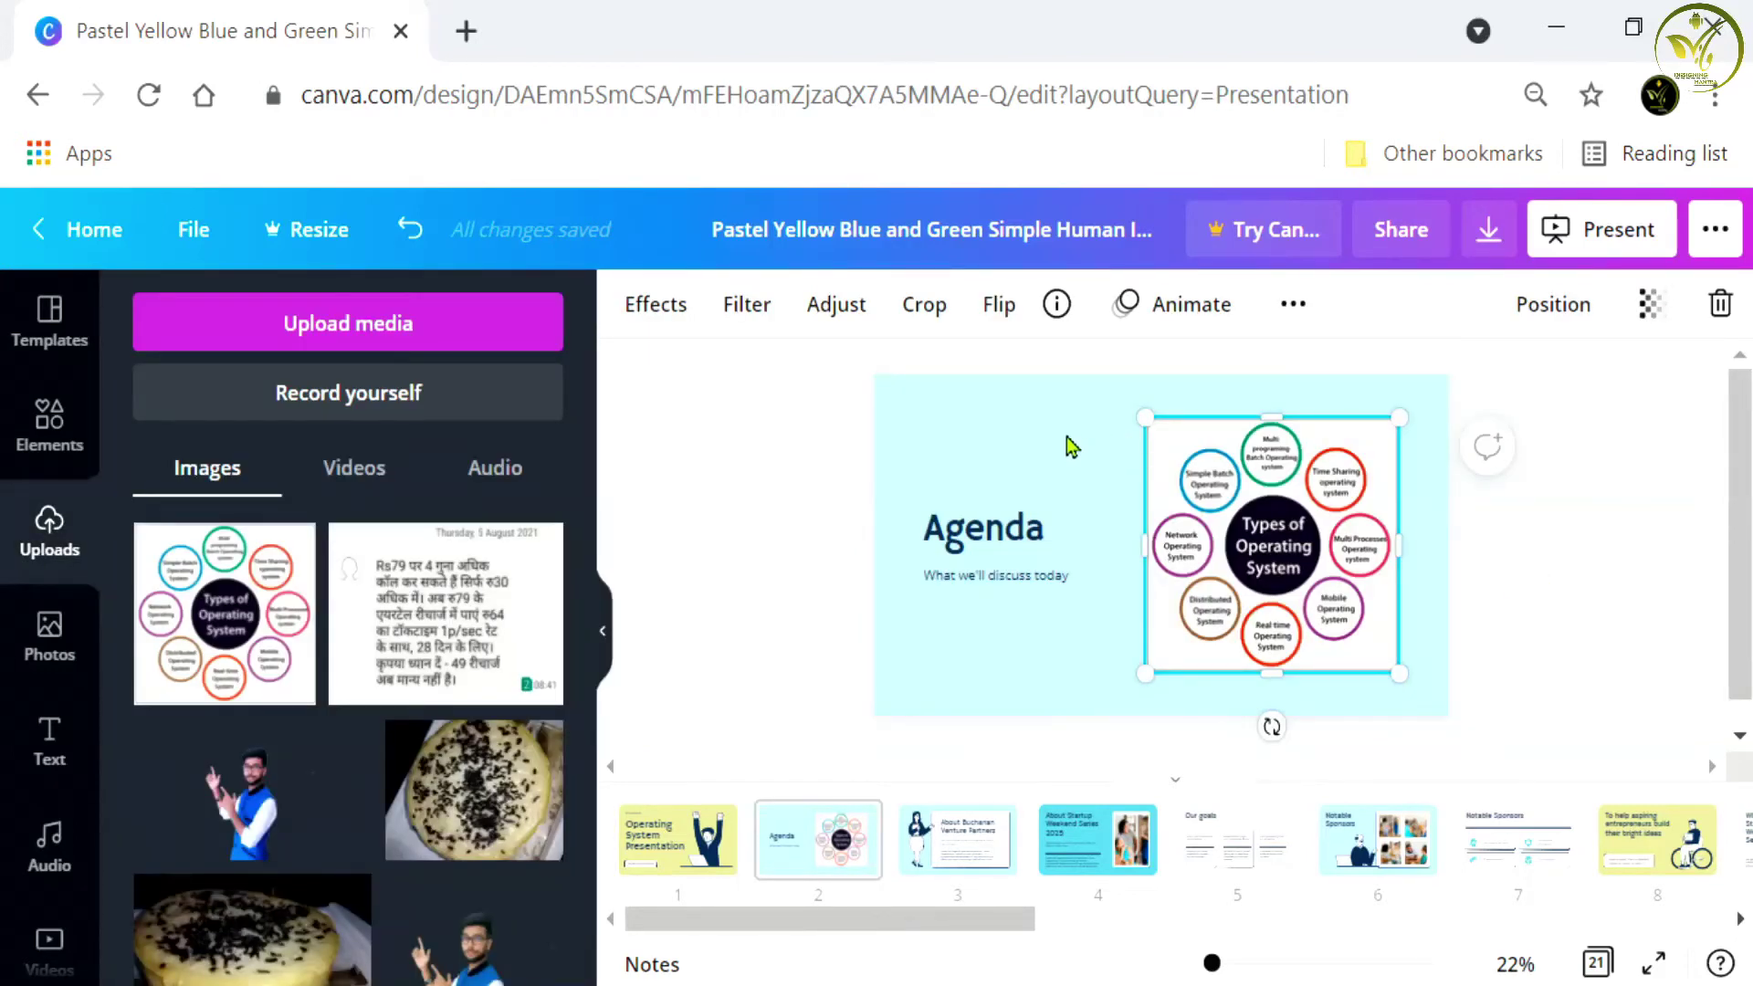
# Step: Browse fonts for slide 3's heading without changing it, then return to Uploads
pyautogui.click(1045, 464)
pyautogui.click(975, 865)
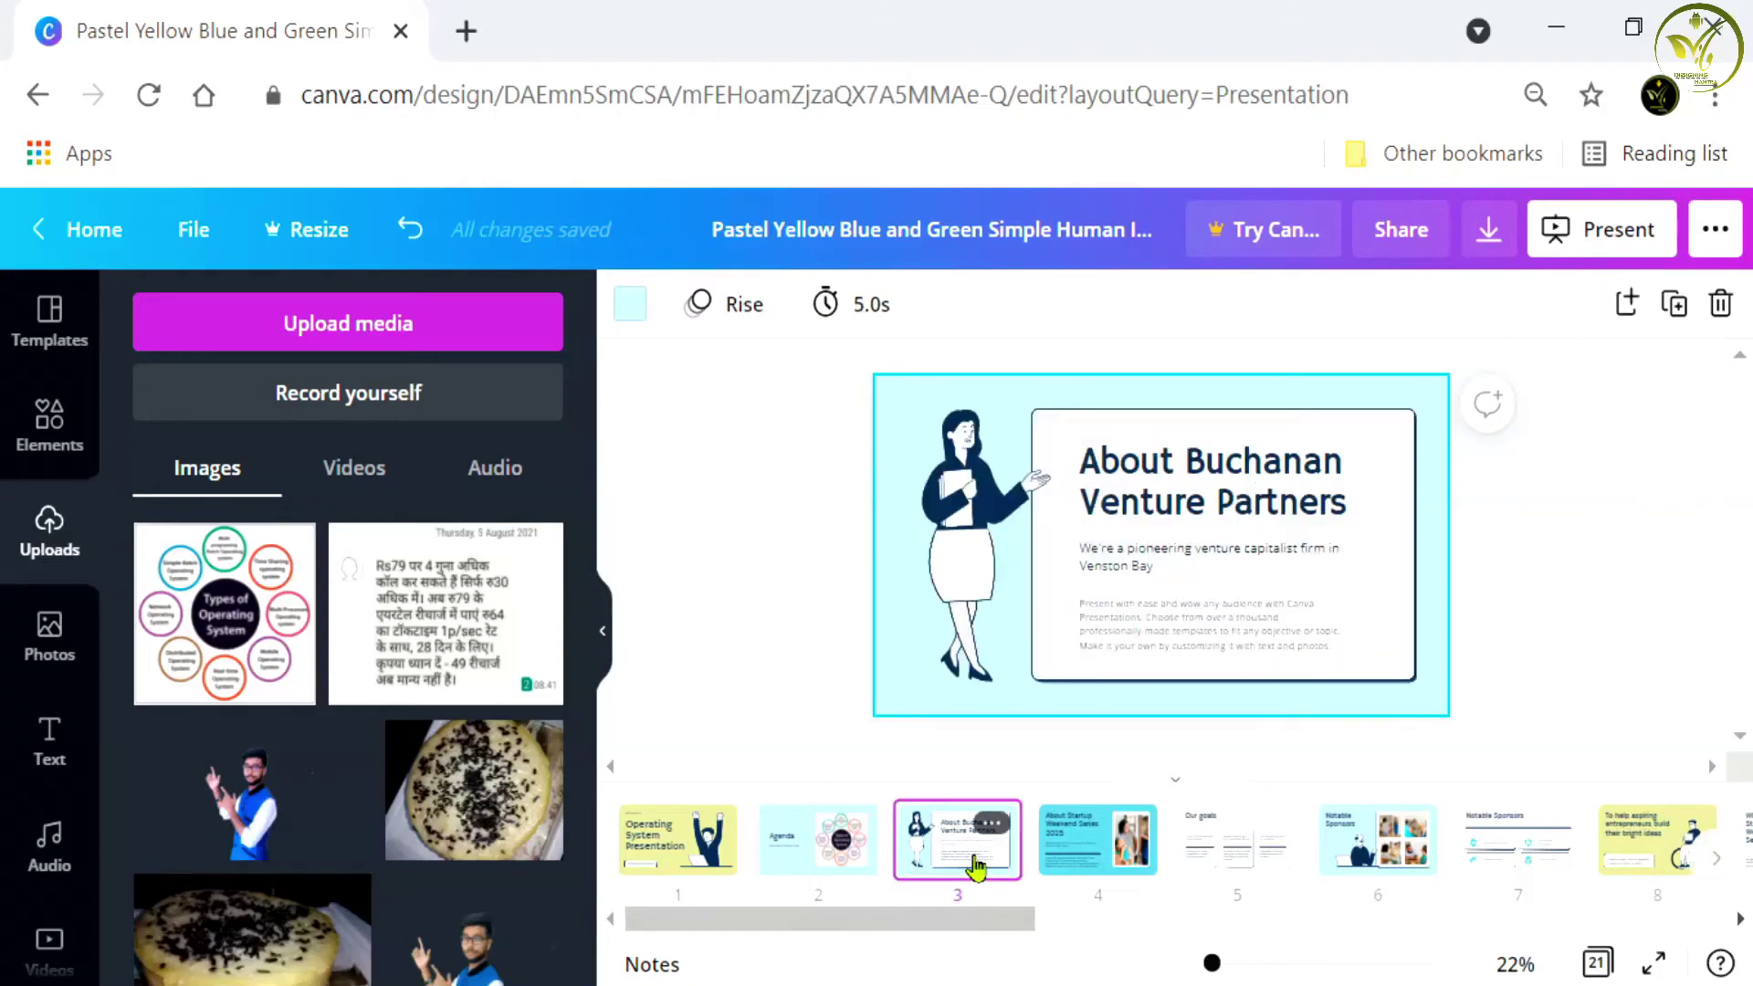
pyautogui.doubleClick(1214, 502)
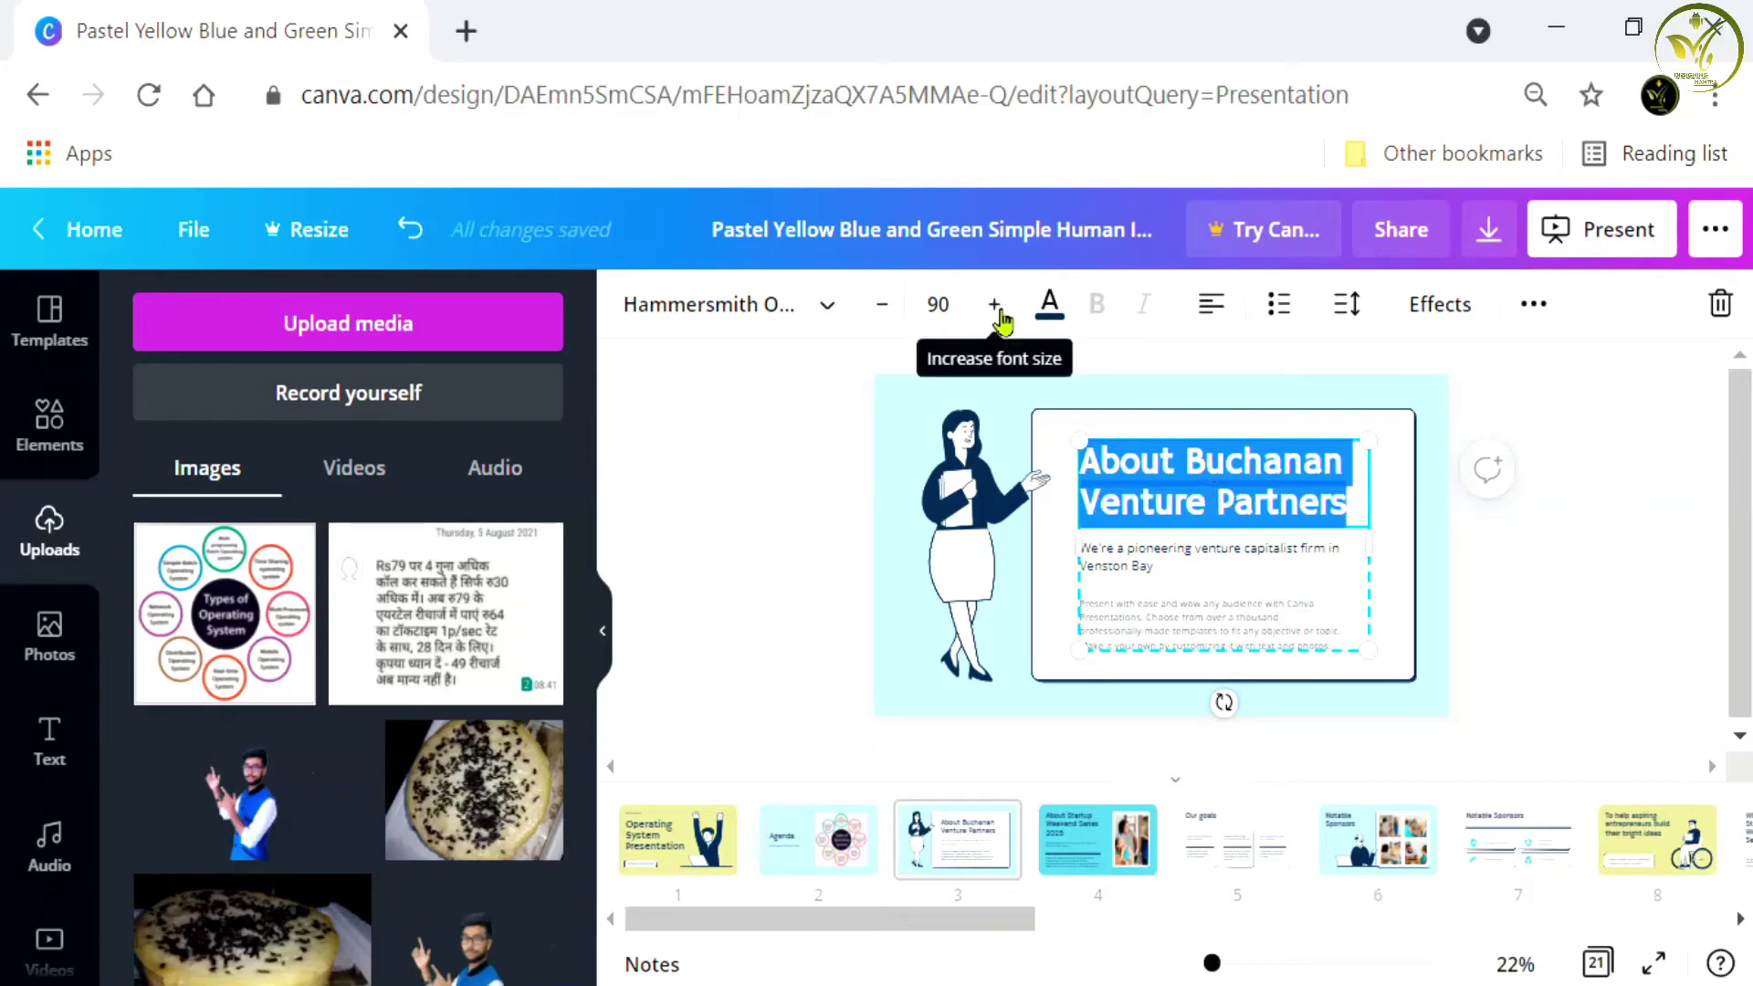
pyautogui.click(825, 307)
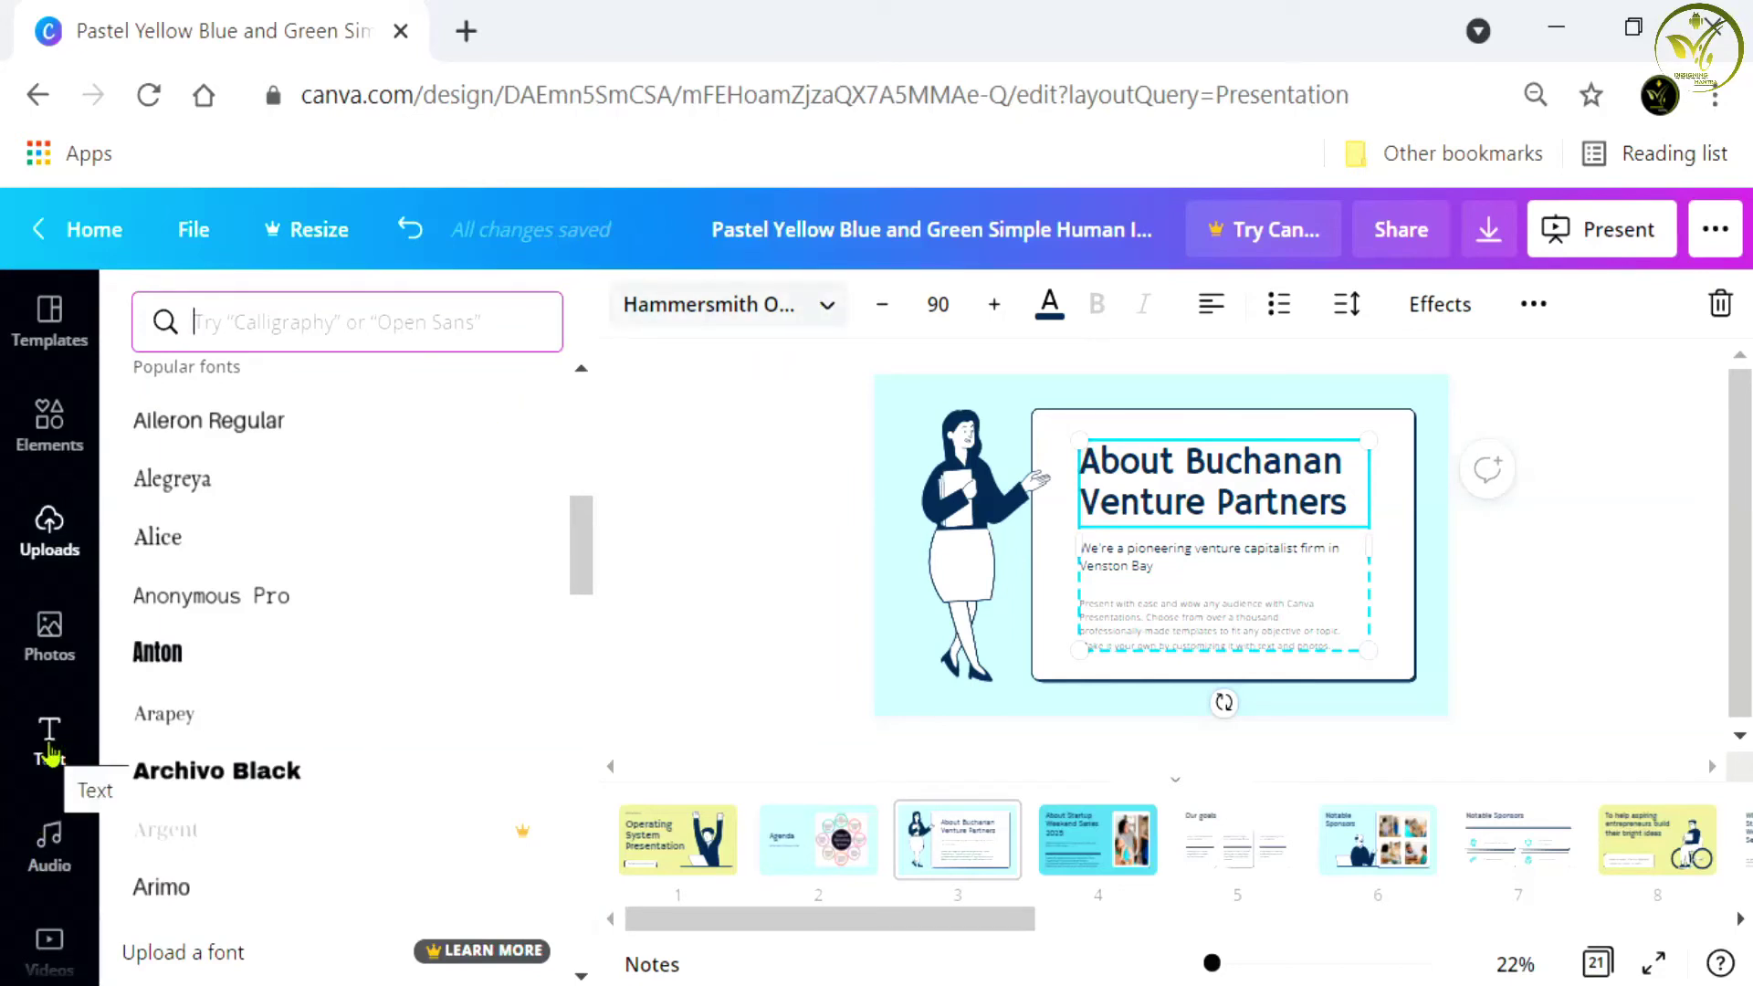
pyautogui.click(65, 550)
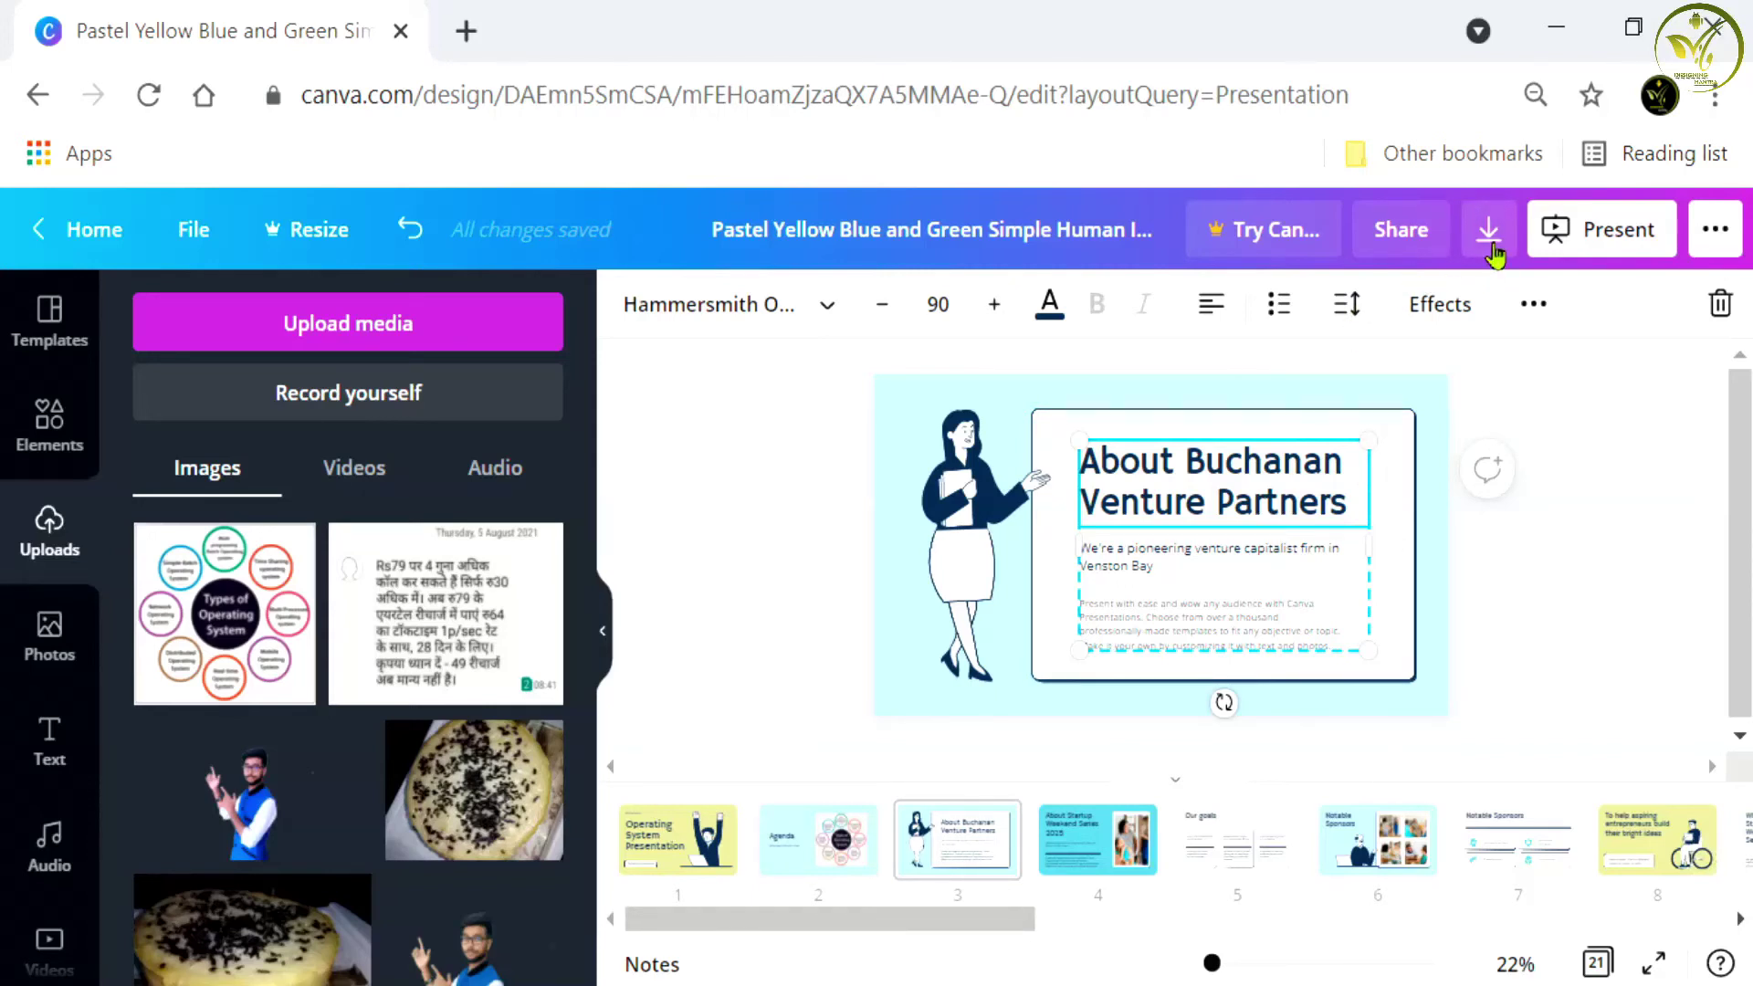
# Step: Set the download file type to MP4 Video
pyautogui.click(1492, 251)
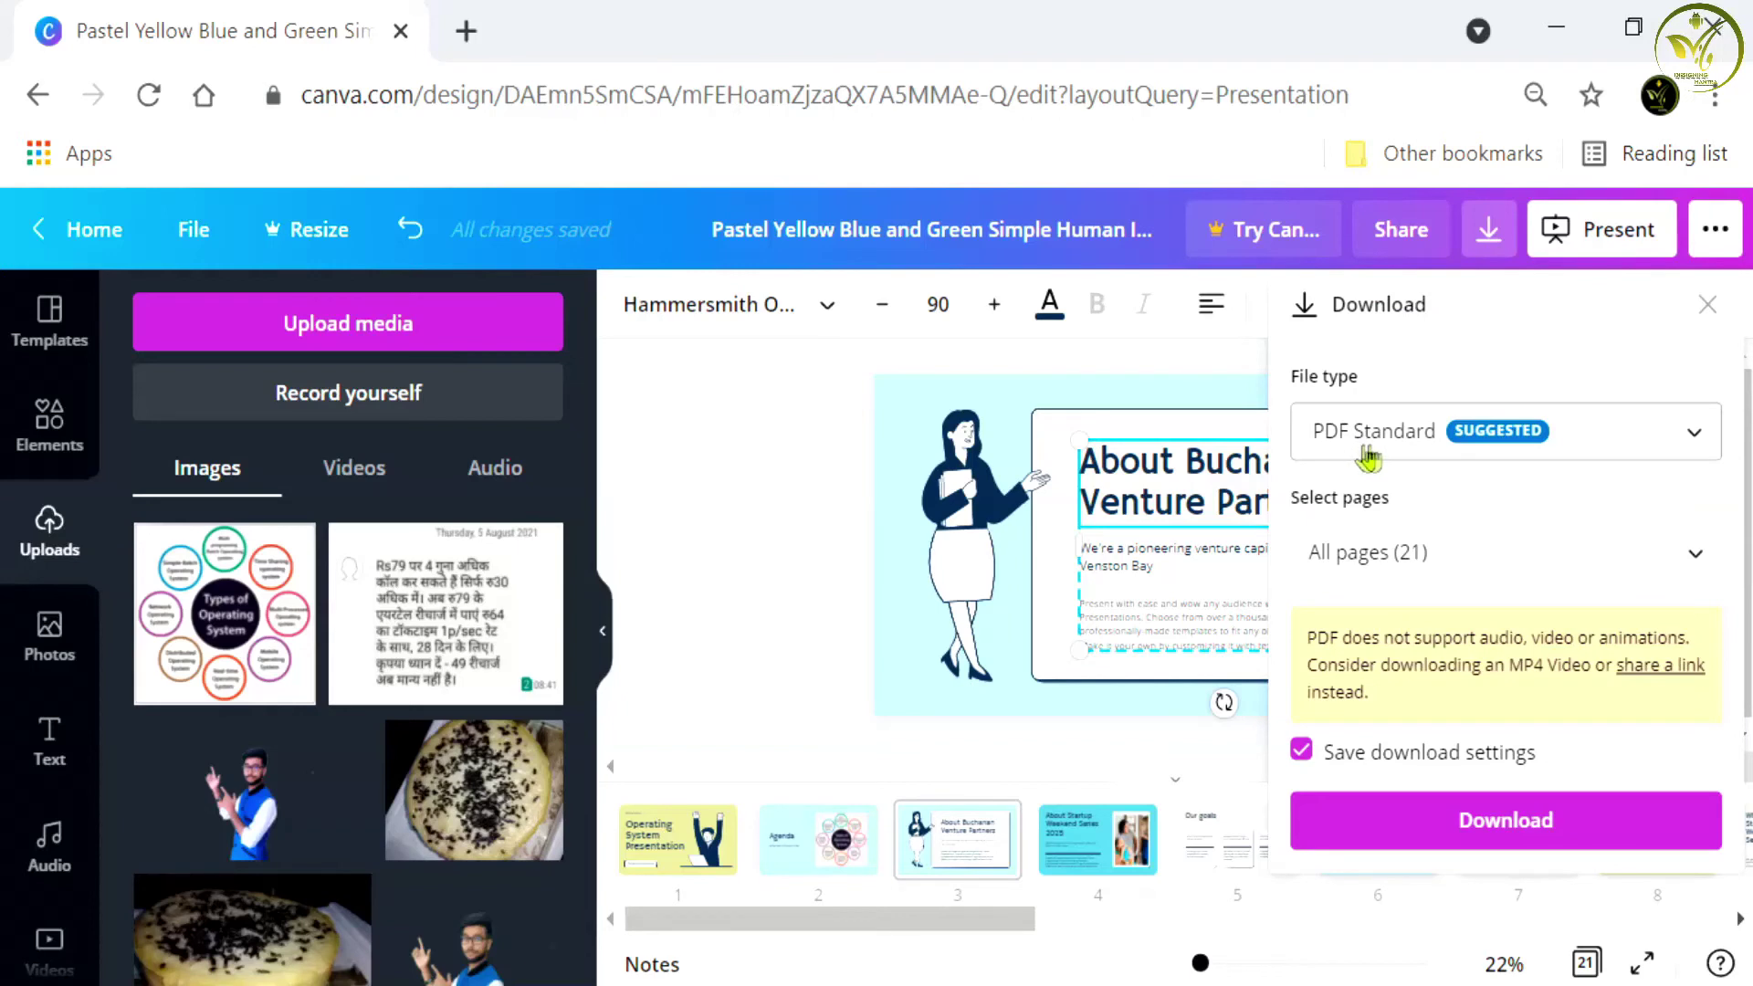
pyautogui.click(1641, 444)
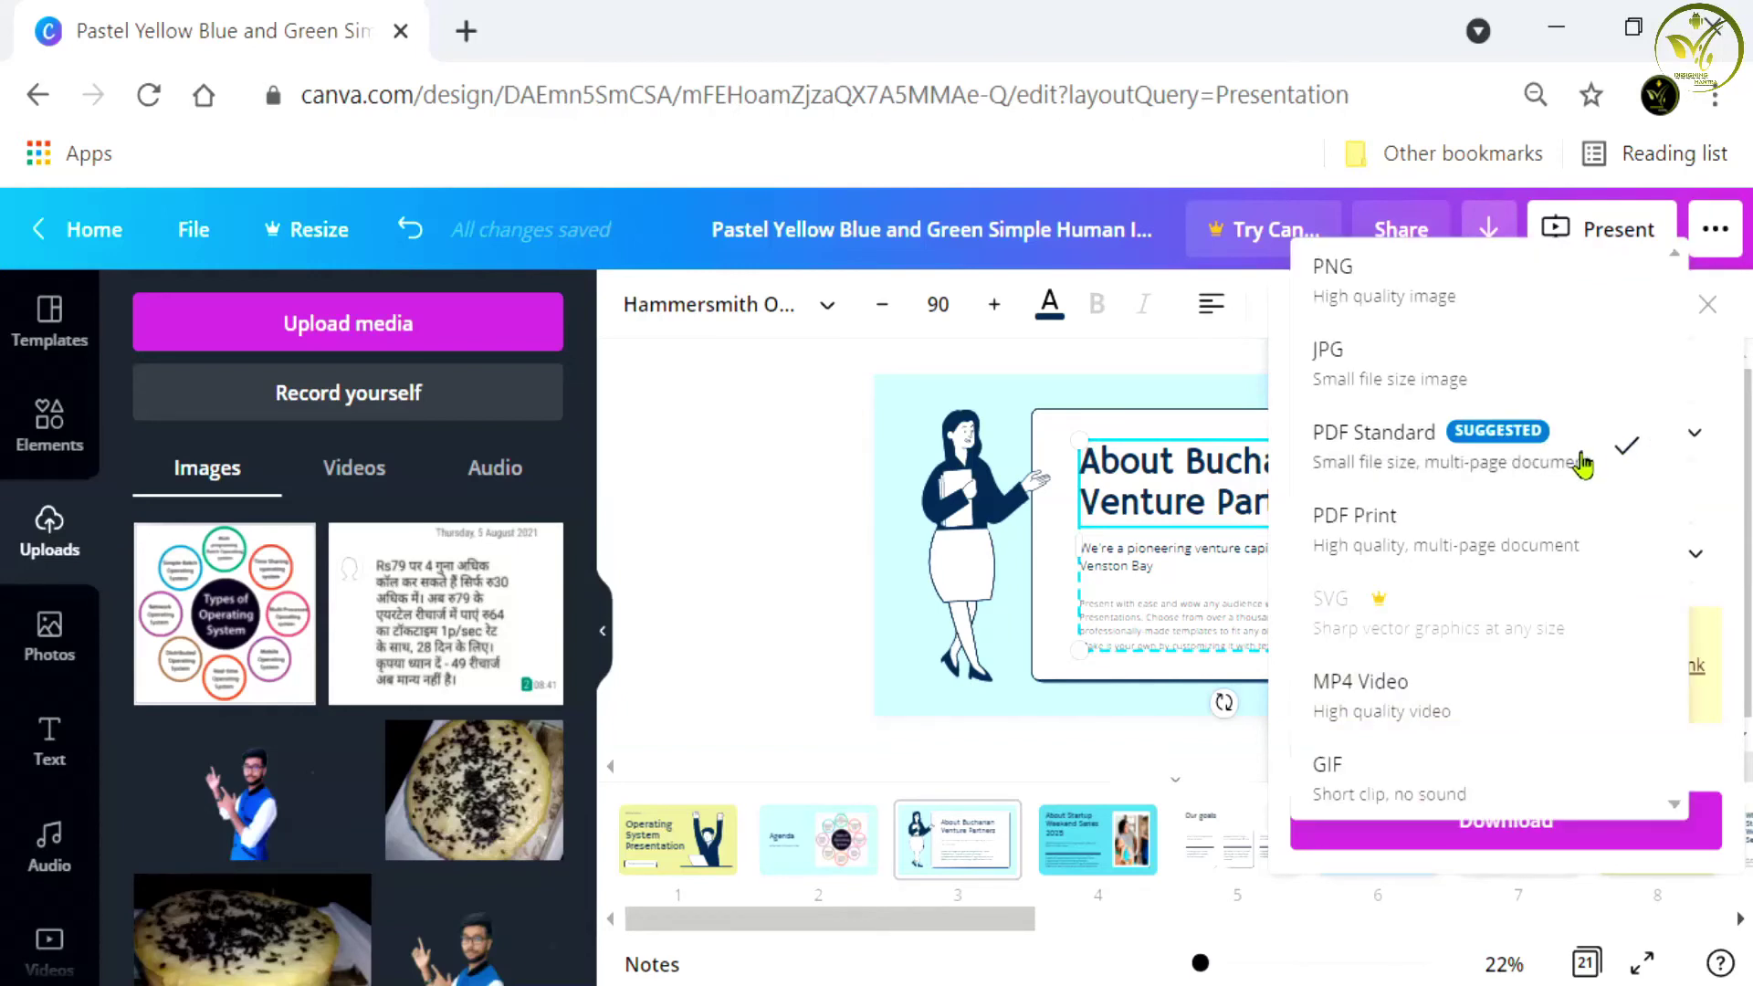
pyautogui.click(1429, 701)
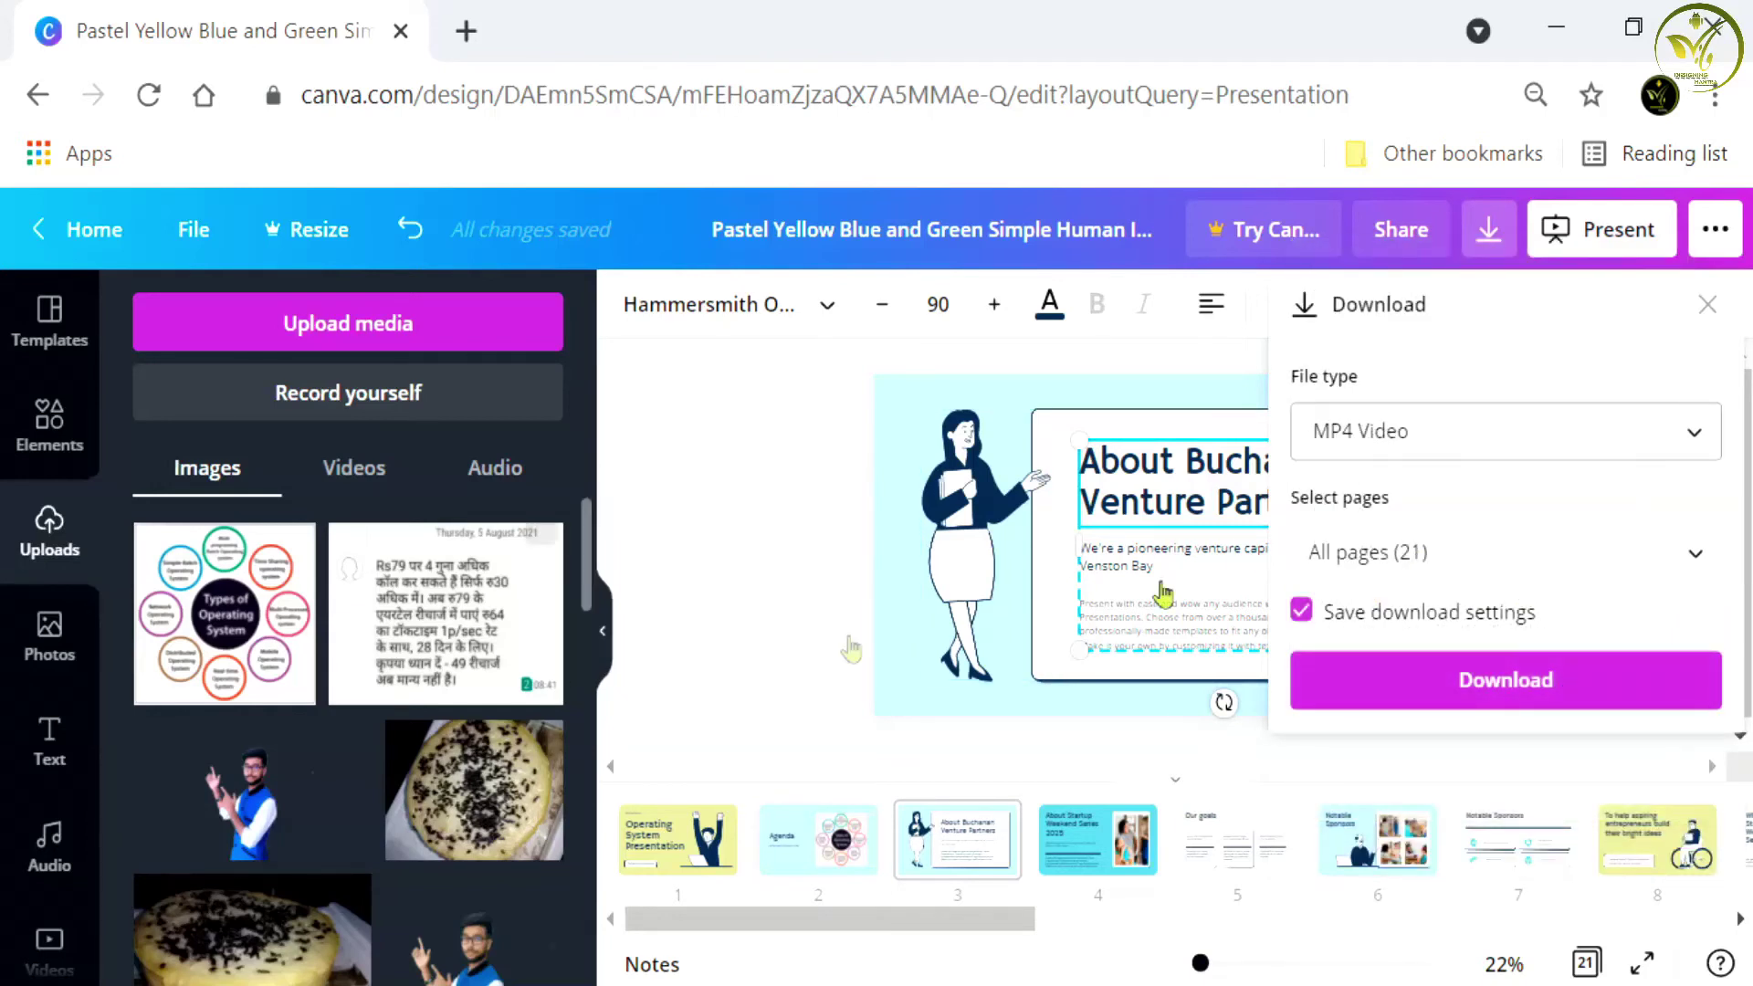
# Step: Limit the export to pages 1–3, download the MP4, and return to the title slide
pyautogui.click(1640, 557)
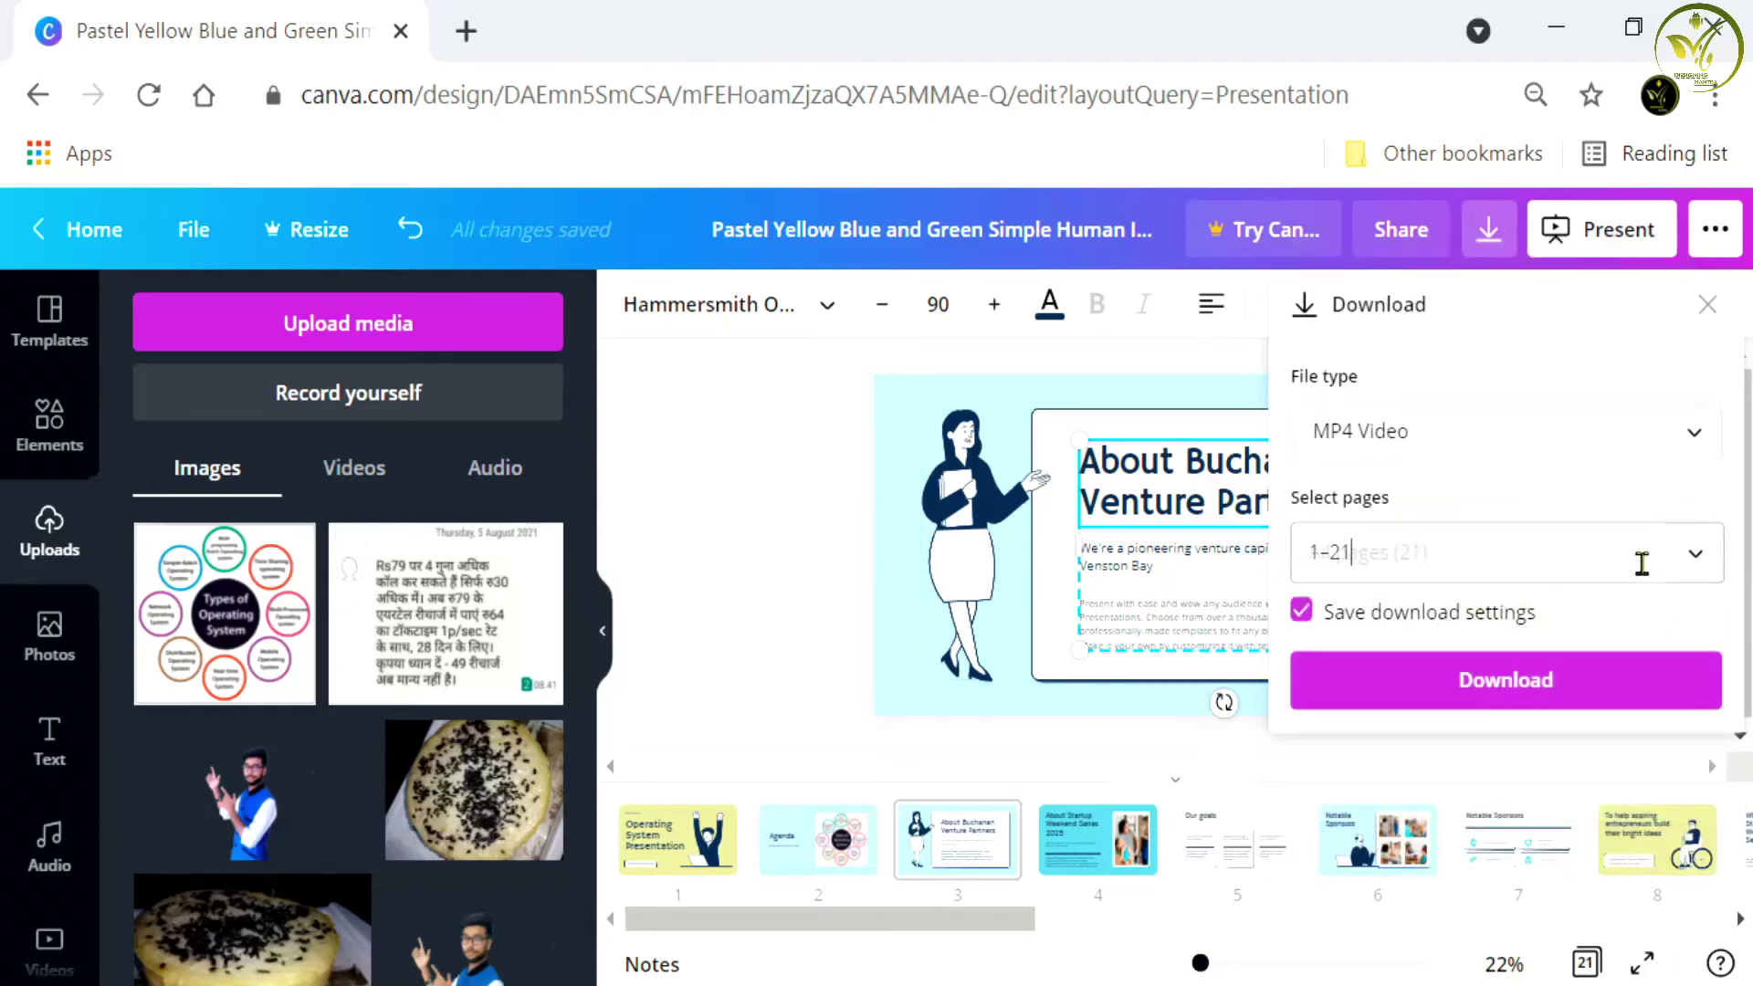
pyautogui.click(1661, 249)
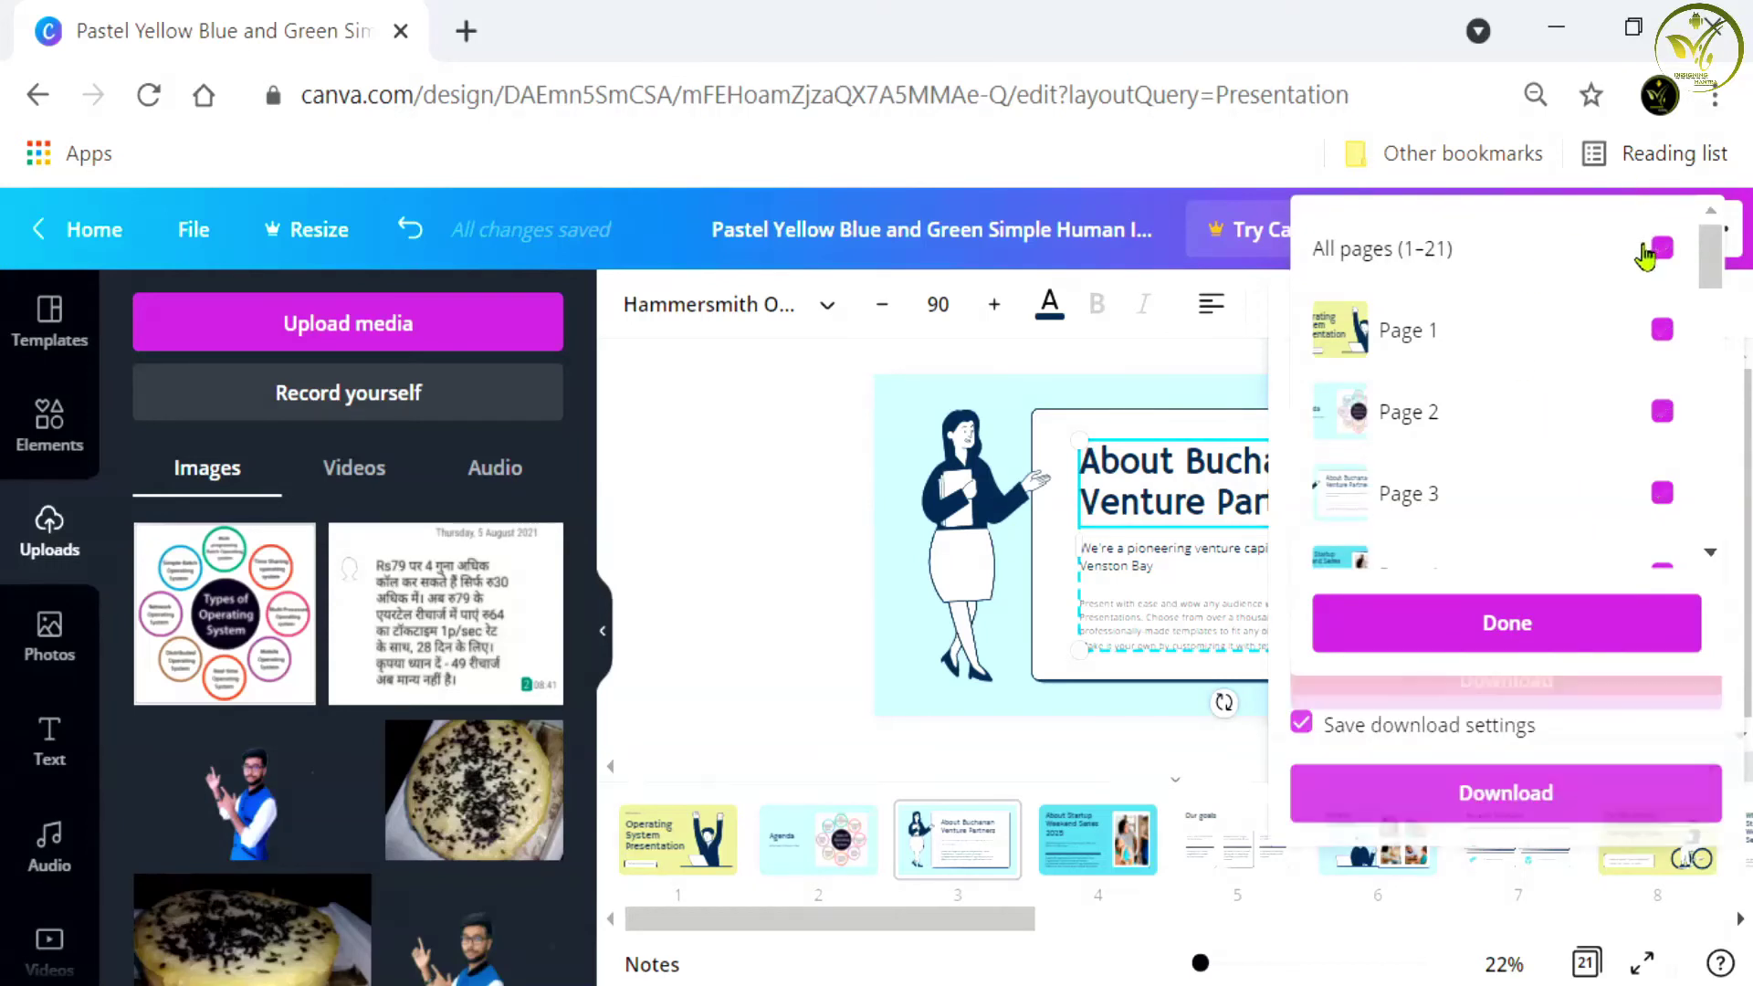
pyautogui.click(1648, 335)
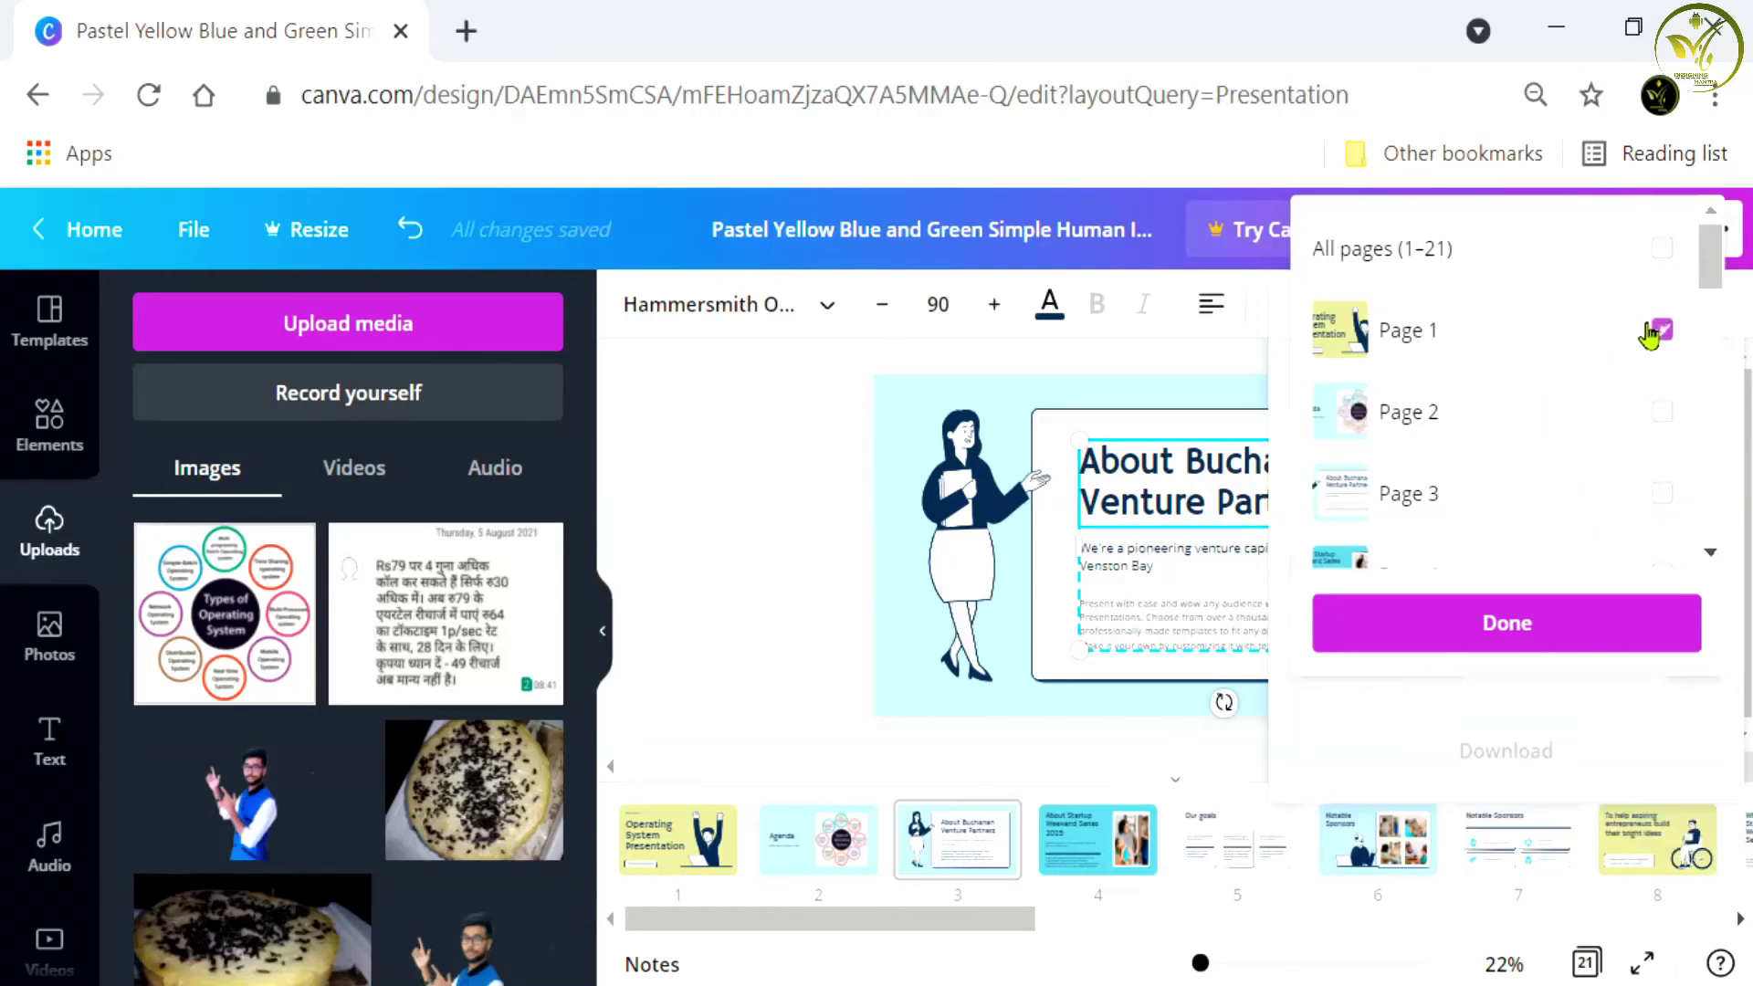
pyautogui.click(1623, 416)
pyautogui.click(1605, 502)
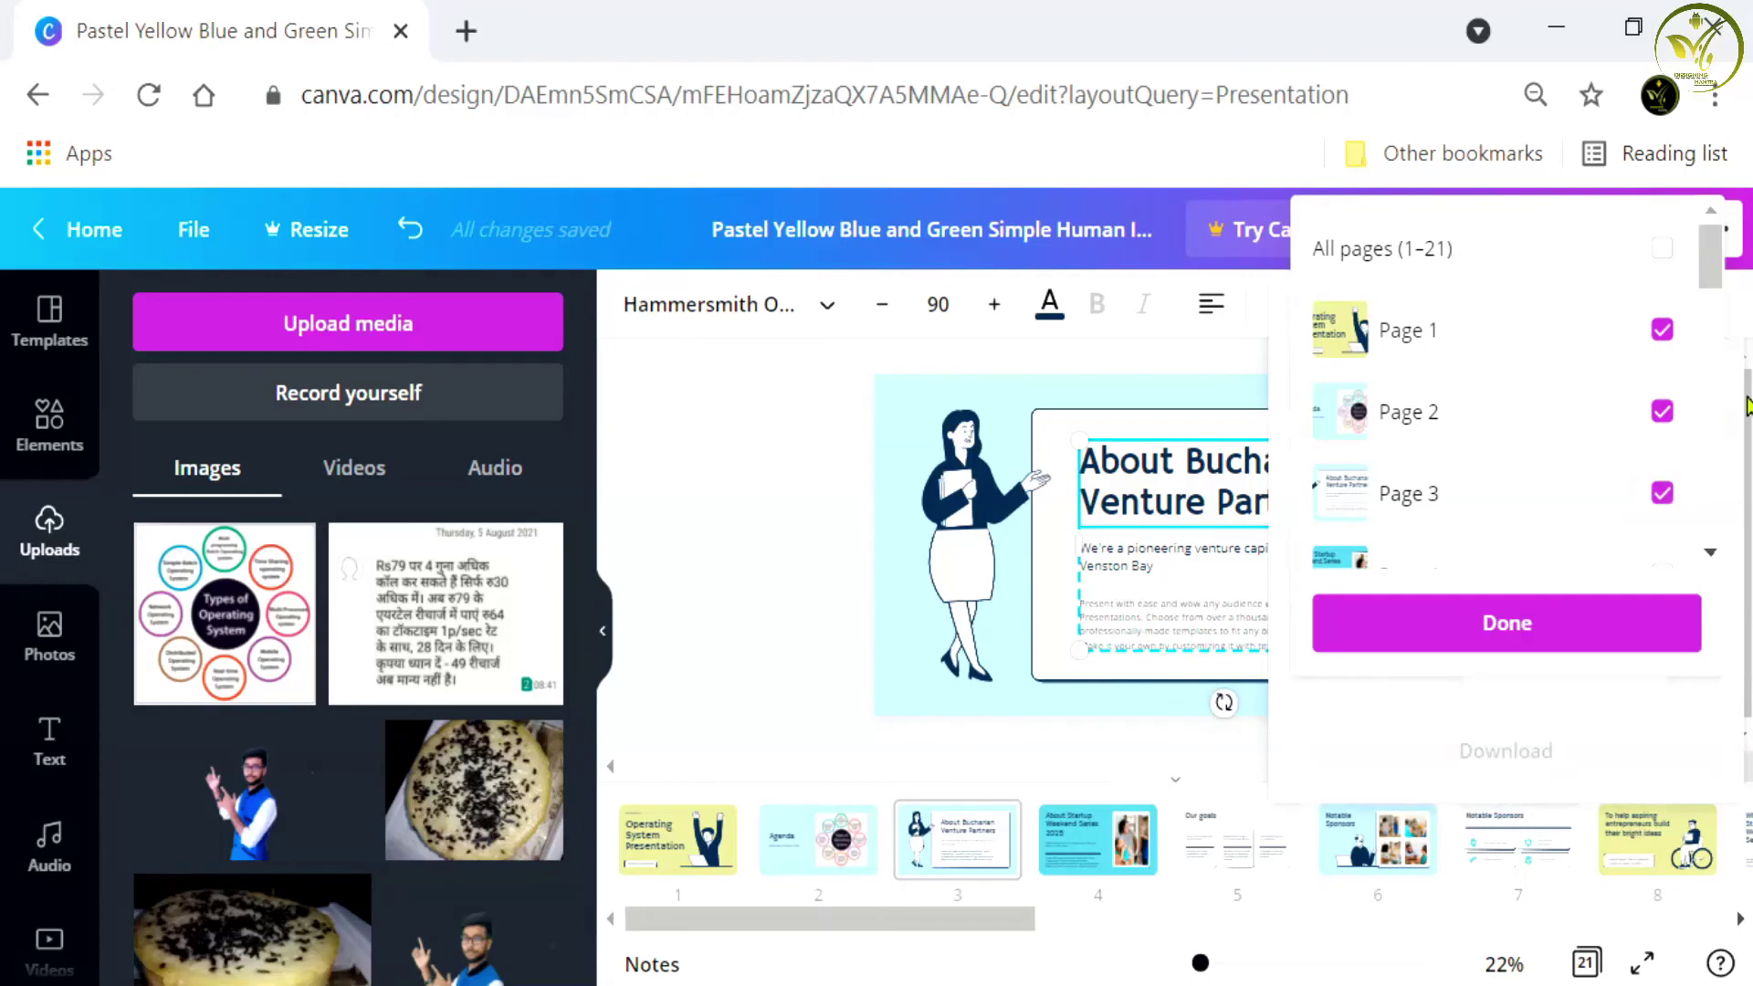
pyautogui.click(1443, 628)
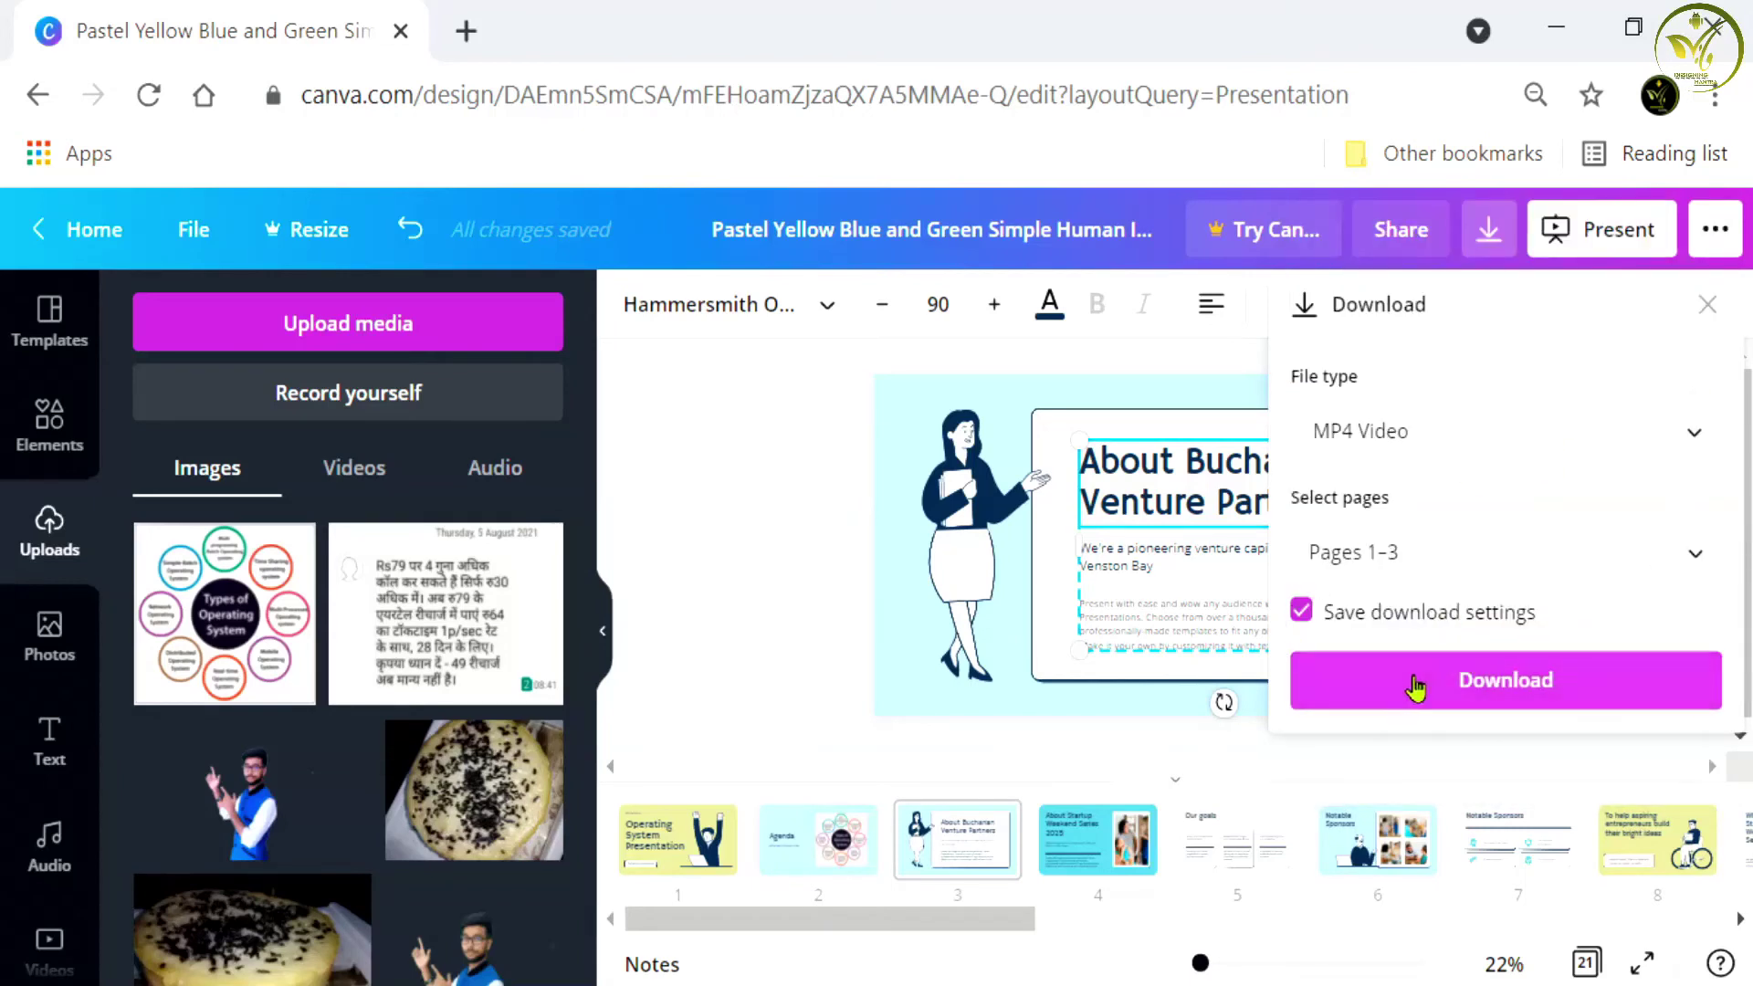
pyautogui.click(1415, 686)
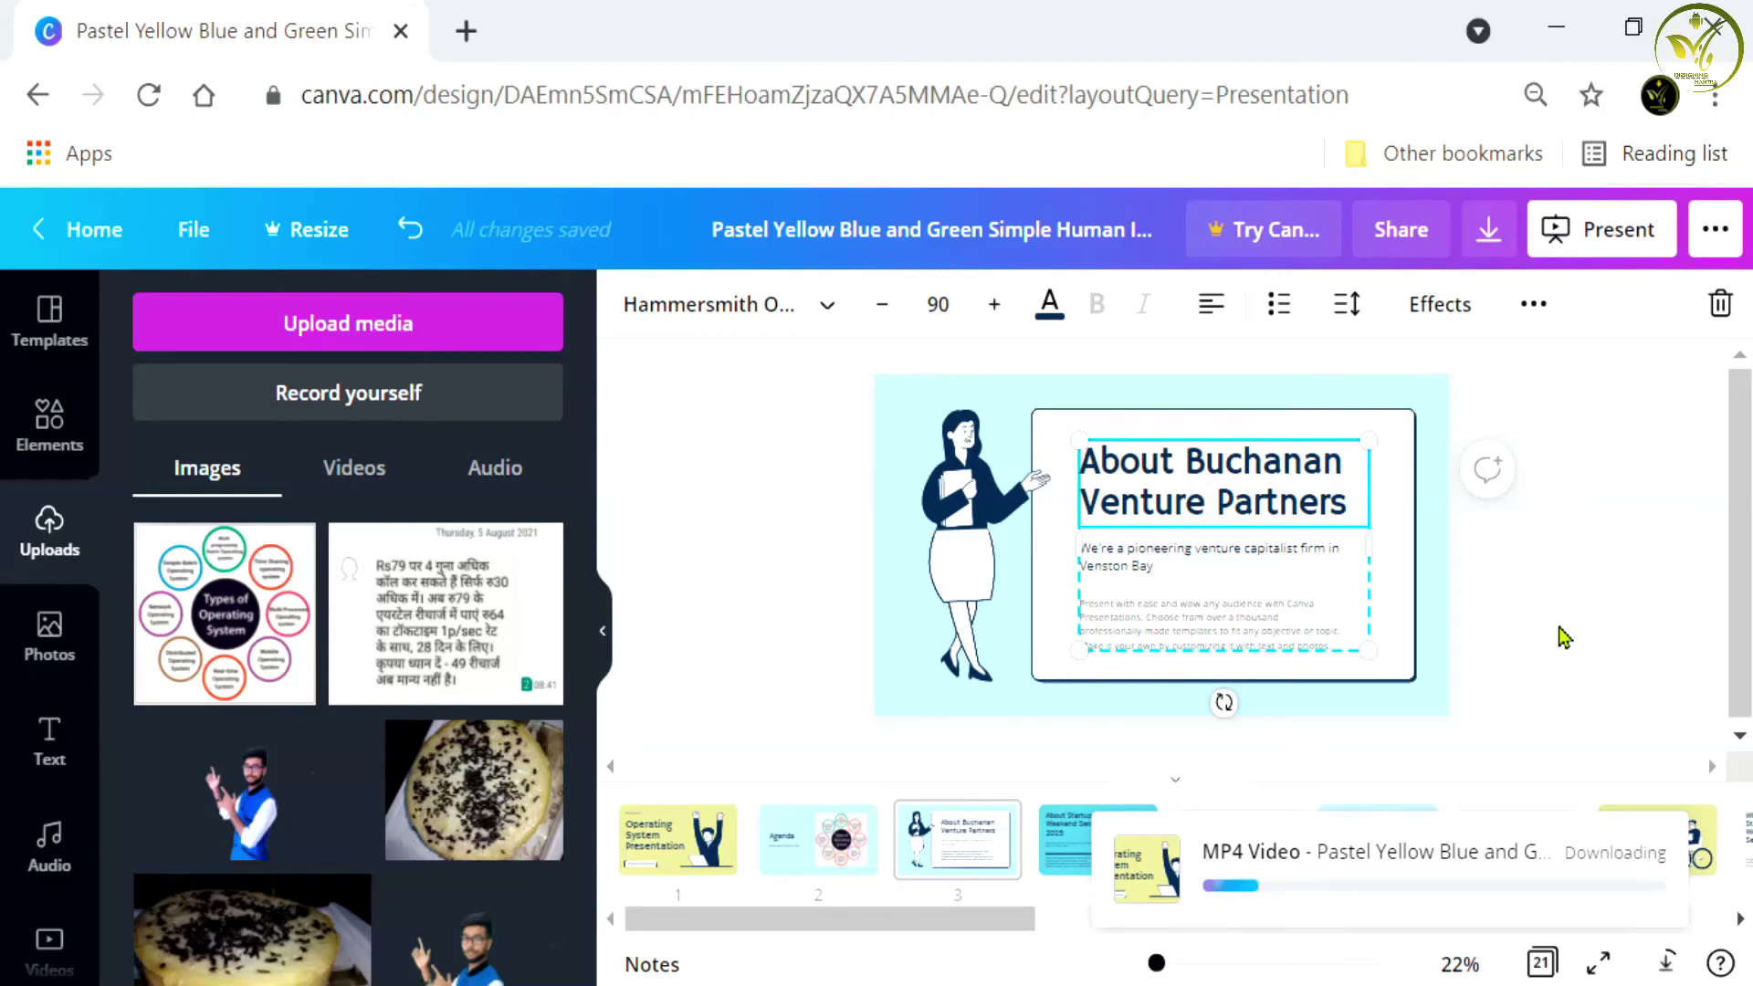
pyautogui.click(678, 839)
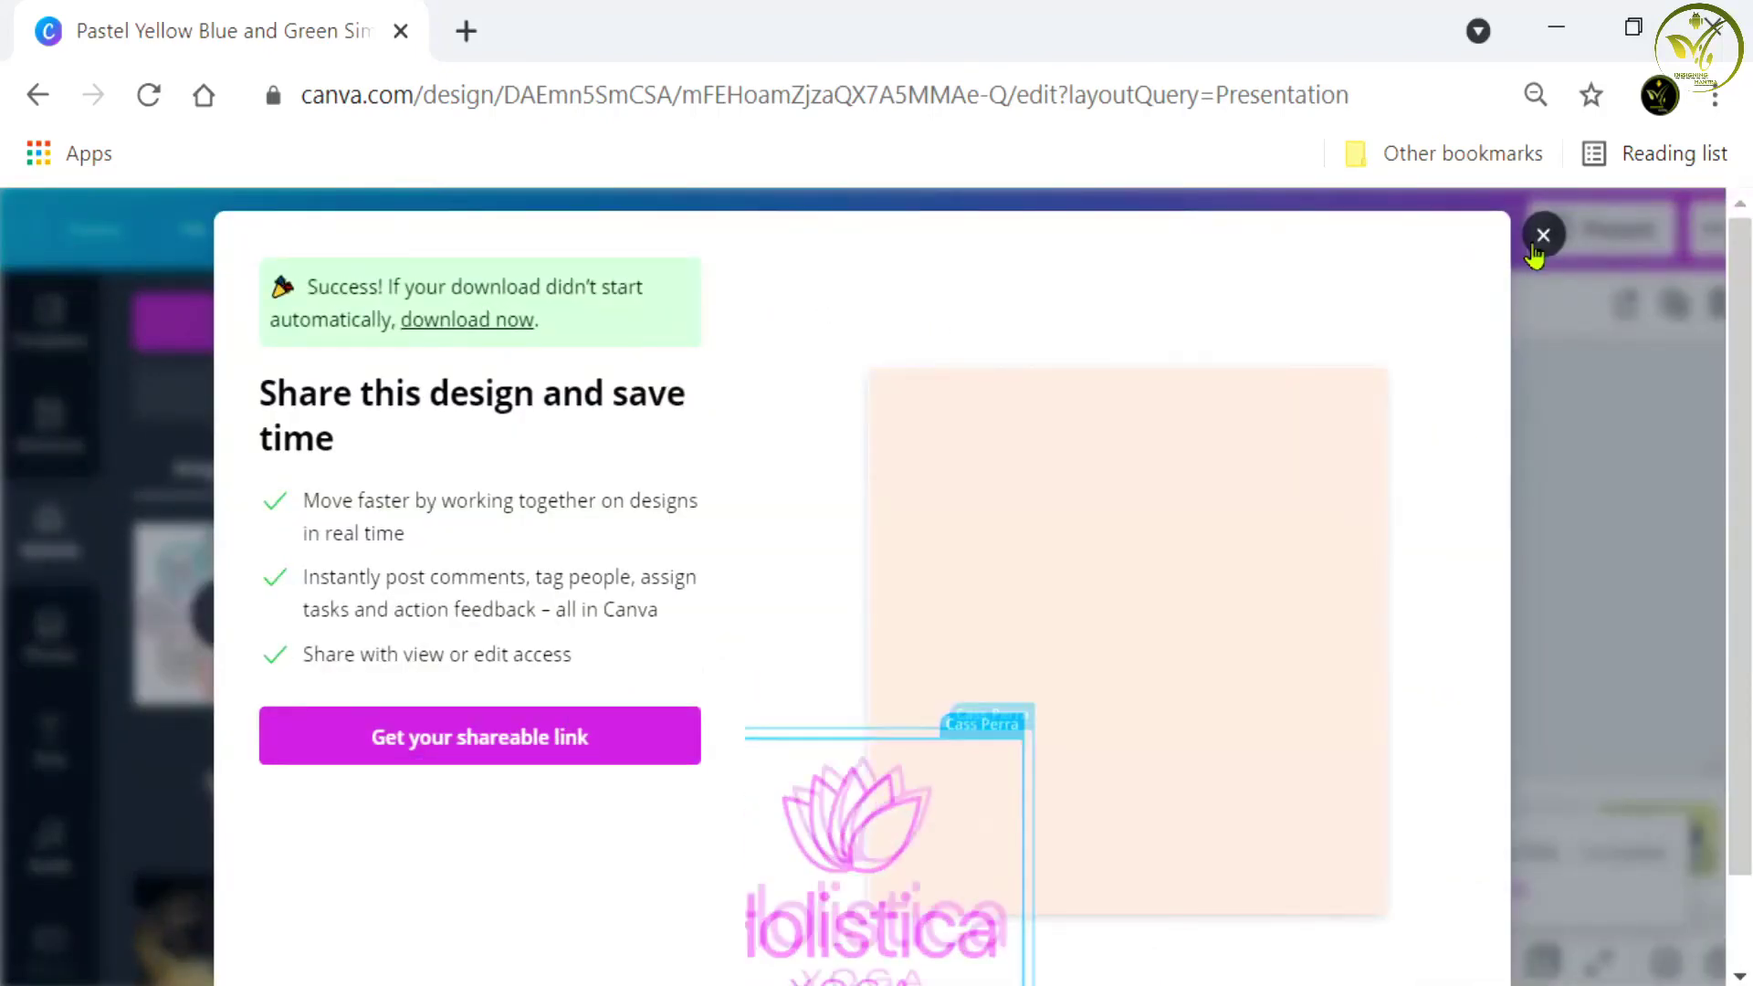
# Step: Close the download Success message and scroll back up the editor
pyautogui.click(1538, 243)
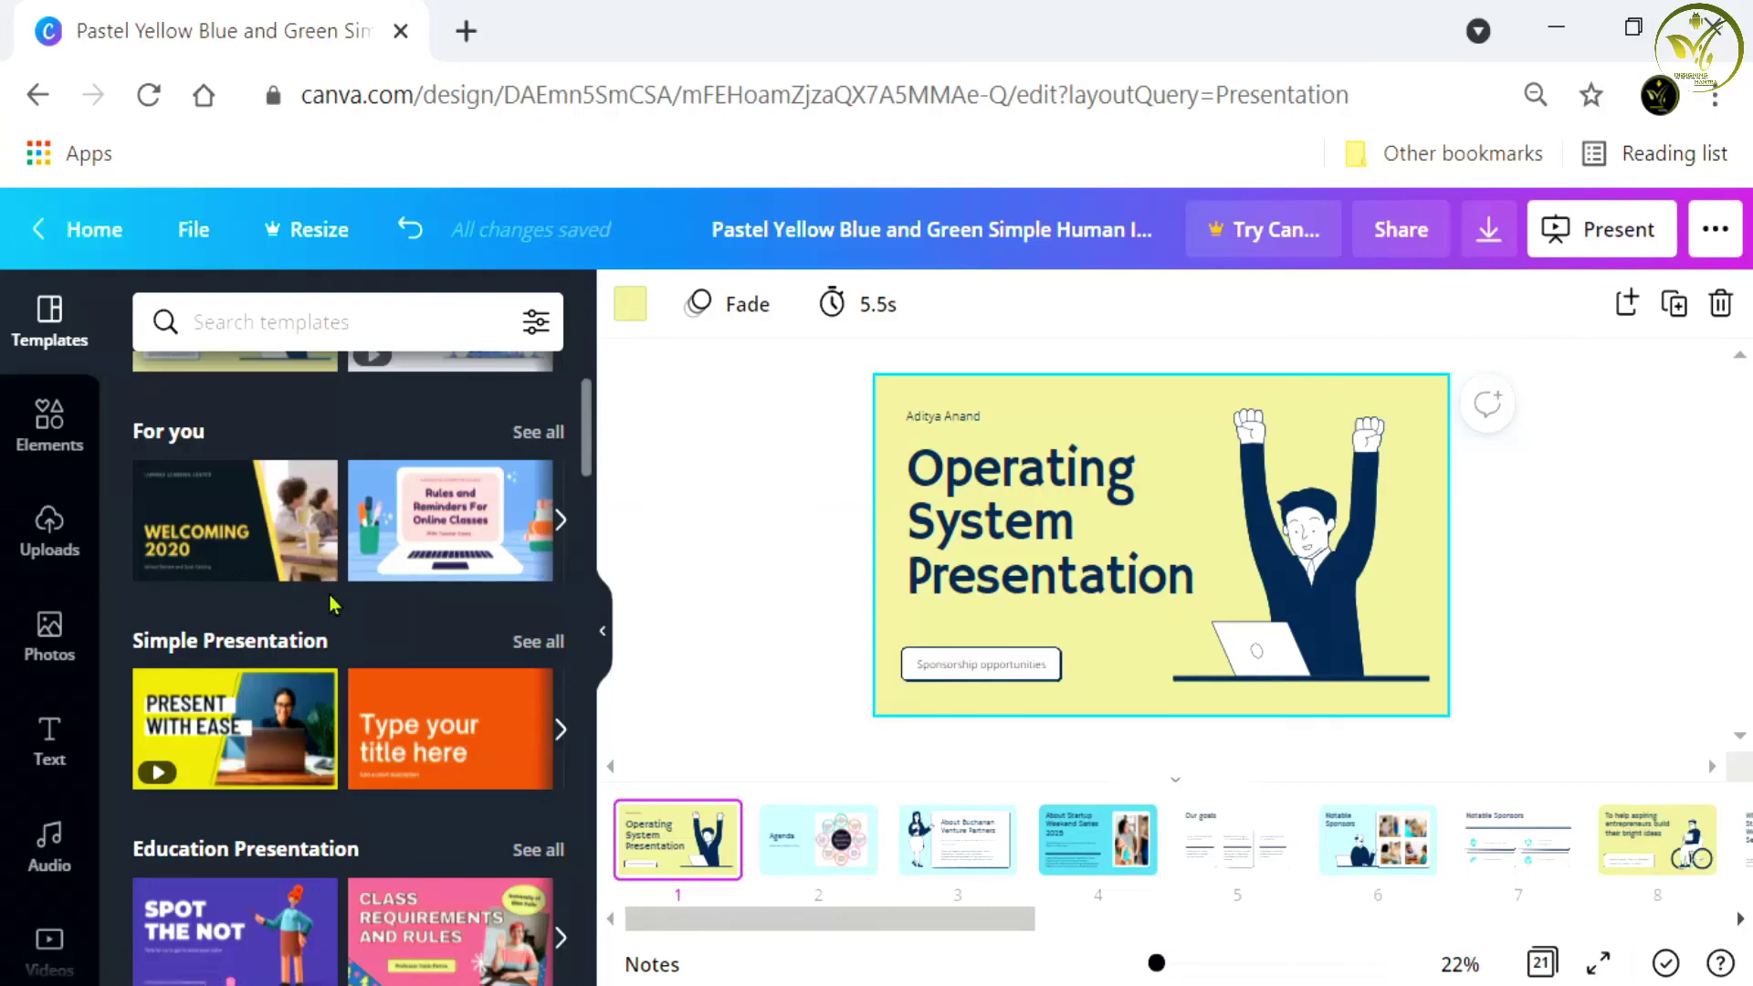
pyautogui.scroll(2, 342, 588)
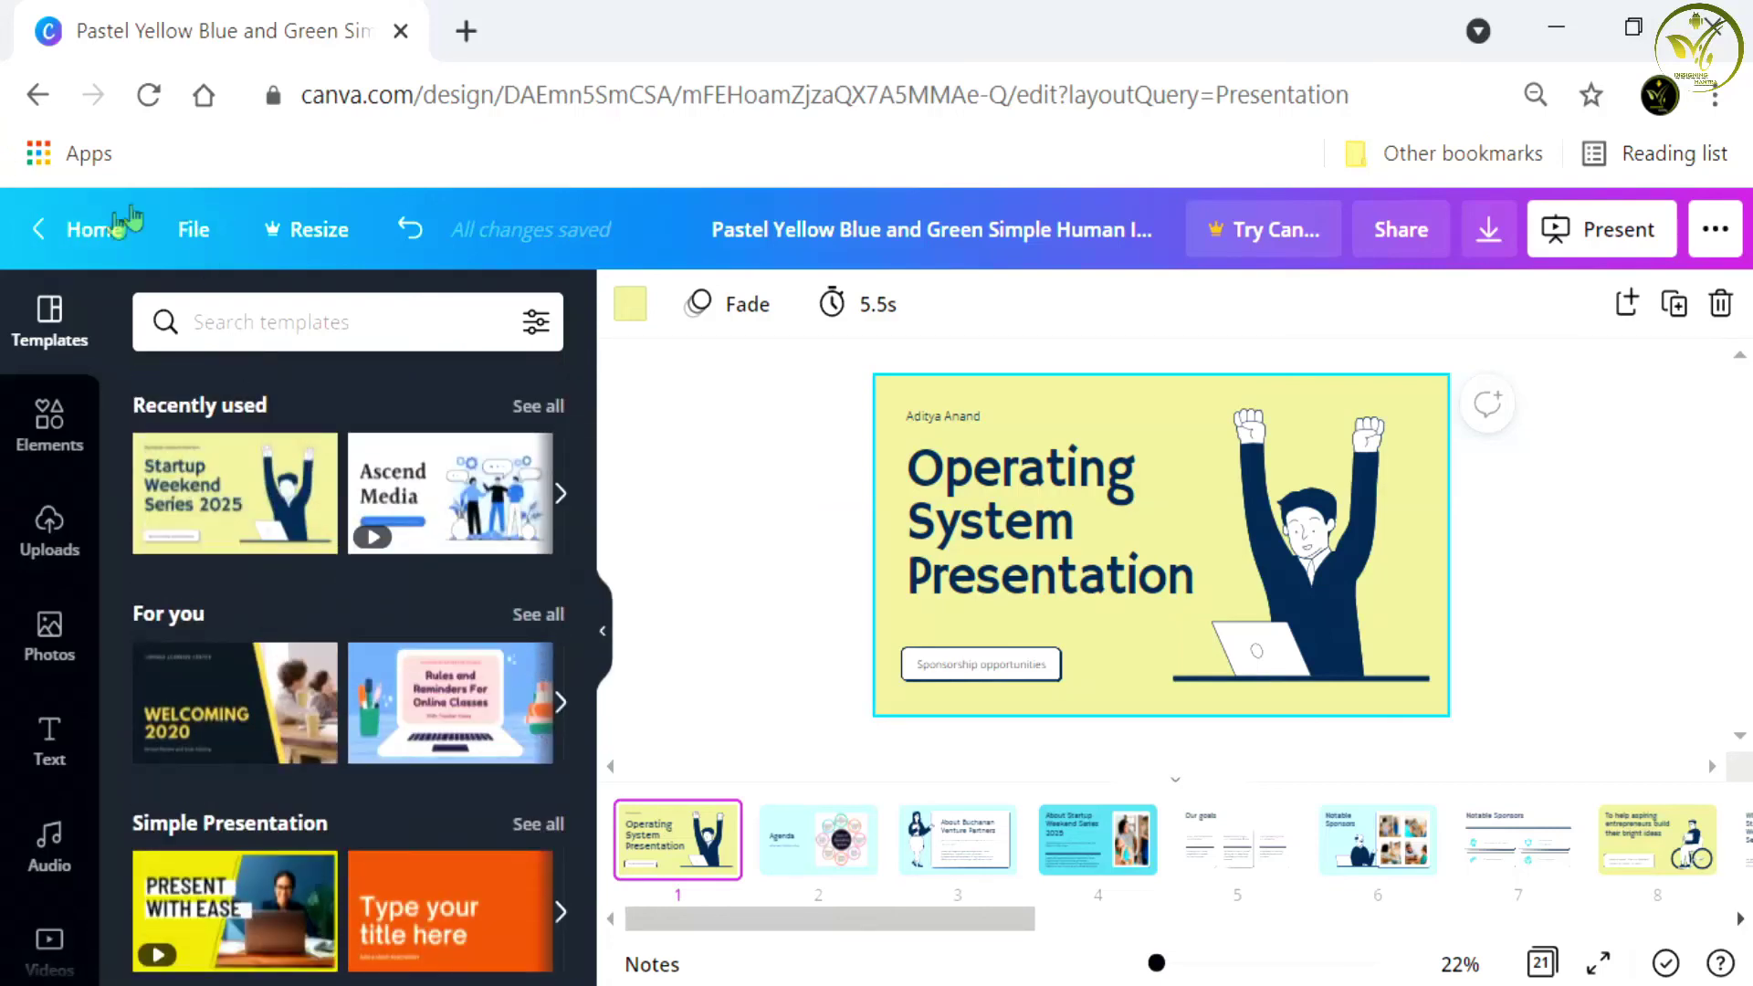
# Step: Go to the Canva home page and scroll through Your designs
pyautogui.click(105, 231)
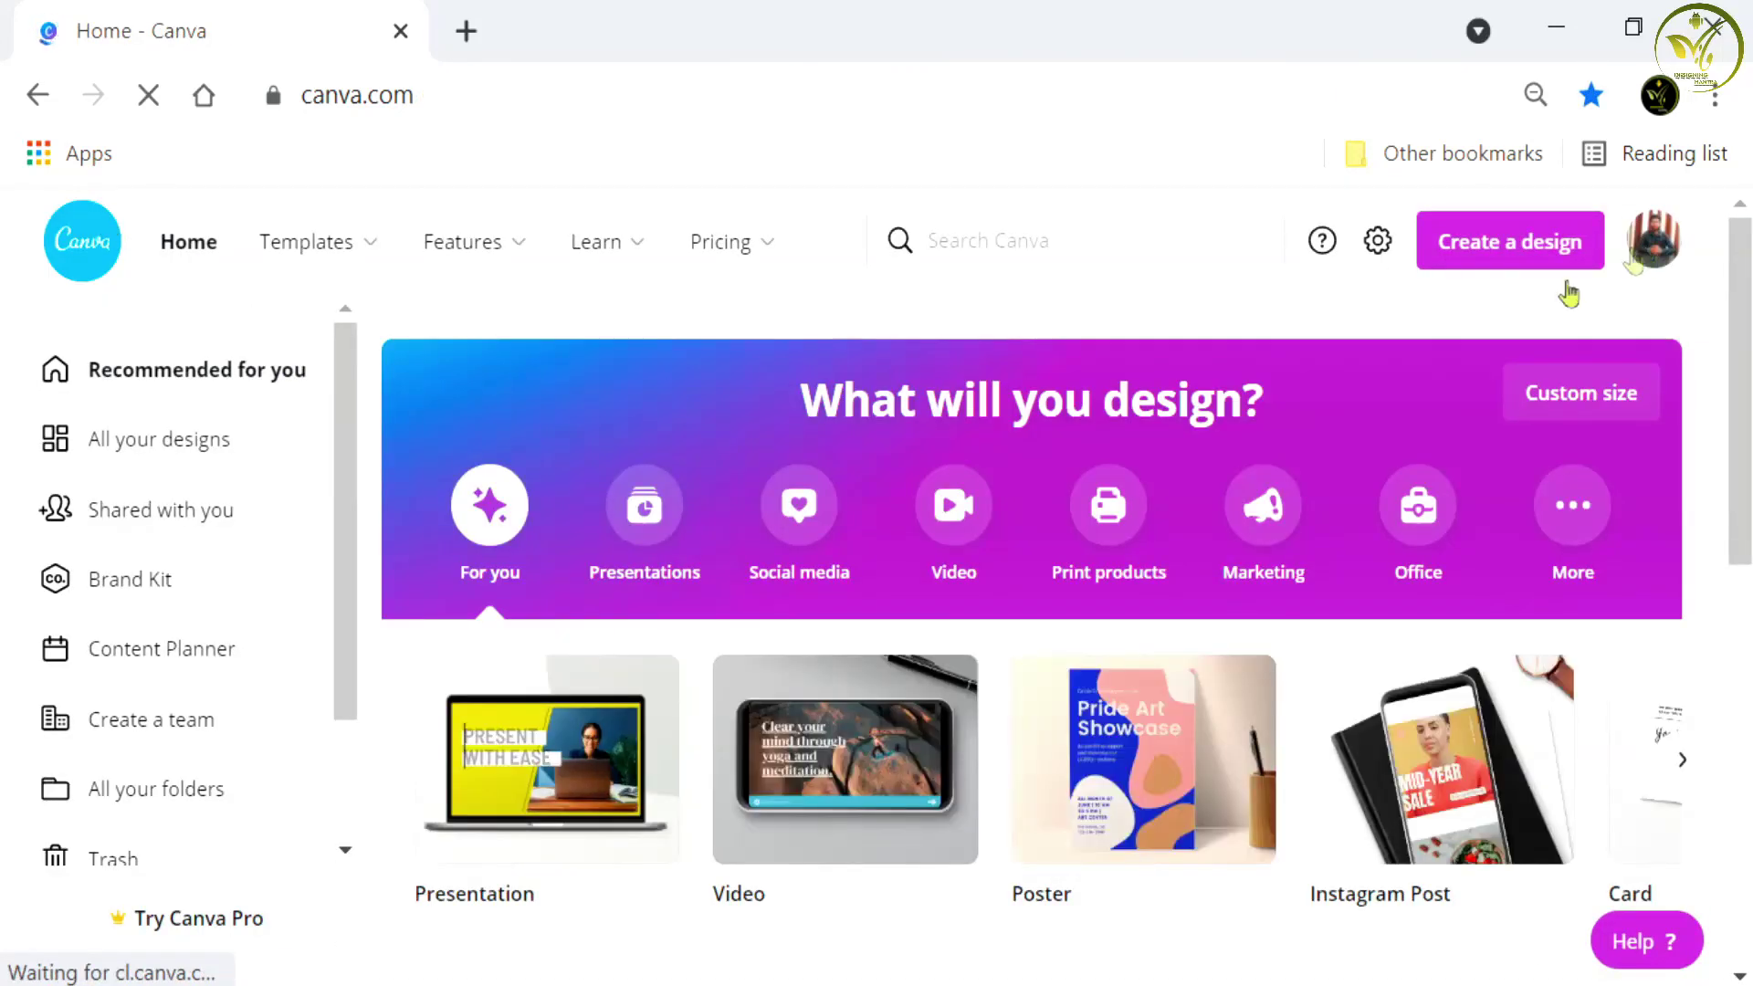
pyautogui.scroll(-2, 1137, 479)
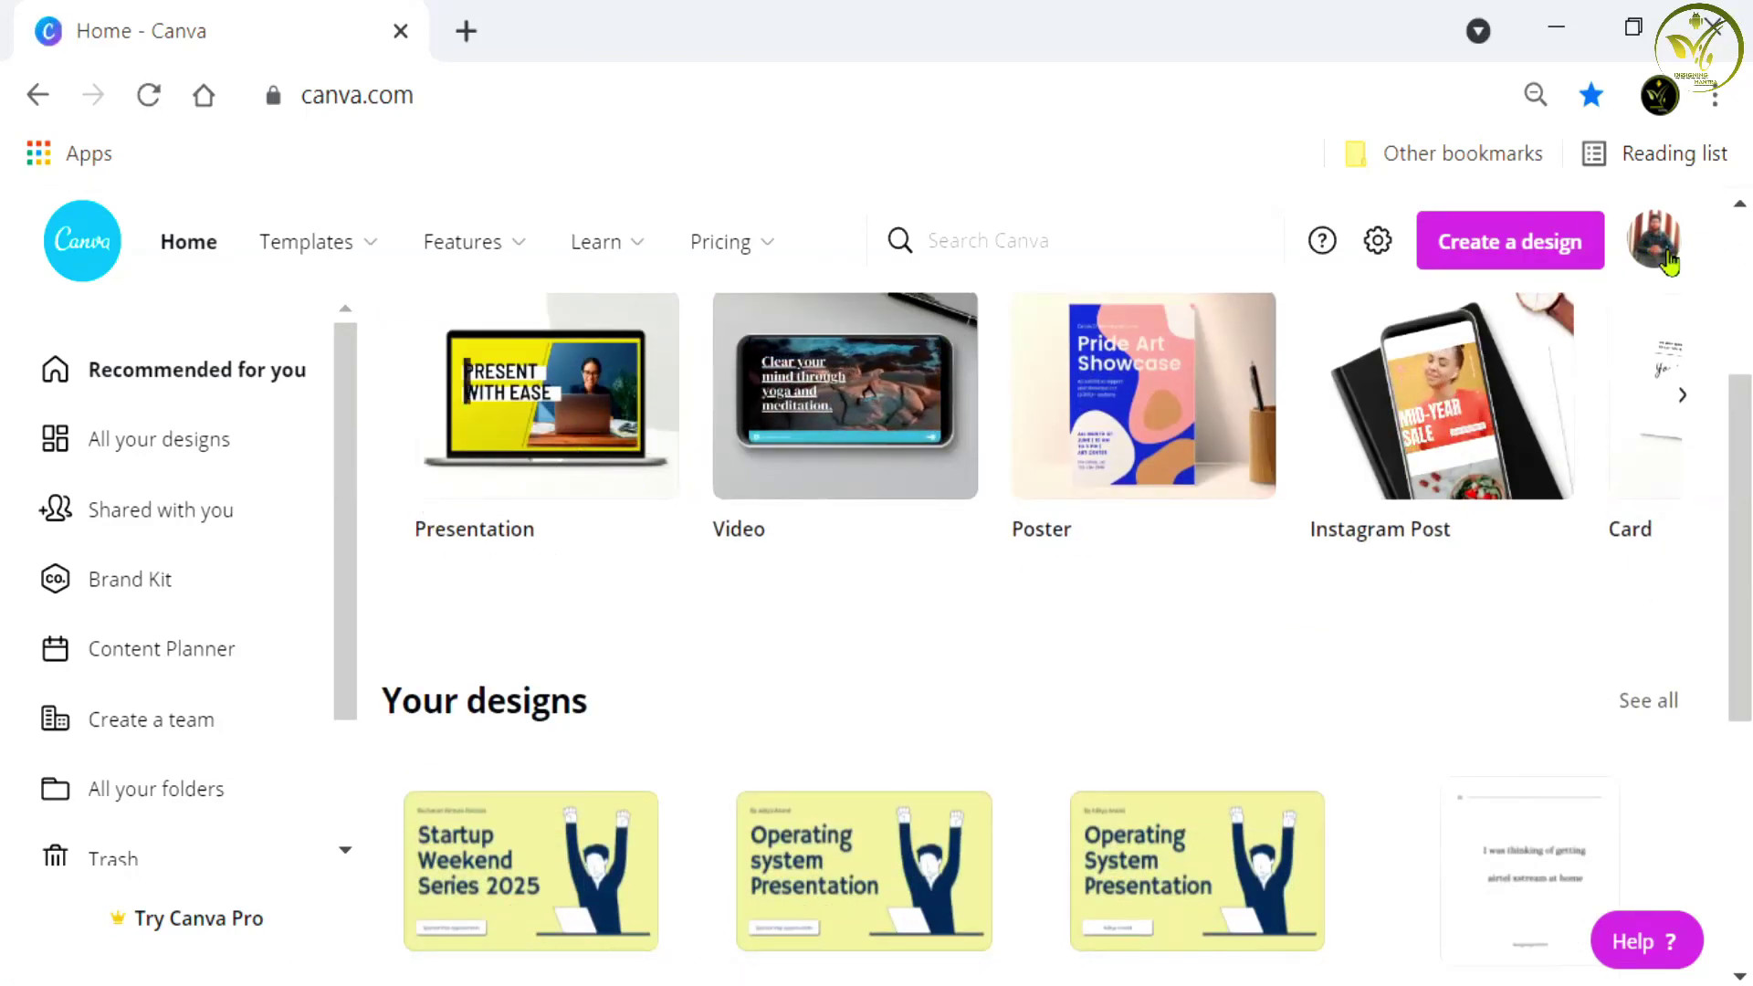
pyautogui.scroll(-2, 686, 559)
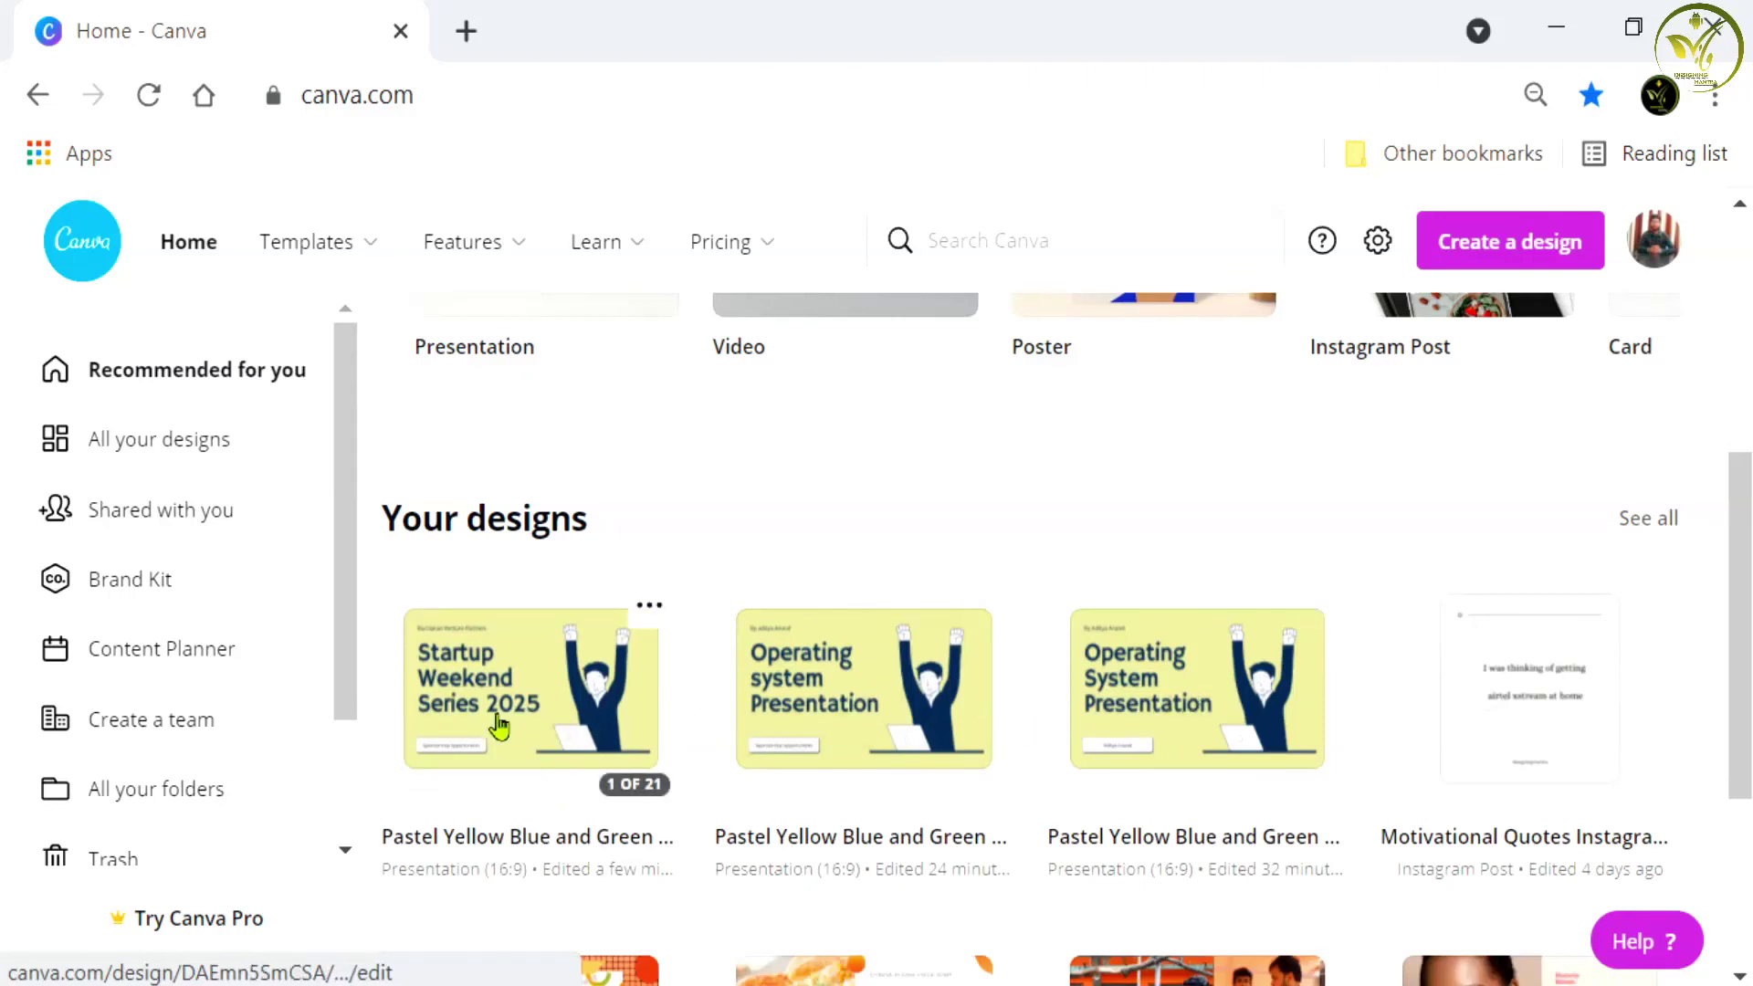
pyautogui.moveTo(862, 688)
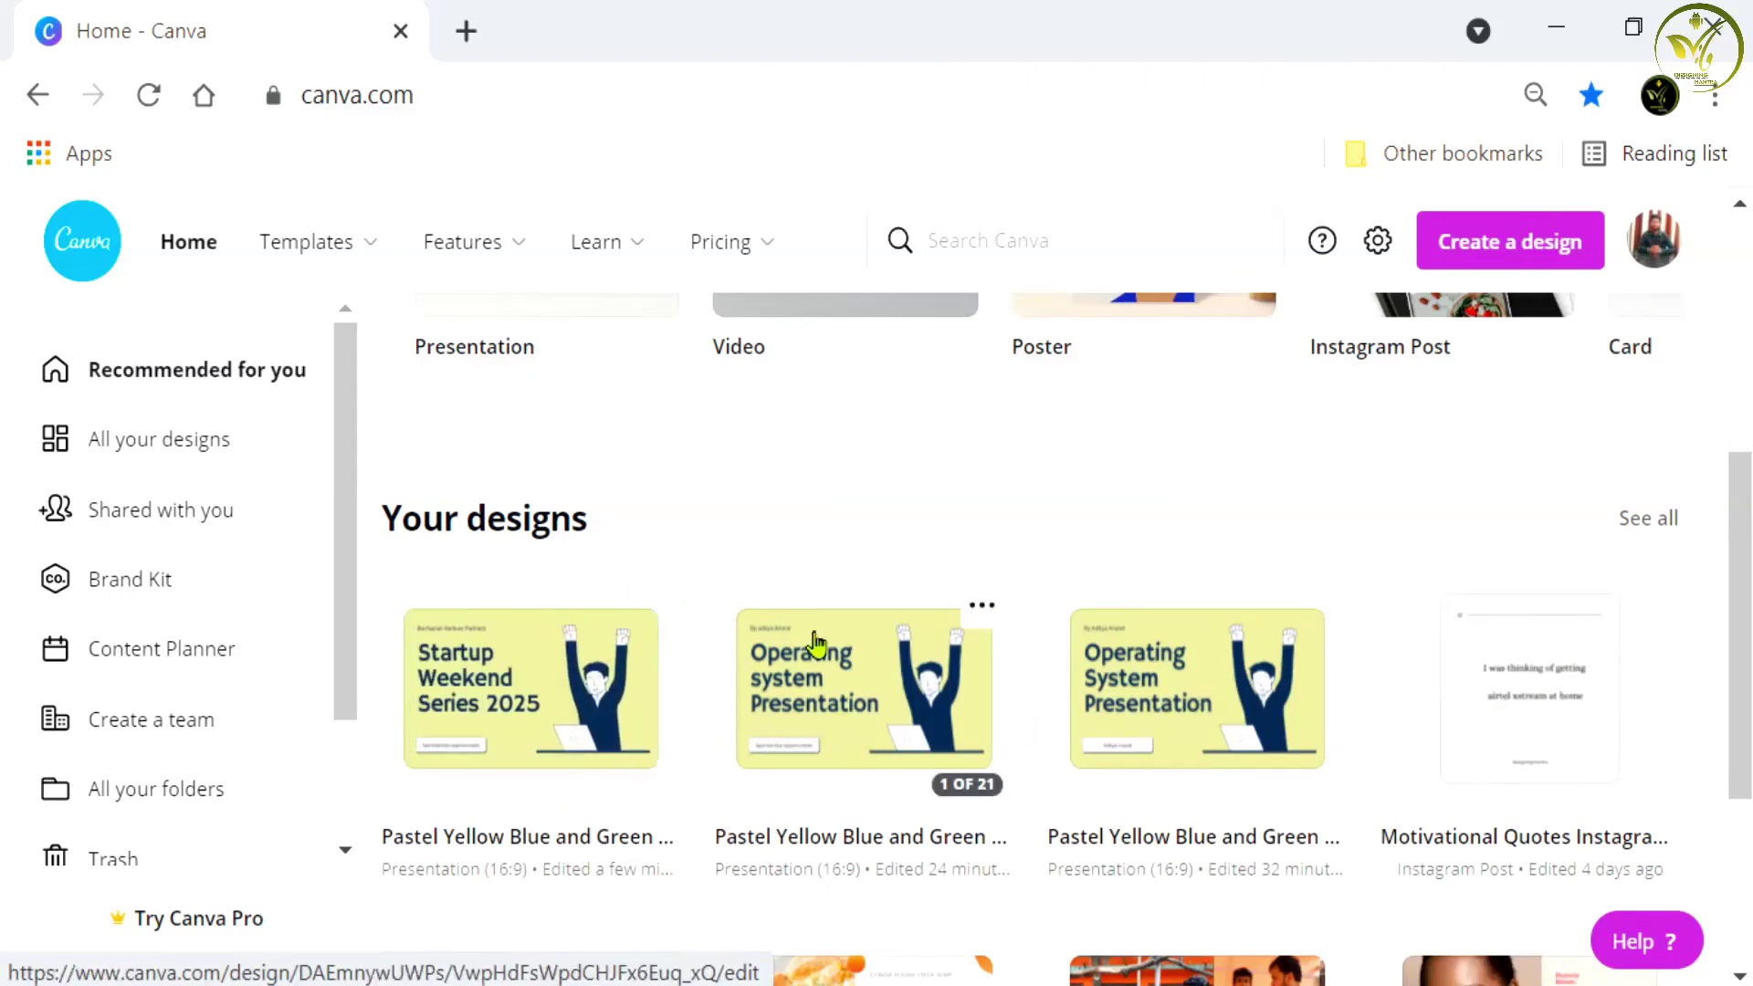
pyautogui.scroll(5, 815, 646)
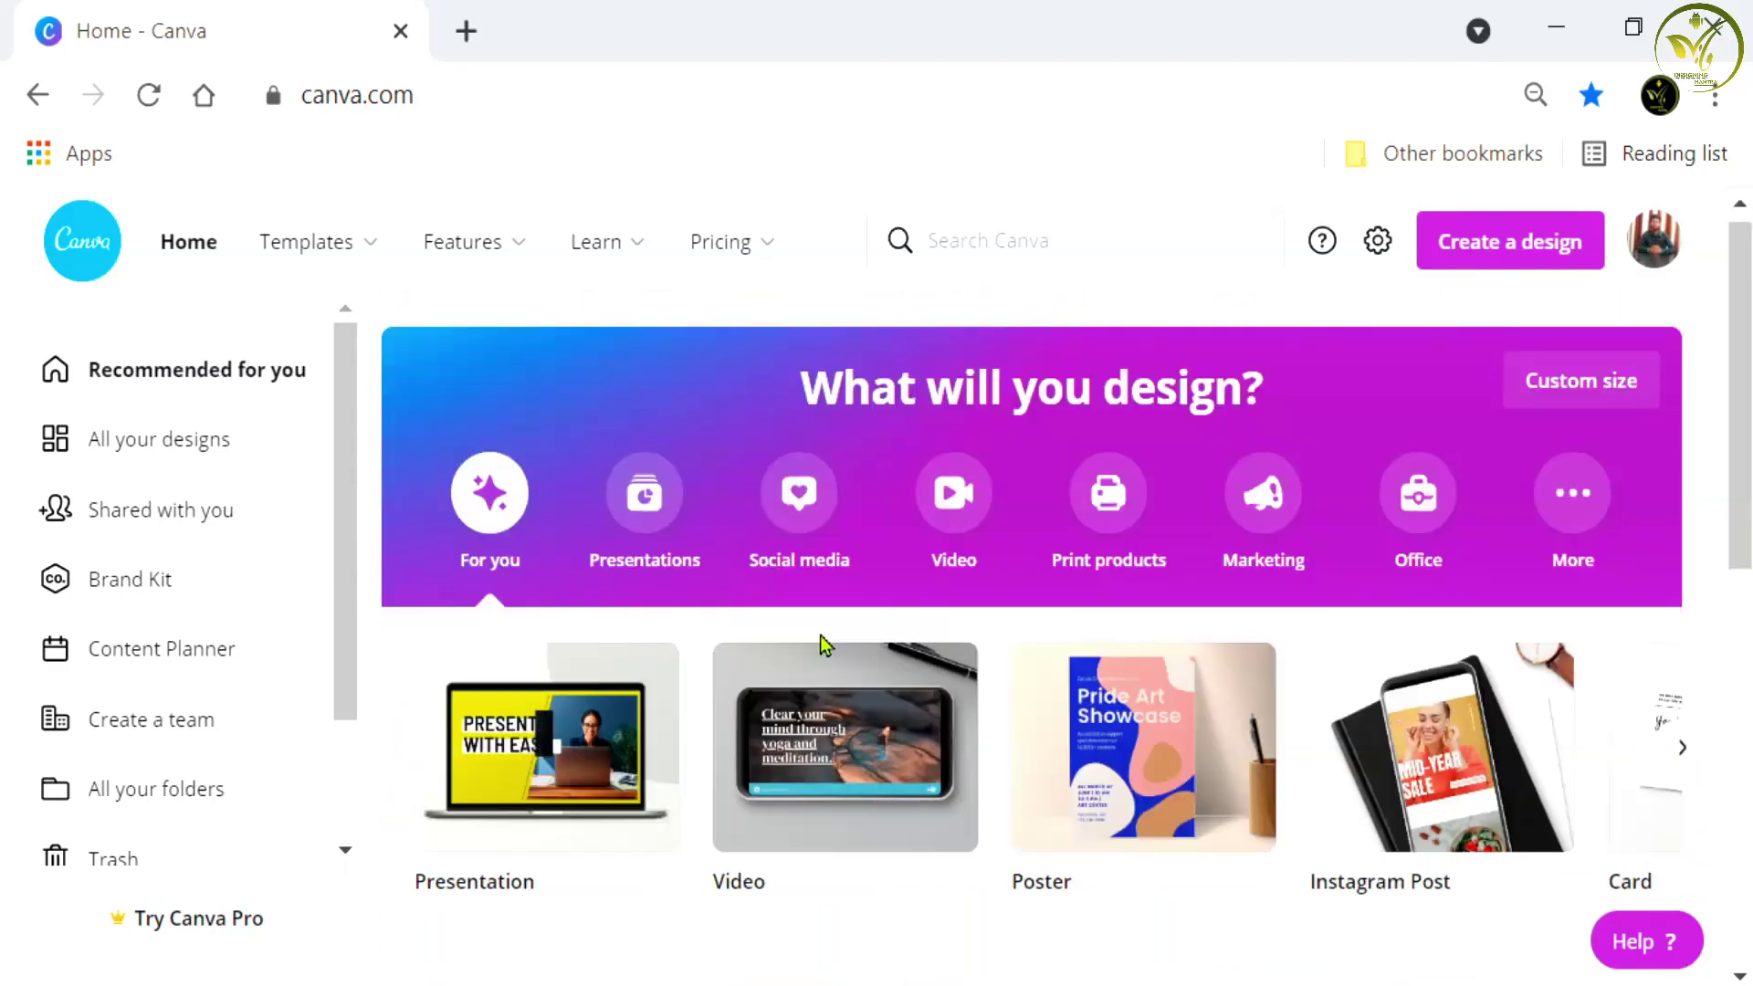